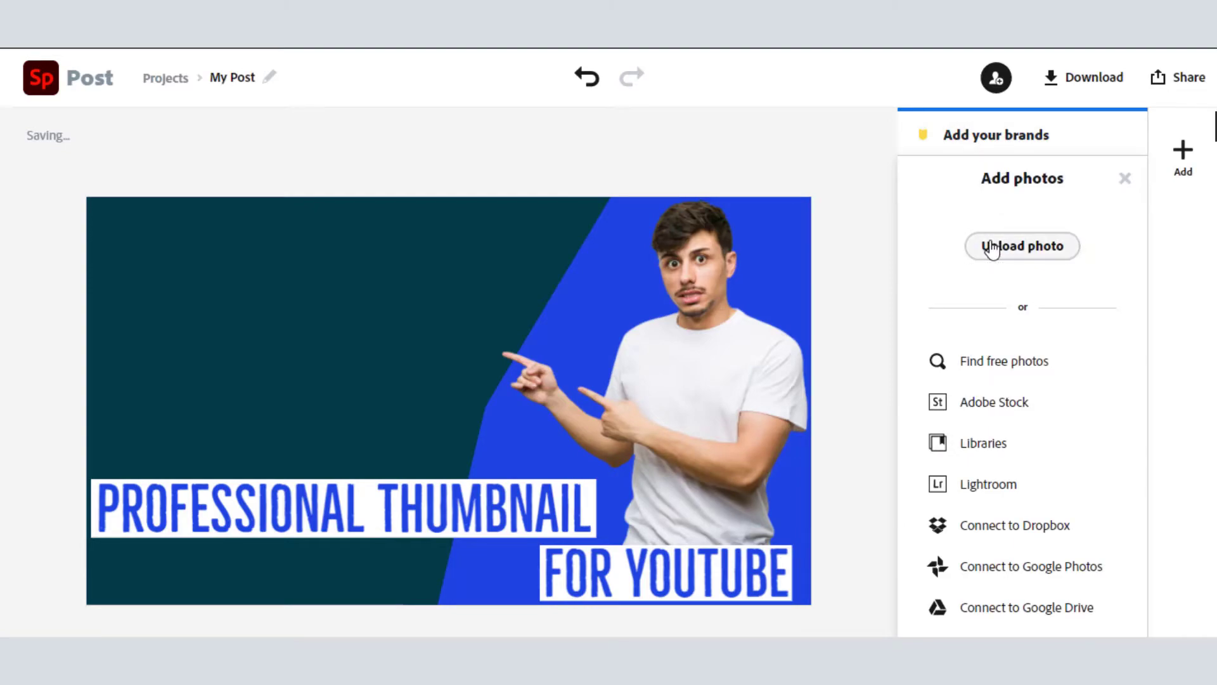
Upload the Sound of Duty Ep. 1 image and place it in the canvas's upper-left area
left_click(983, 244)
double_click(454, 236)
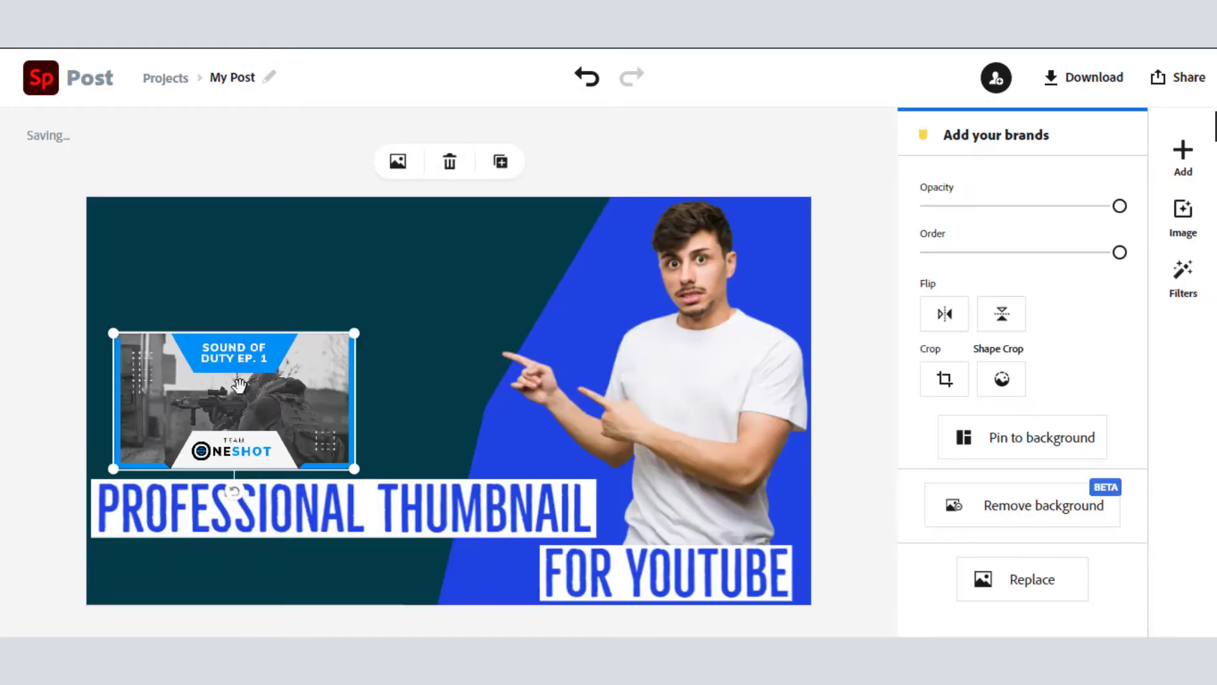
left_click_drag(237, 382, 261, 280)
Upload the Building the Future Workspace thumbnail image and place it beside the Sound of Duty image
left_click(1183, 152)
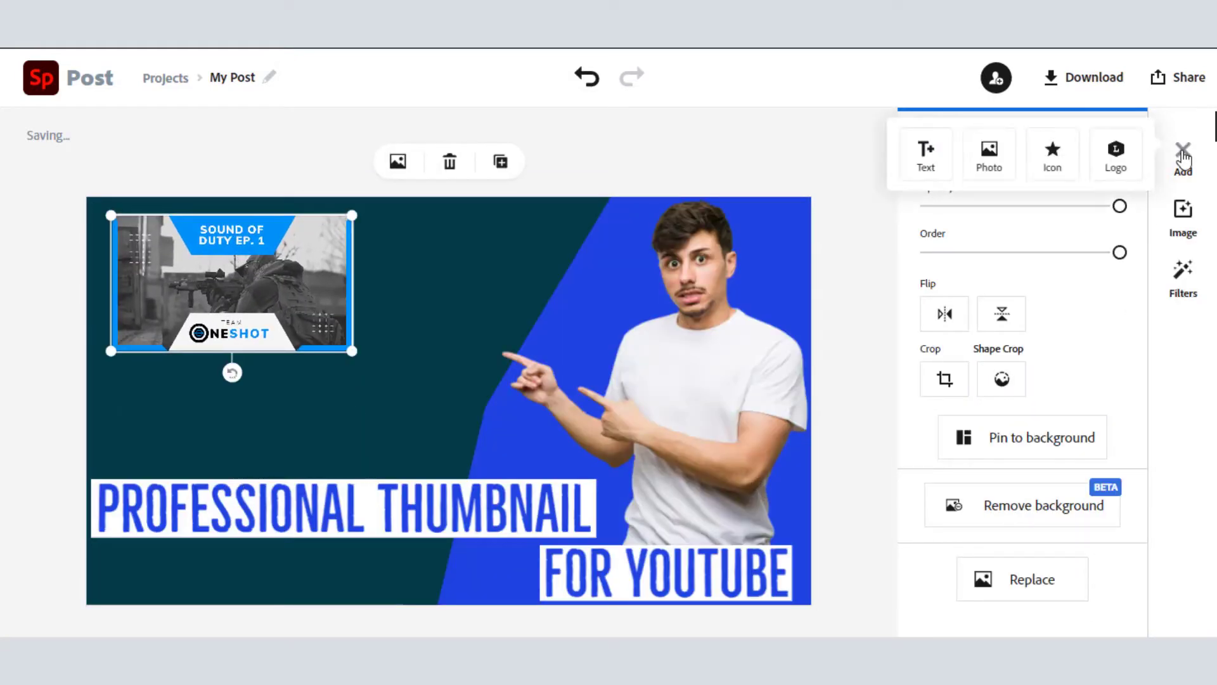
left_click(989, 166)
left_click(1009, 246)
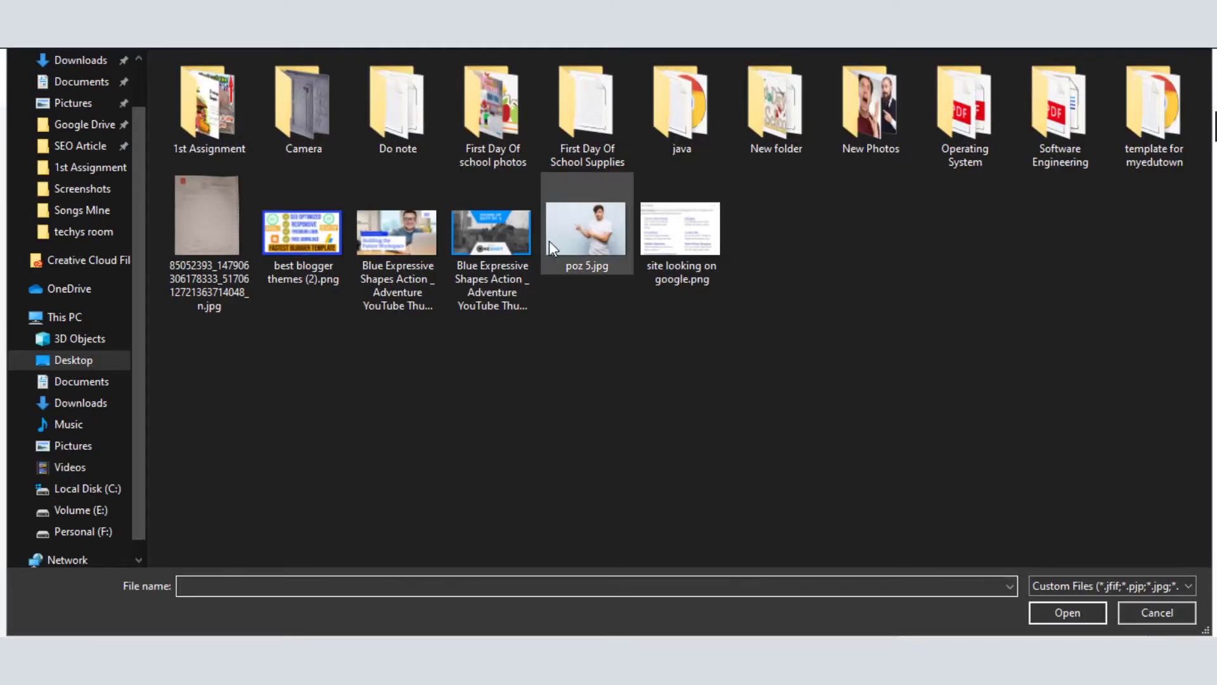
left_click(397, 241)
key("Return")
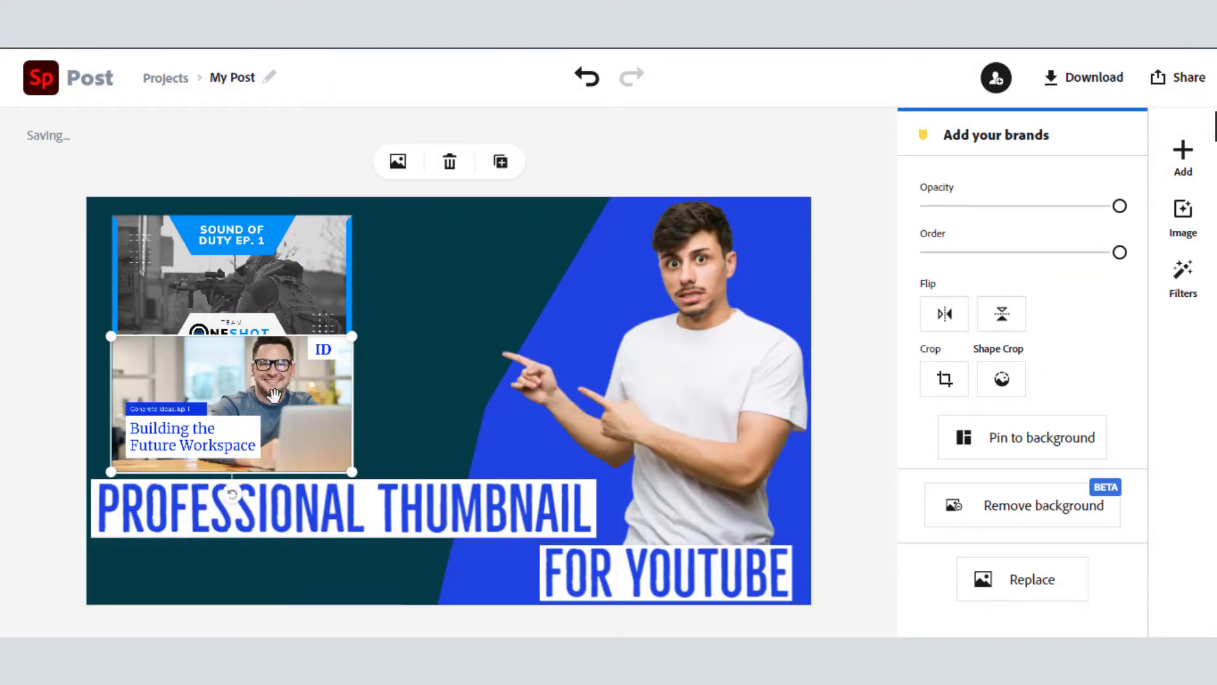
left_click_drag(126, 431, 398, 315)
Nudge the Sound of Duty and Future Workspace images slightly left to fine-tune their placement
left_click(245, 275)
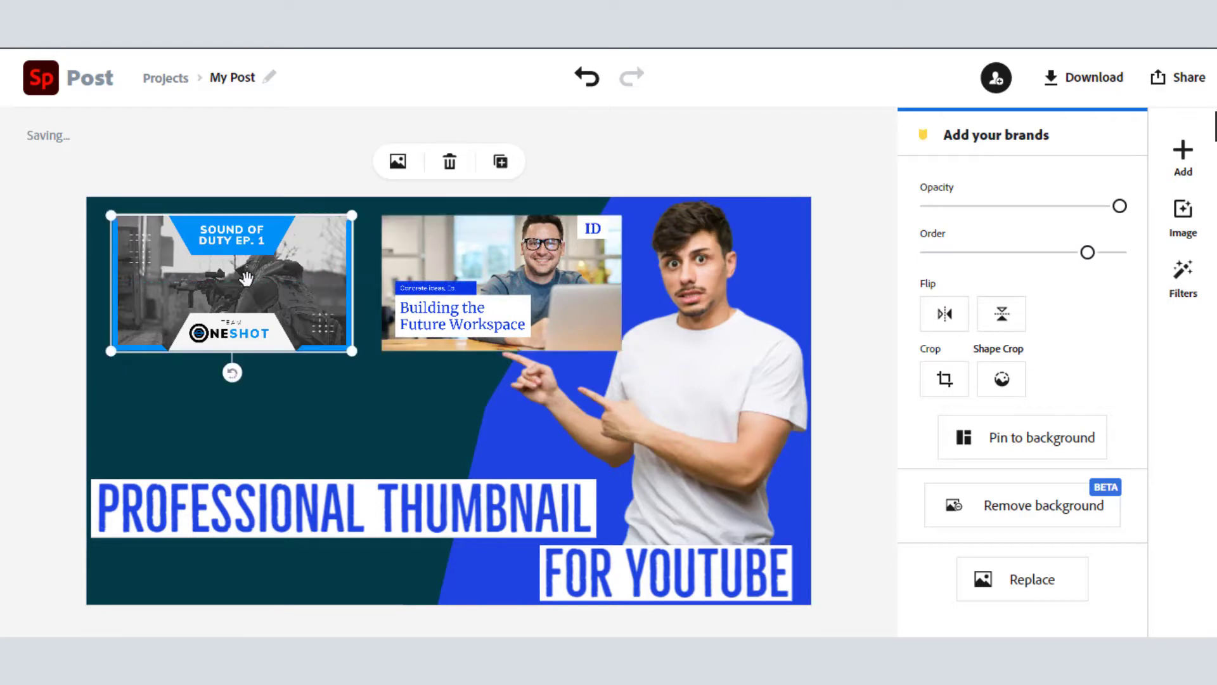
key("Left")
key("Left")
left_click(426, 277)
key("Left")
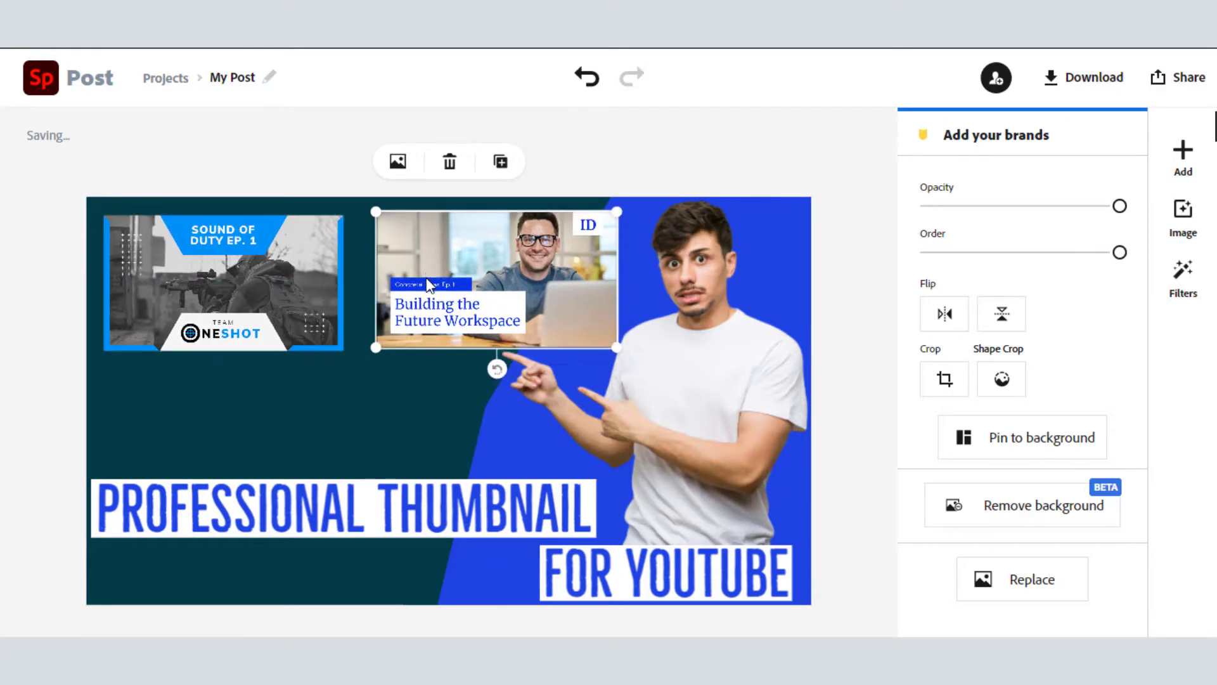
left_click(285, 285)
left_click(519, 312)
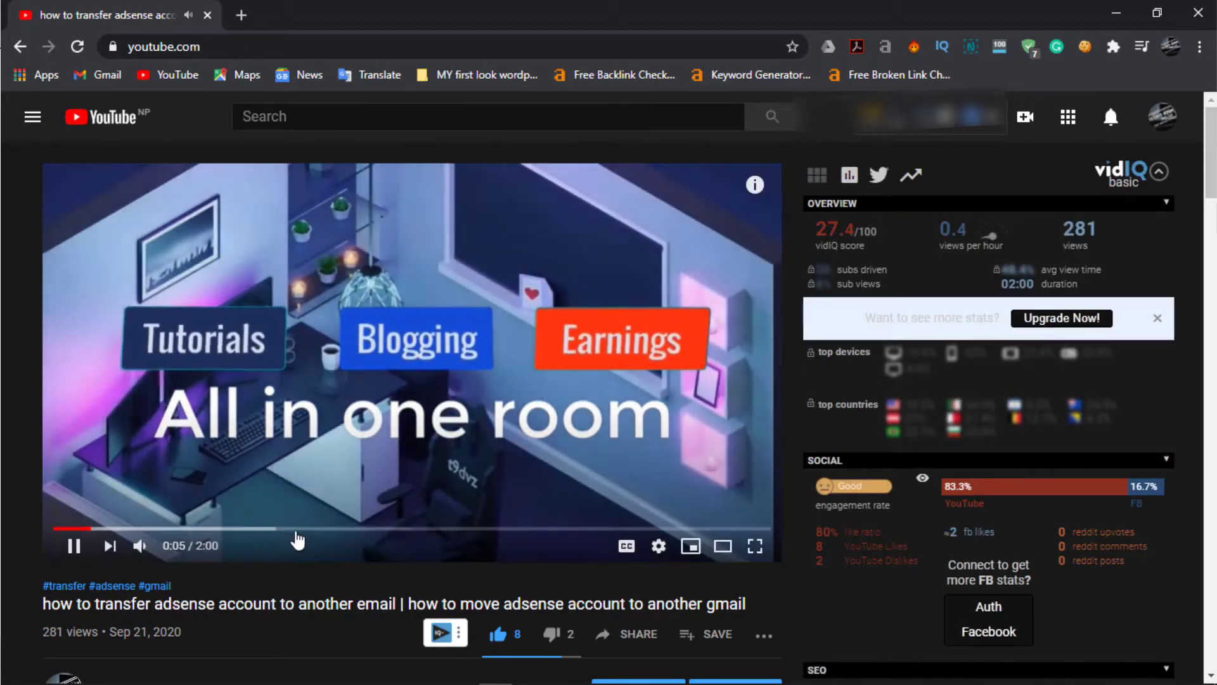
Skip ahead in the AdSense transfer video, review its vidIQ data and open the suggested website traffic video
left_click(188, 528)
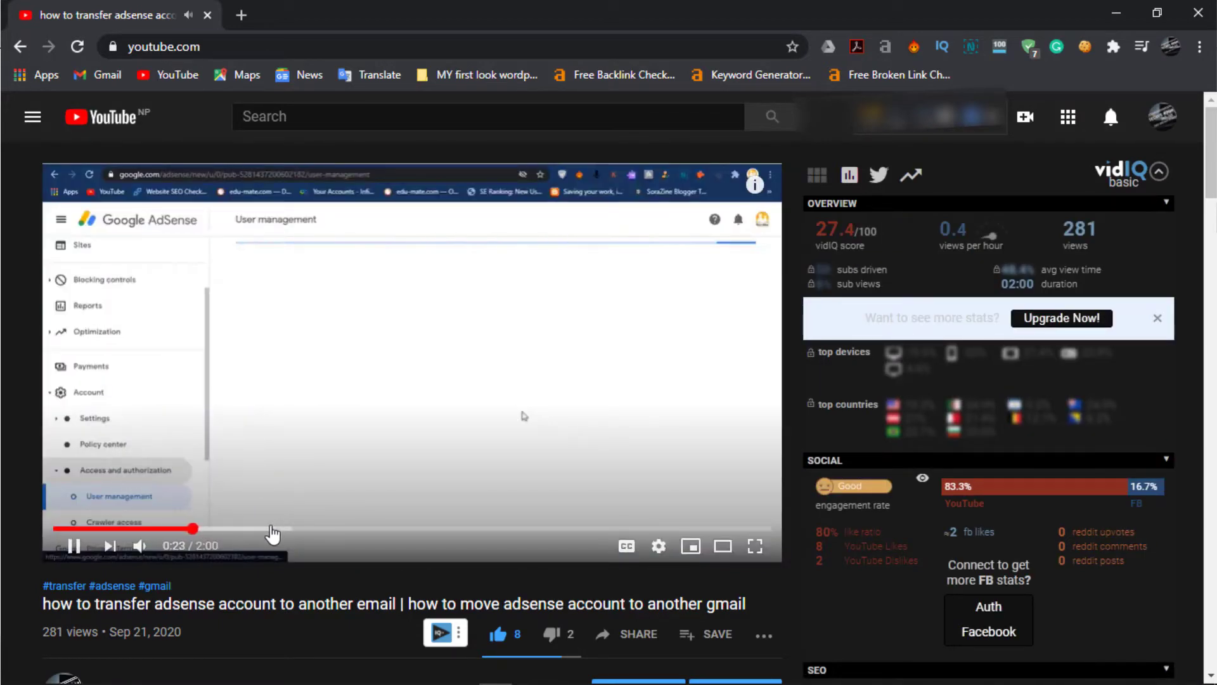
scroll(966, 469, "down", 3)
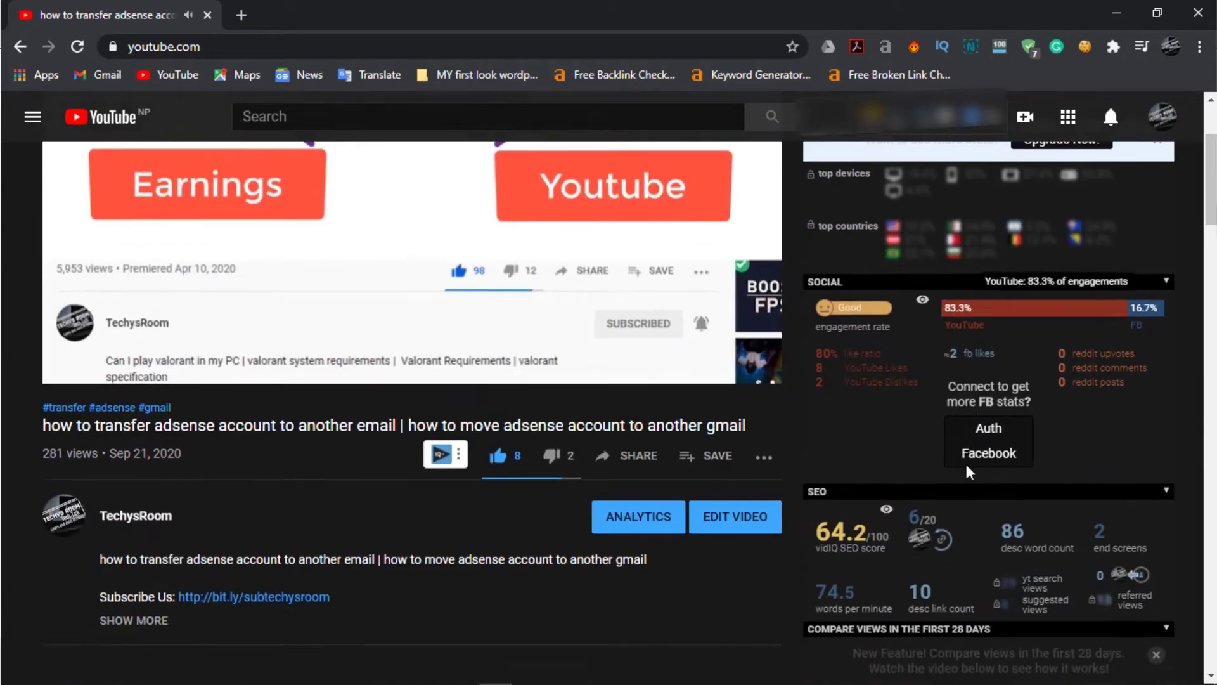
scroll(967, 472, "down", 15)
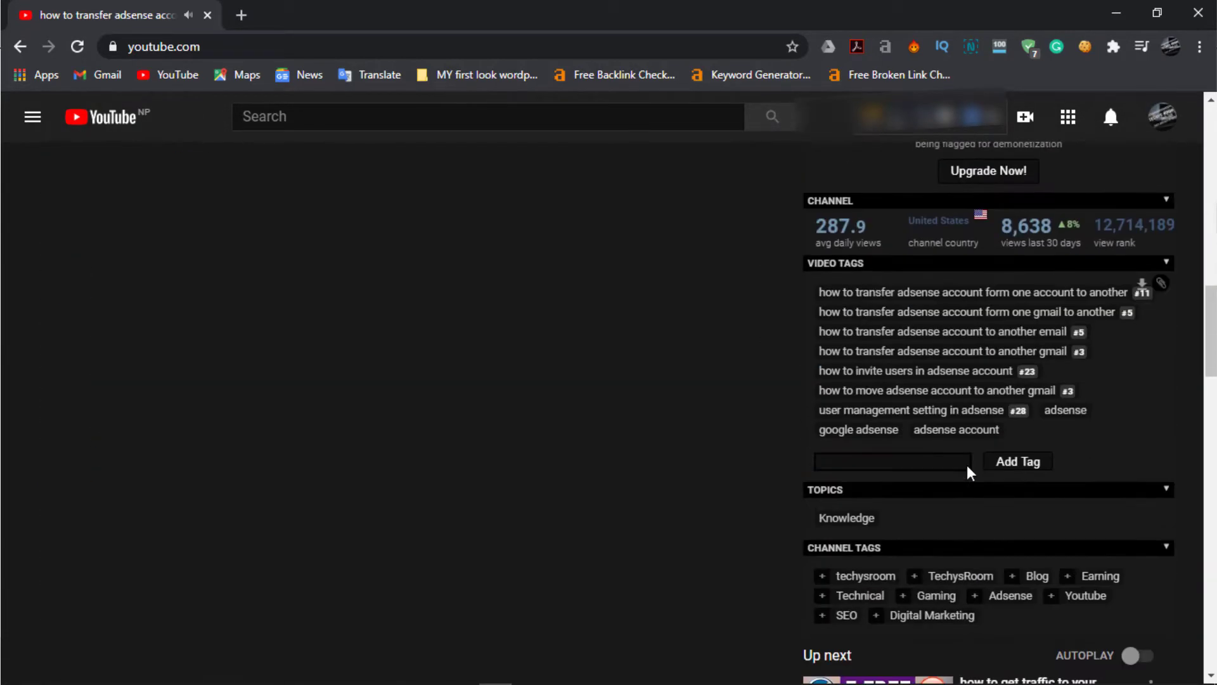
scroll(968, 472, "down", 6)
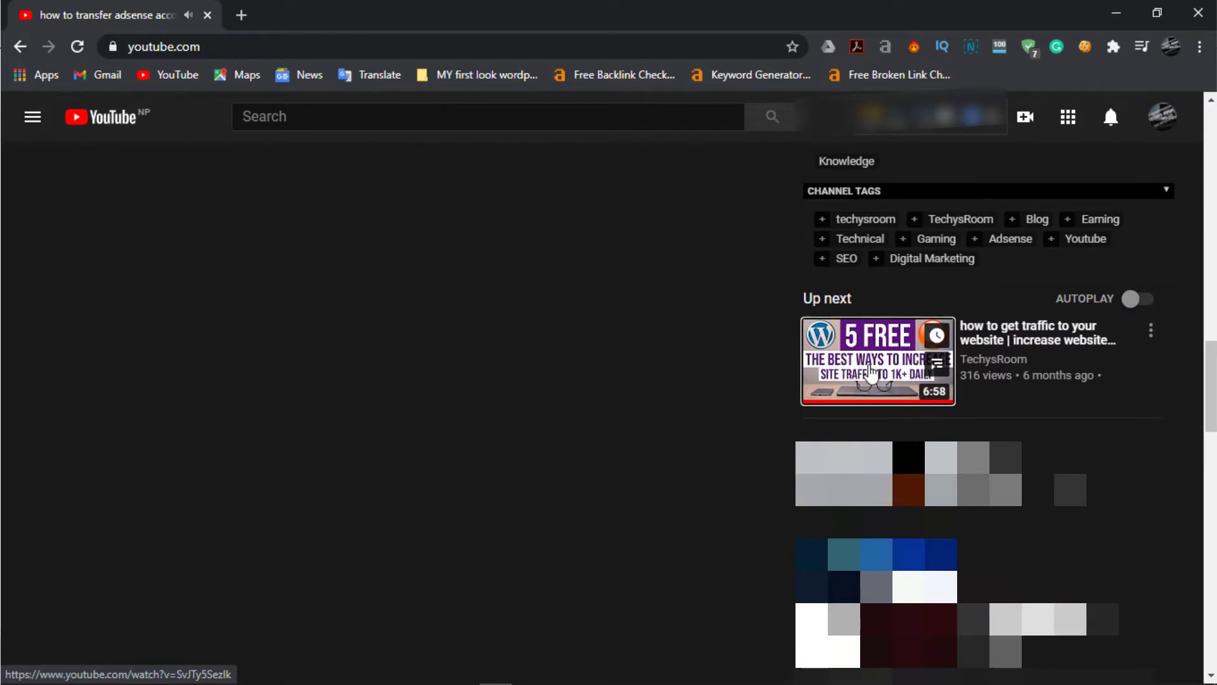
left_click(871, 373)
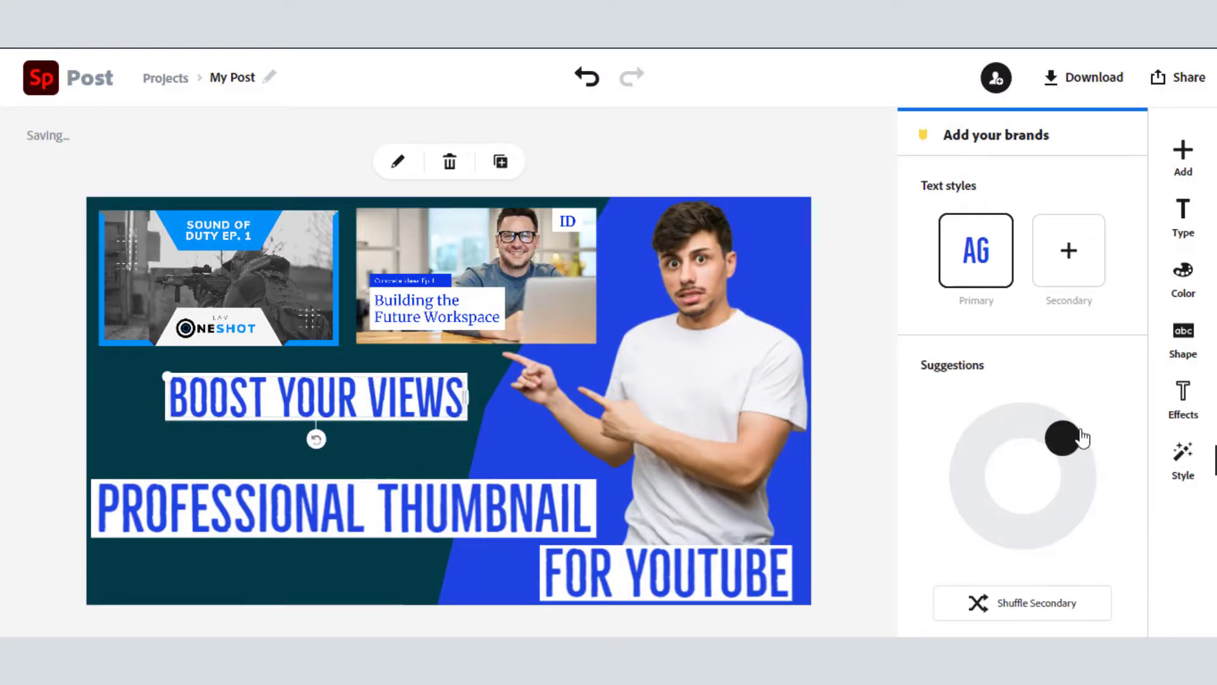
Restyle the BOOST YOUR VIEWS text in gold between white bars, shift it slightly left, and move the FOR YOUTUBE text left
left_click_drag(1060, 435, 1084, 464)
left_click_drag(355, 396, 337, 398)
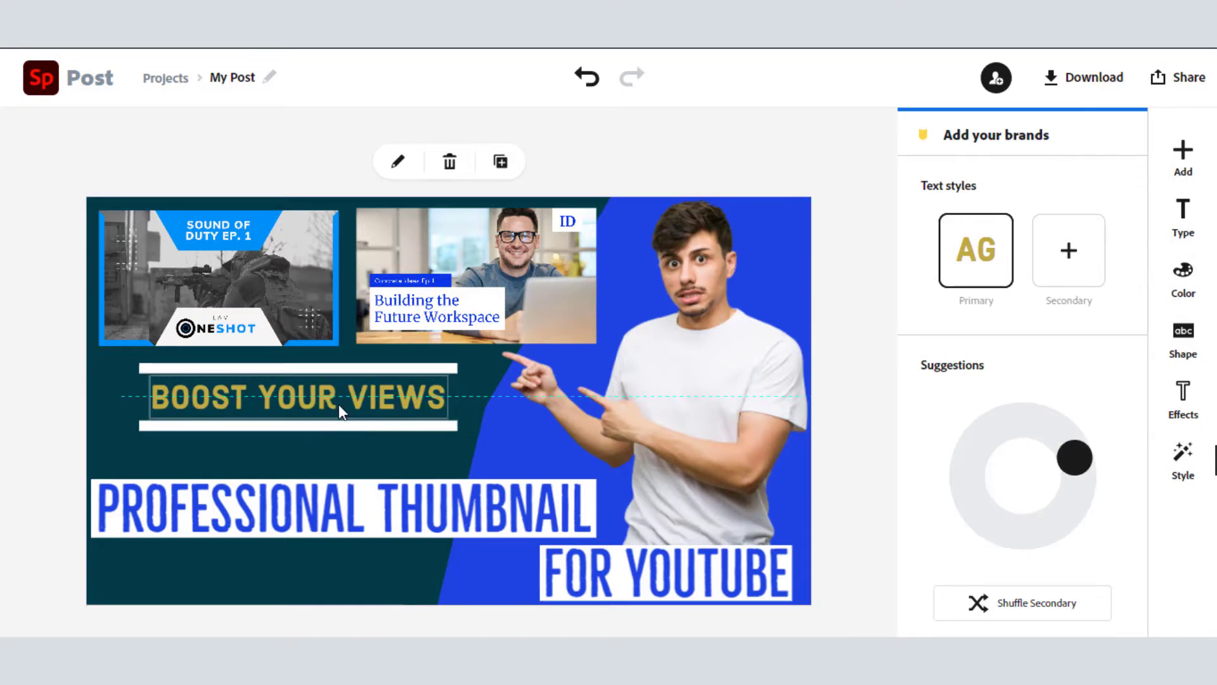
left_click_drag(641, 575, 384, 569)
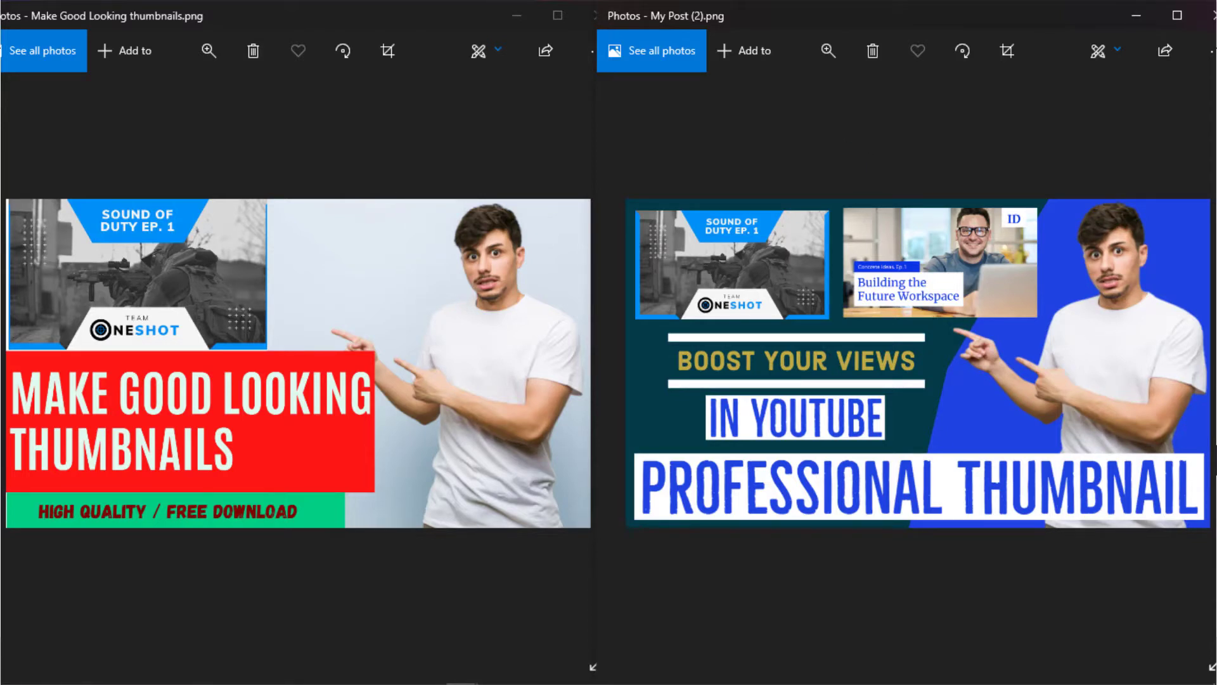
Switch to Canva and copy the referral link offered with the finished download
mouse_move(718, 683)
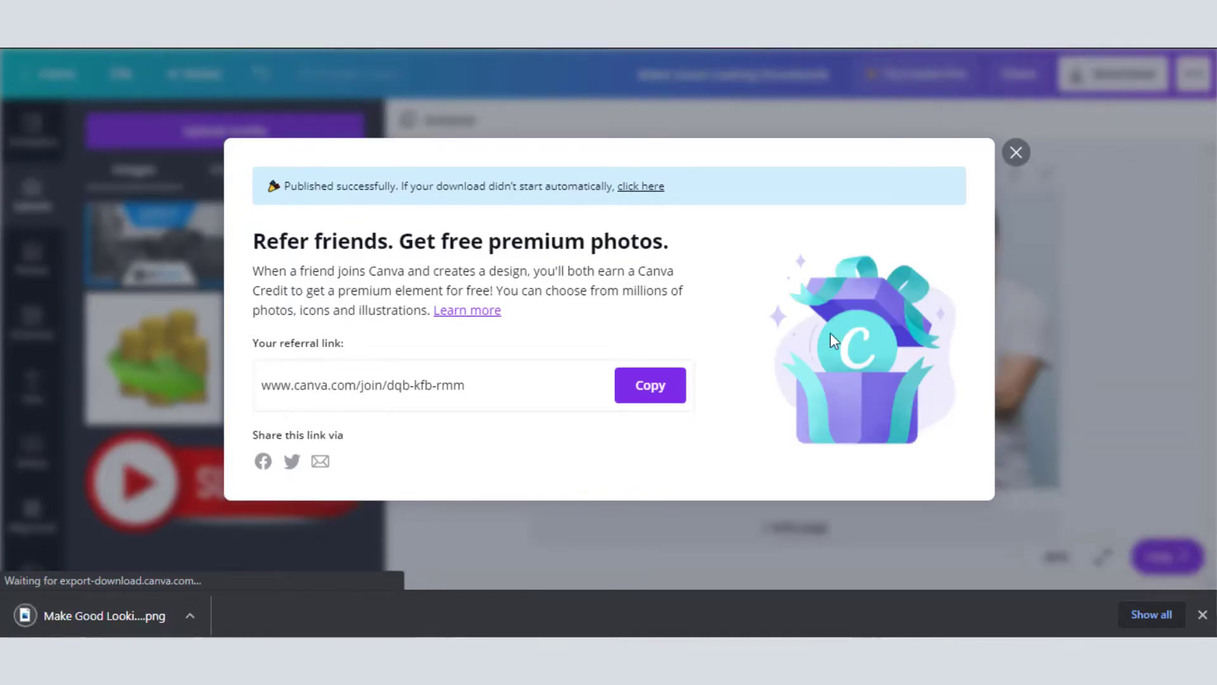
left_click(650, 389)
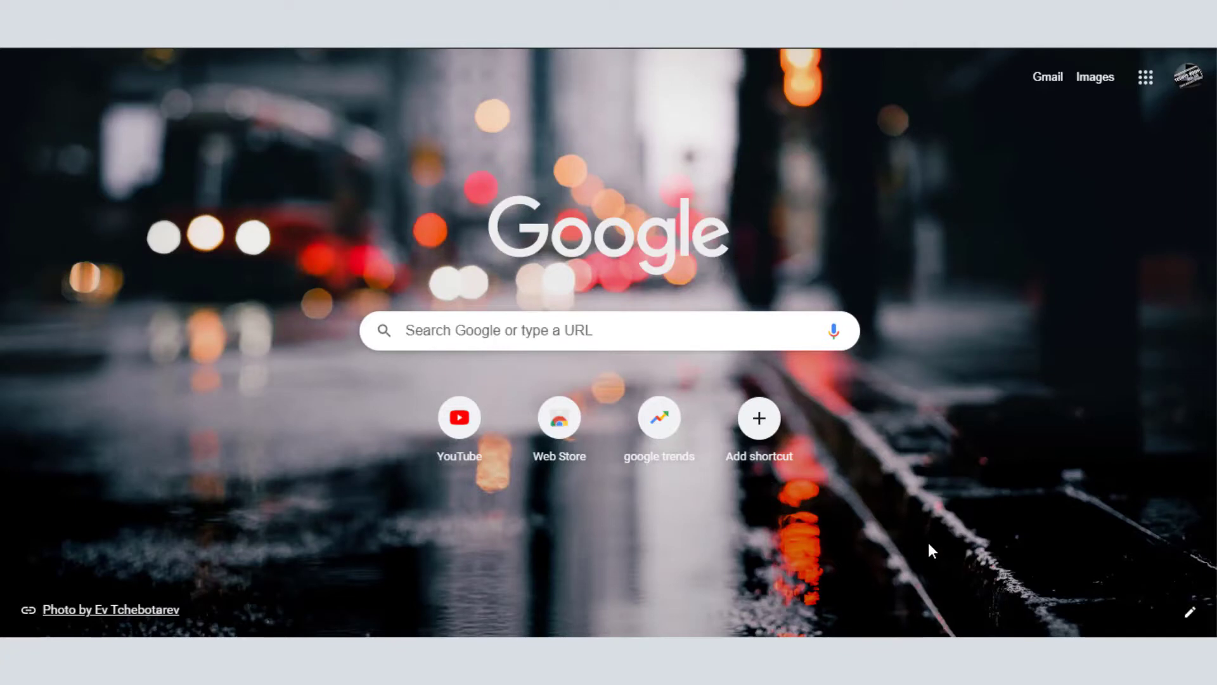
Search Google for "adobe spark" and open the official Adobe Spark website
left_click(669, 345)
type("ad")
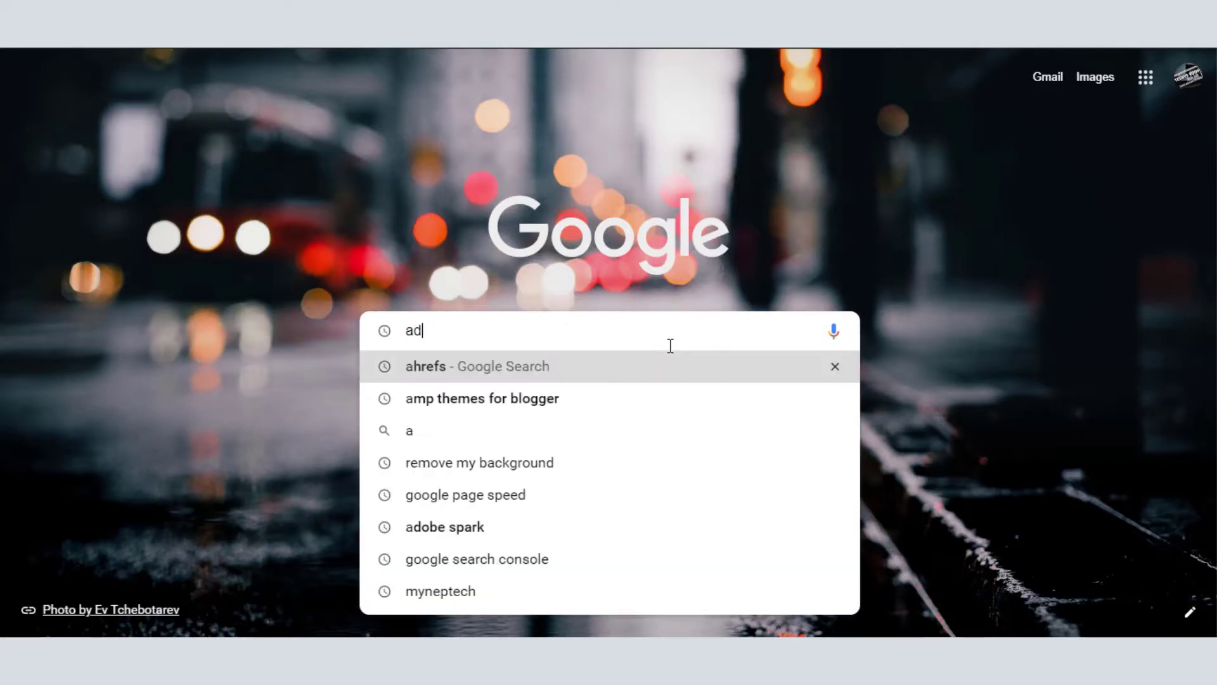
type("obe sp")
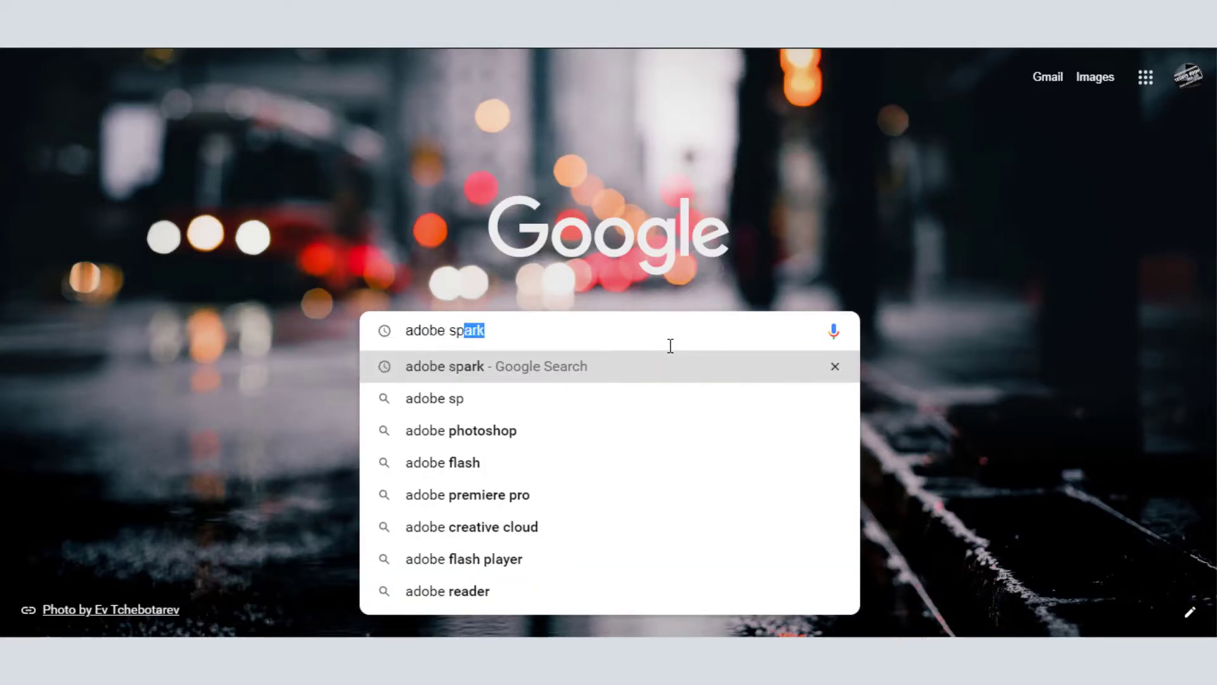
type("ark")
key("Return")
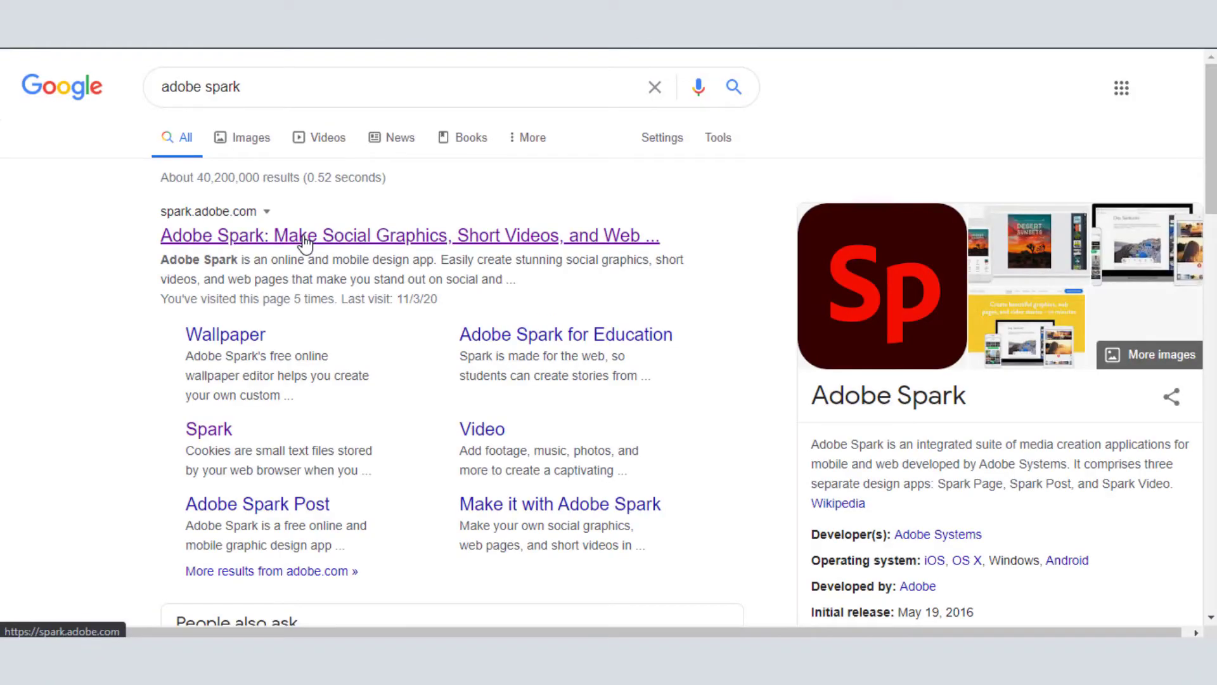
left_click(305, 238)
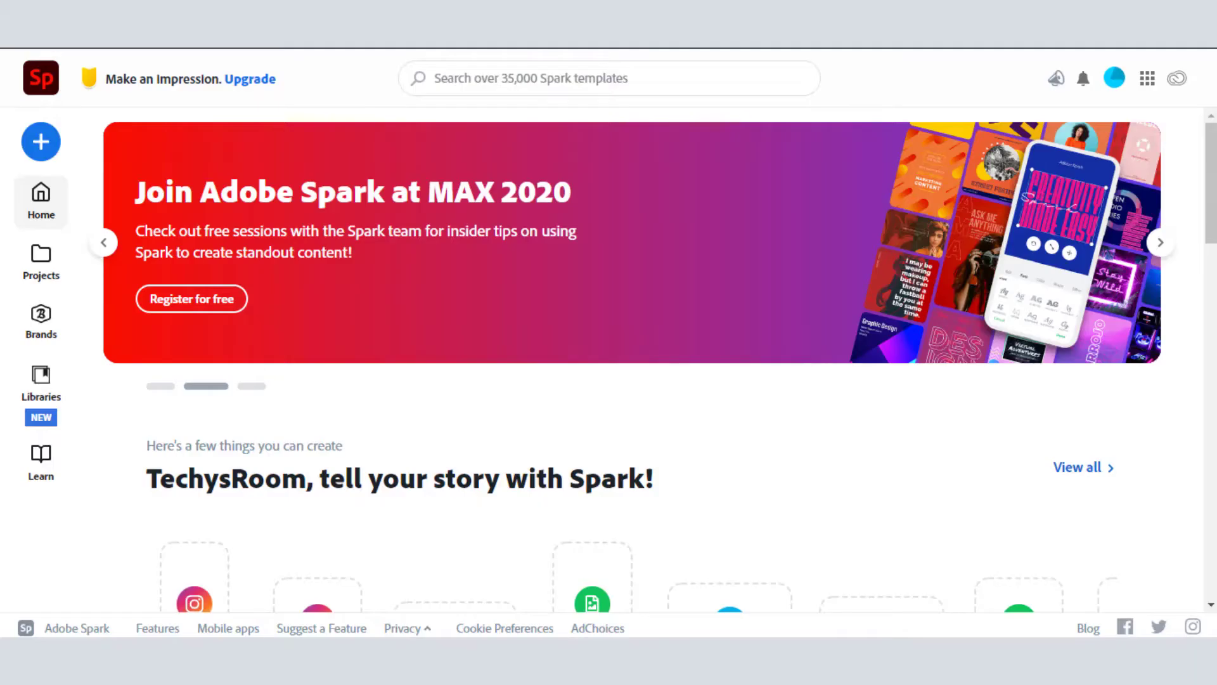
Look over the Adobe Spark home page, its recent projects and the available types of new project
scroll(142, 218, "down", 10)
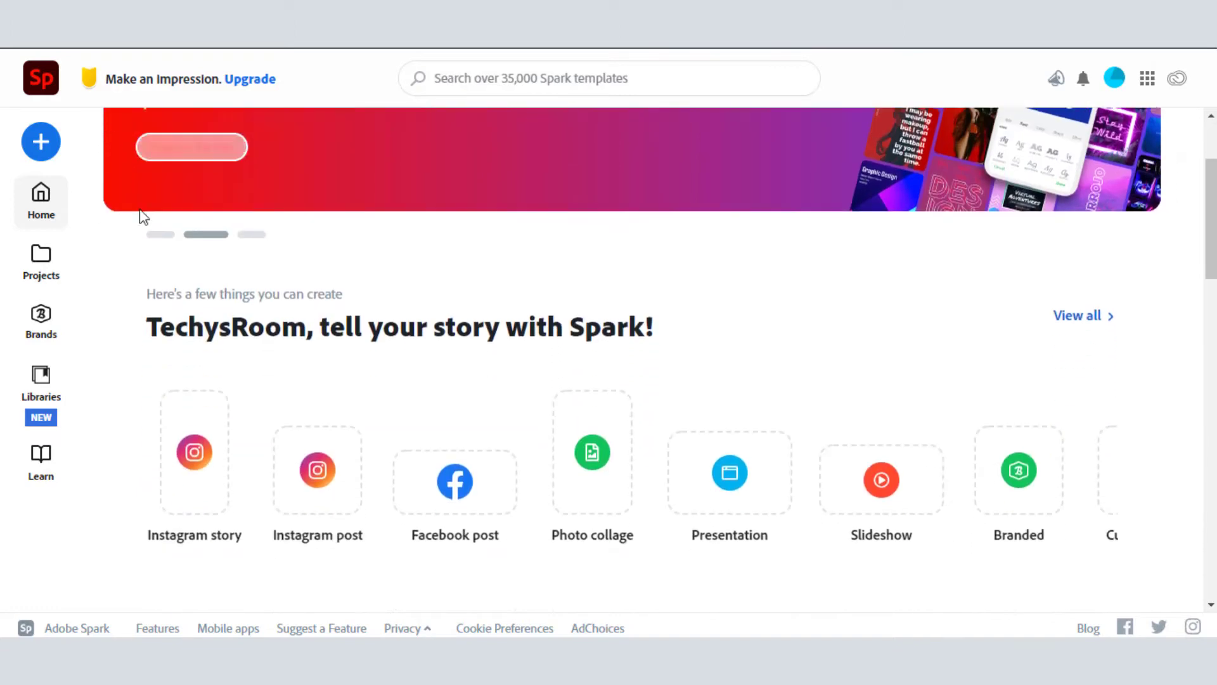
scroll(611, 337, "down", 4)
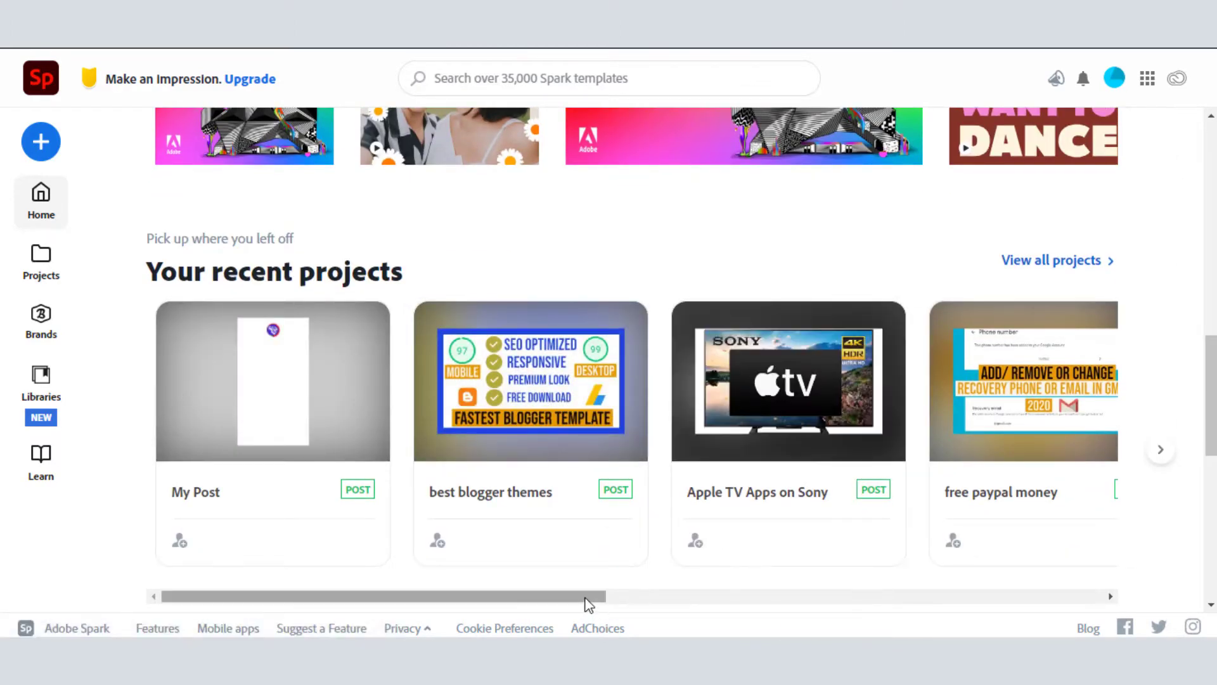
left_click_drag(587, 596, 595, 561)
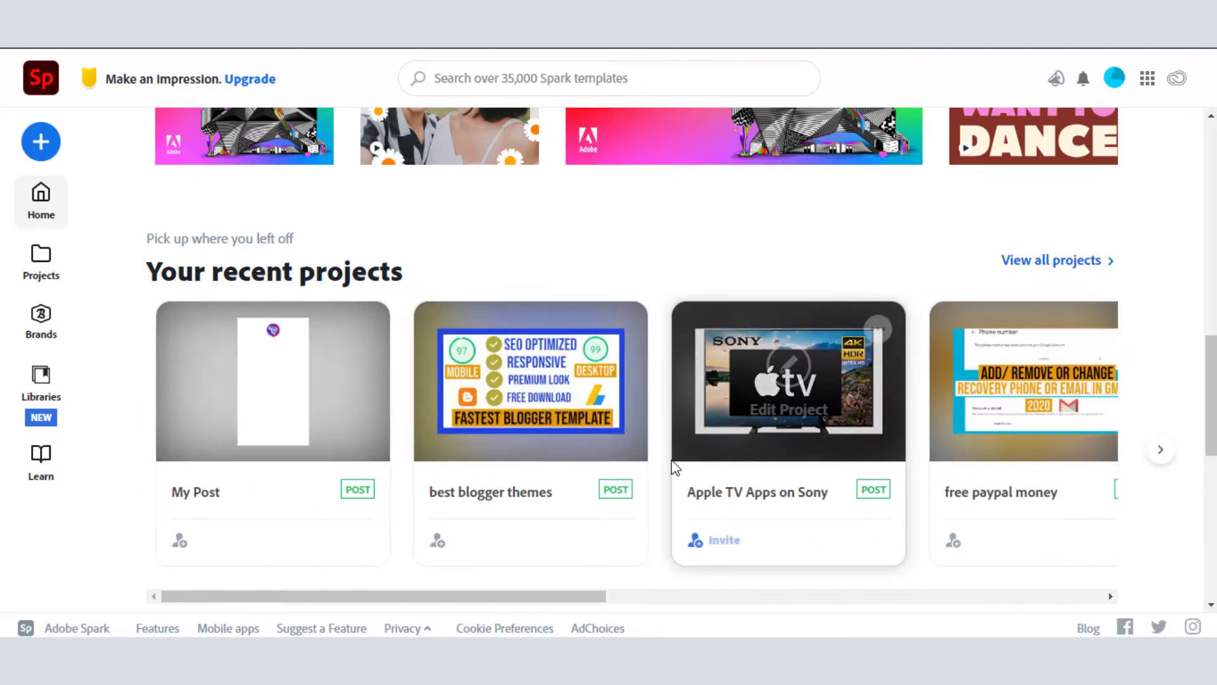
scroll(653, 457, "up", 15)
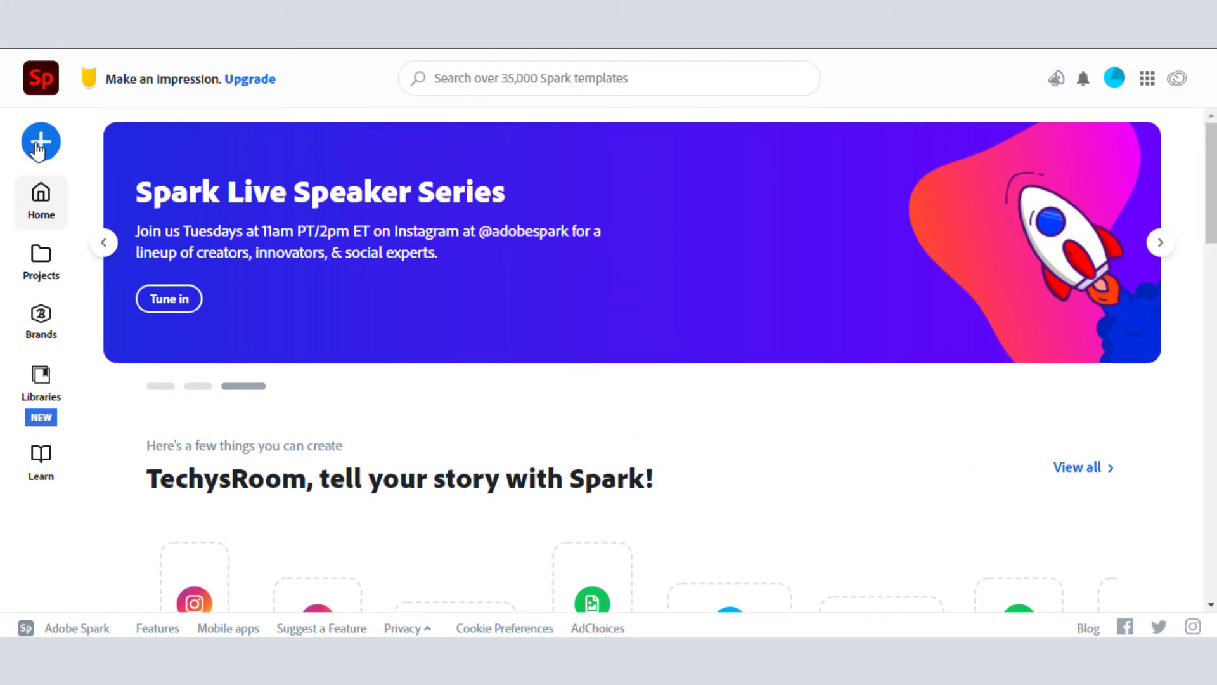
left_click(39, 146)
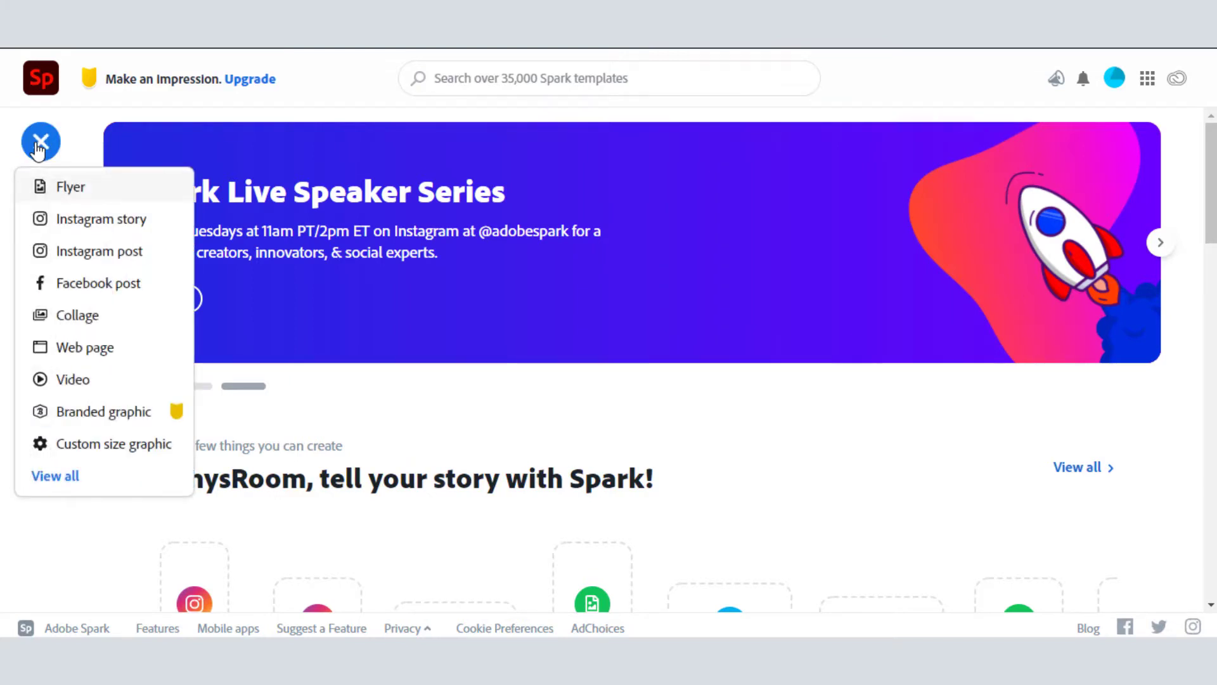
left_click(39, 144)
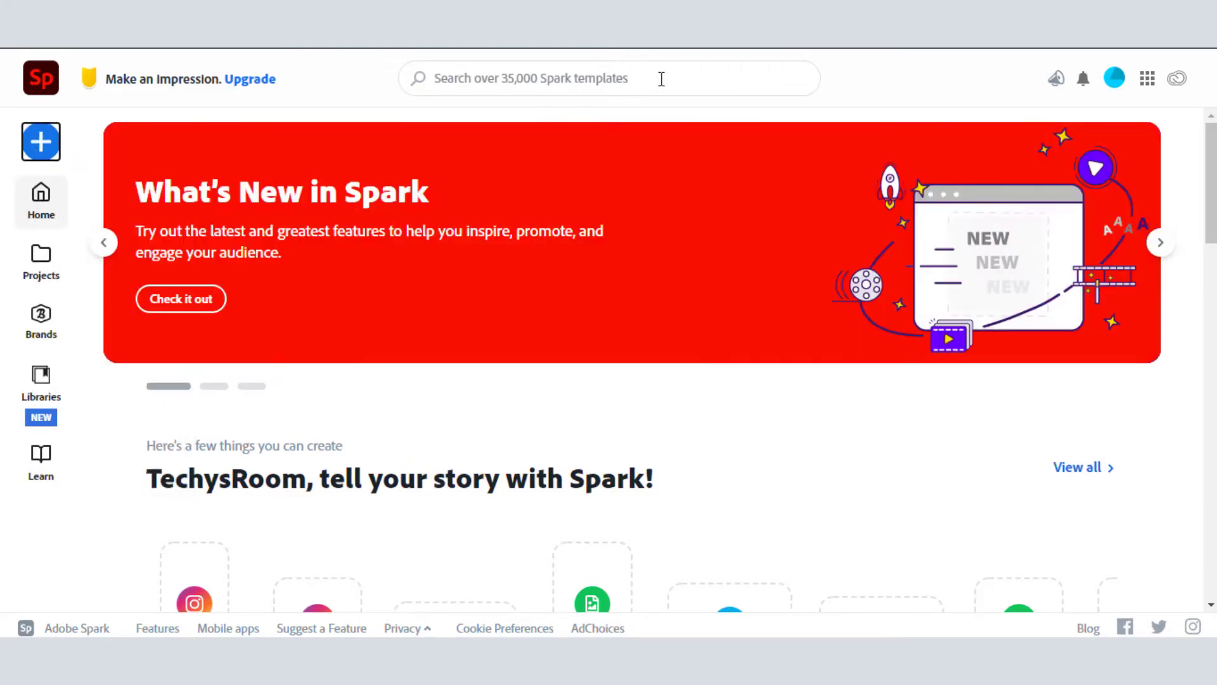
Search the Spark templates for "youtube thumbnail"
left_click(661, 78)
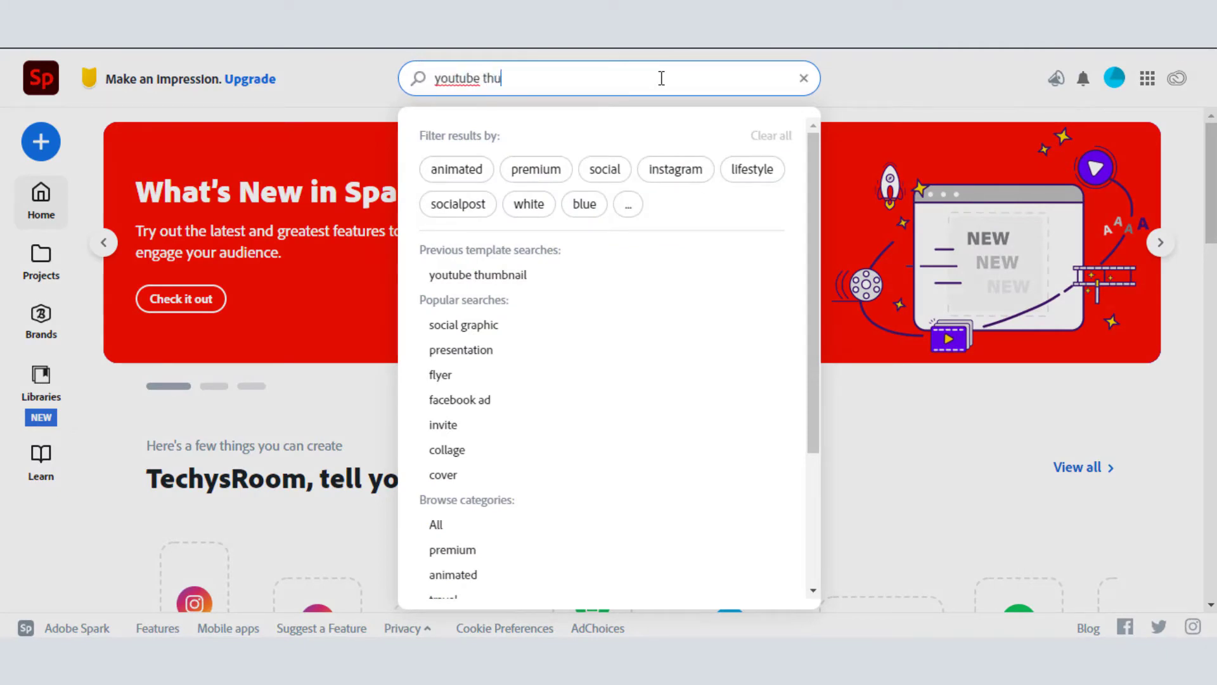
type("youtube thumbnail")
key("Return")
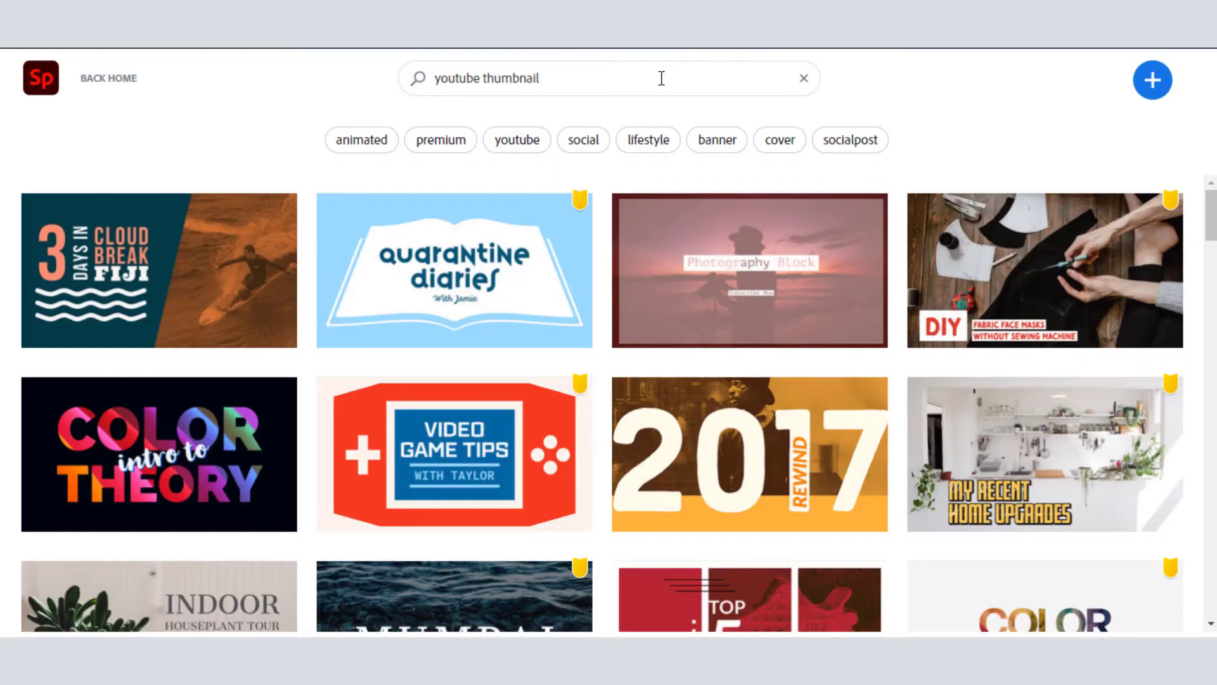
Browse the YouTube thumbnail templates for a suitable design
scroll(670, 272, "down", 14)
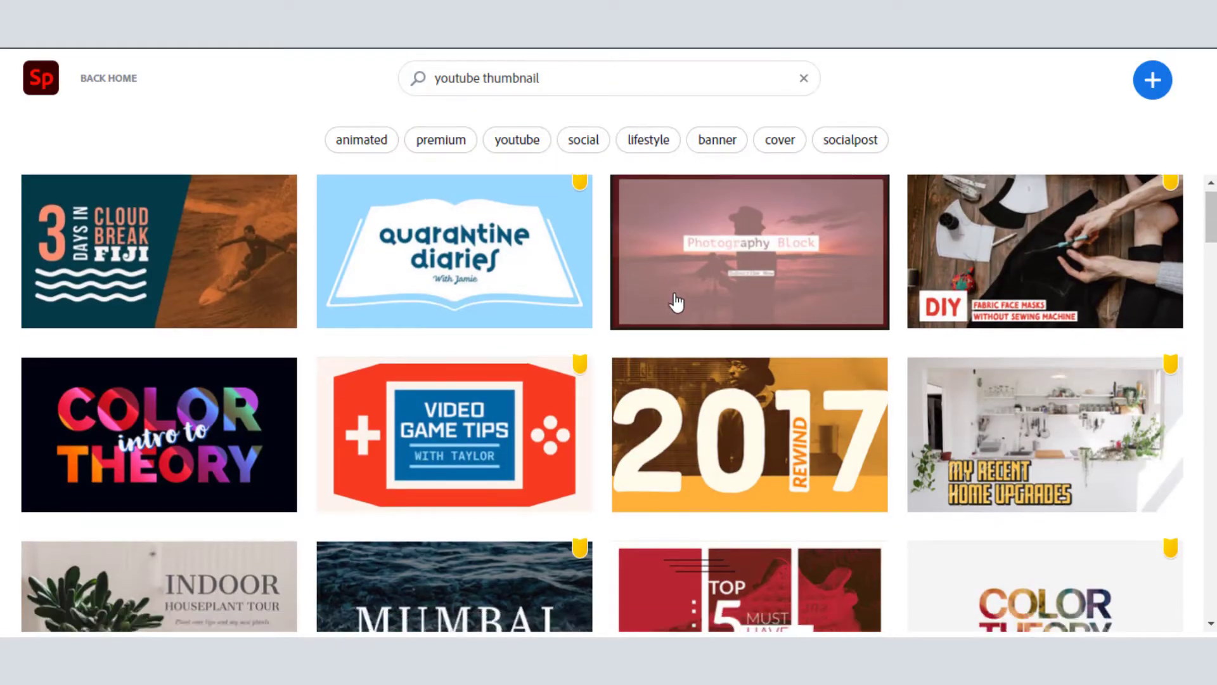
scroll(675, 307, "down", 11)
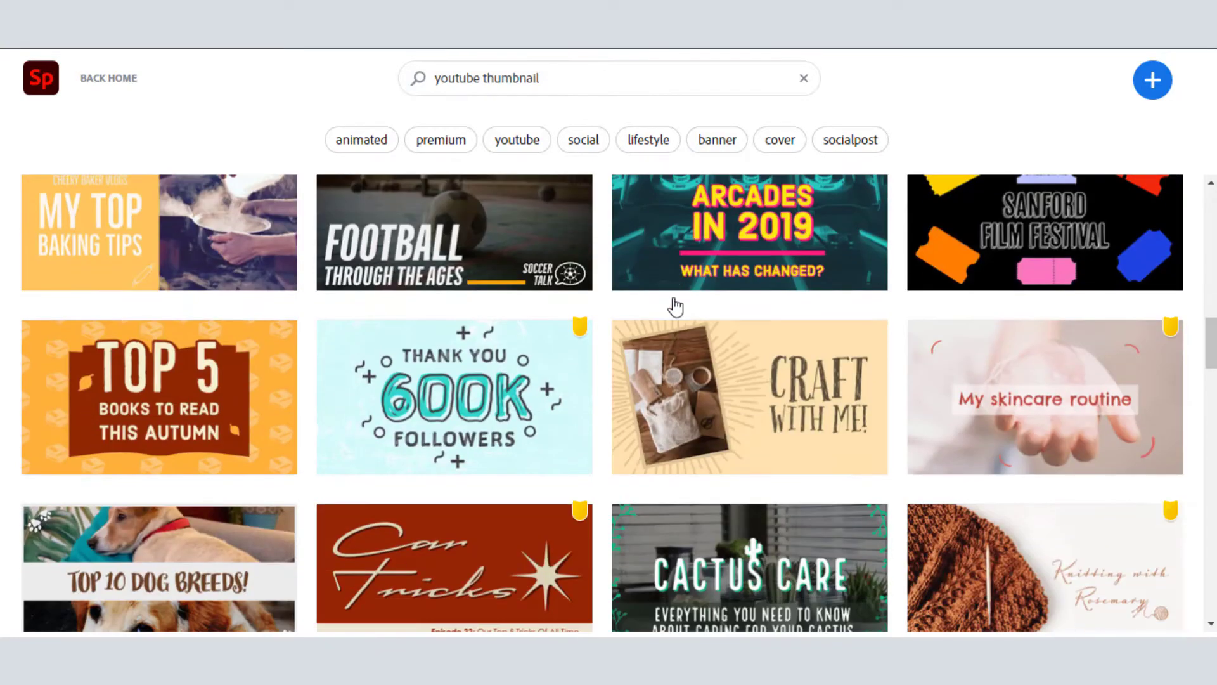
scroll(674, 298, "down", 4)
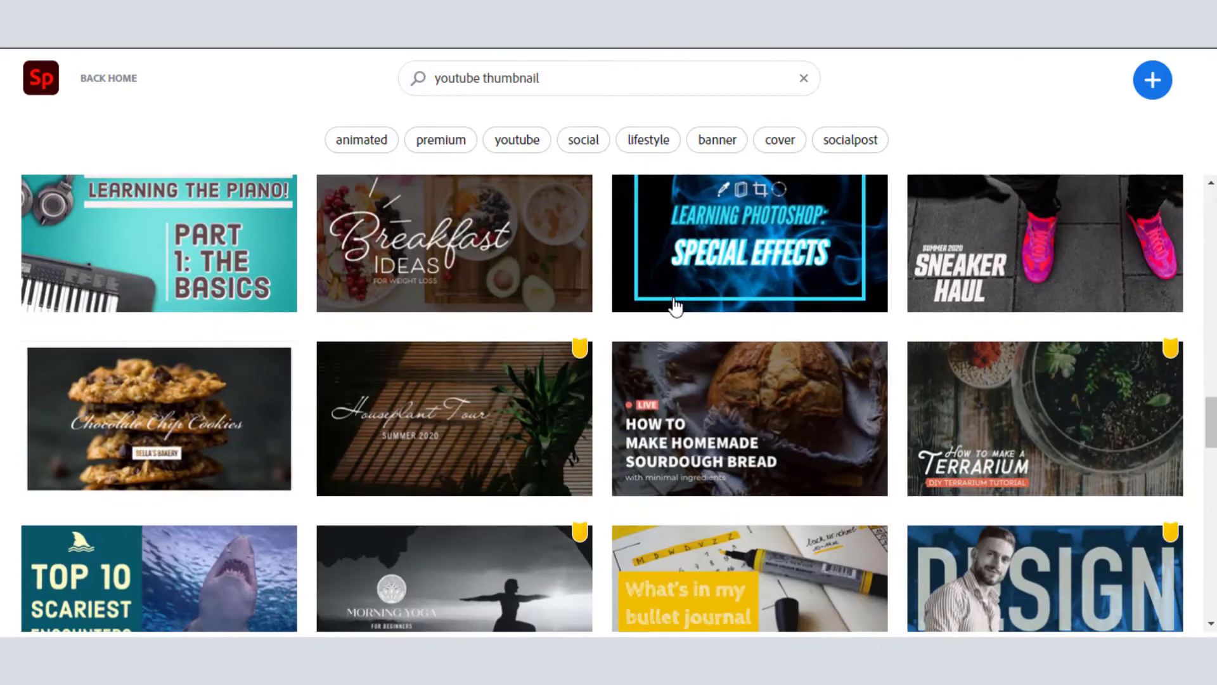
scroll(674, 298, "down", 6)
scroll(676, 307, "down", 4)
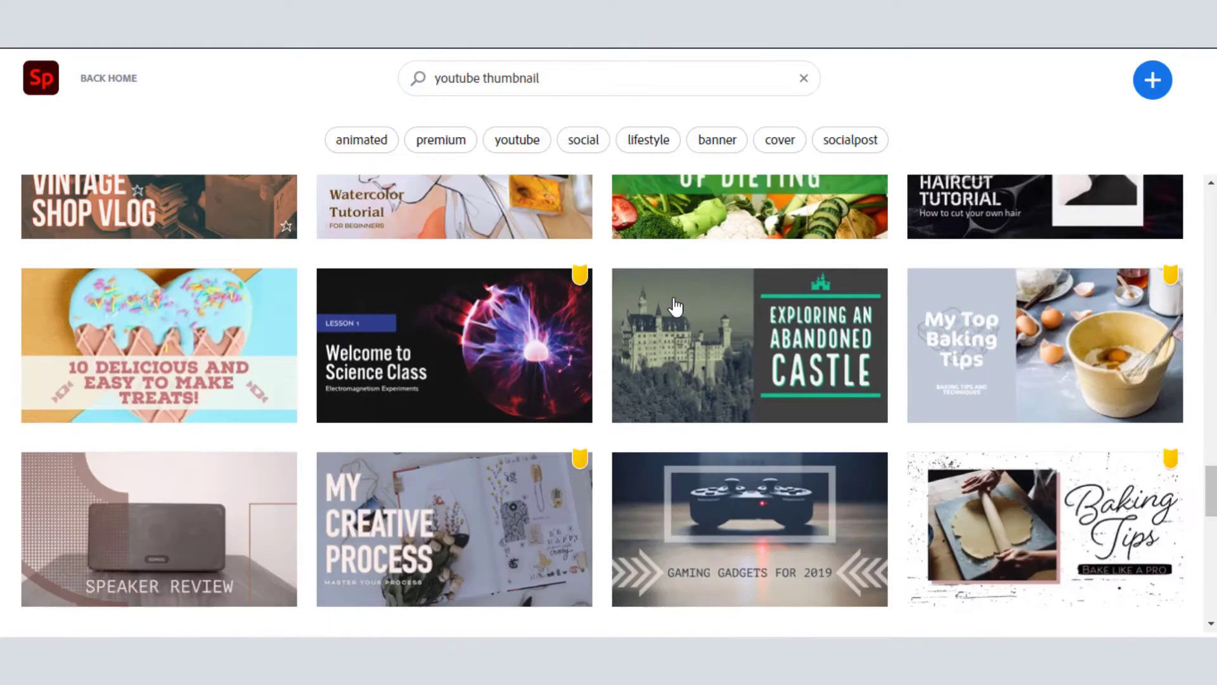
scroll(676, 306, "down", 9)
scroll(675, 306, "down", 2)
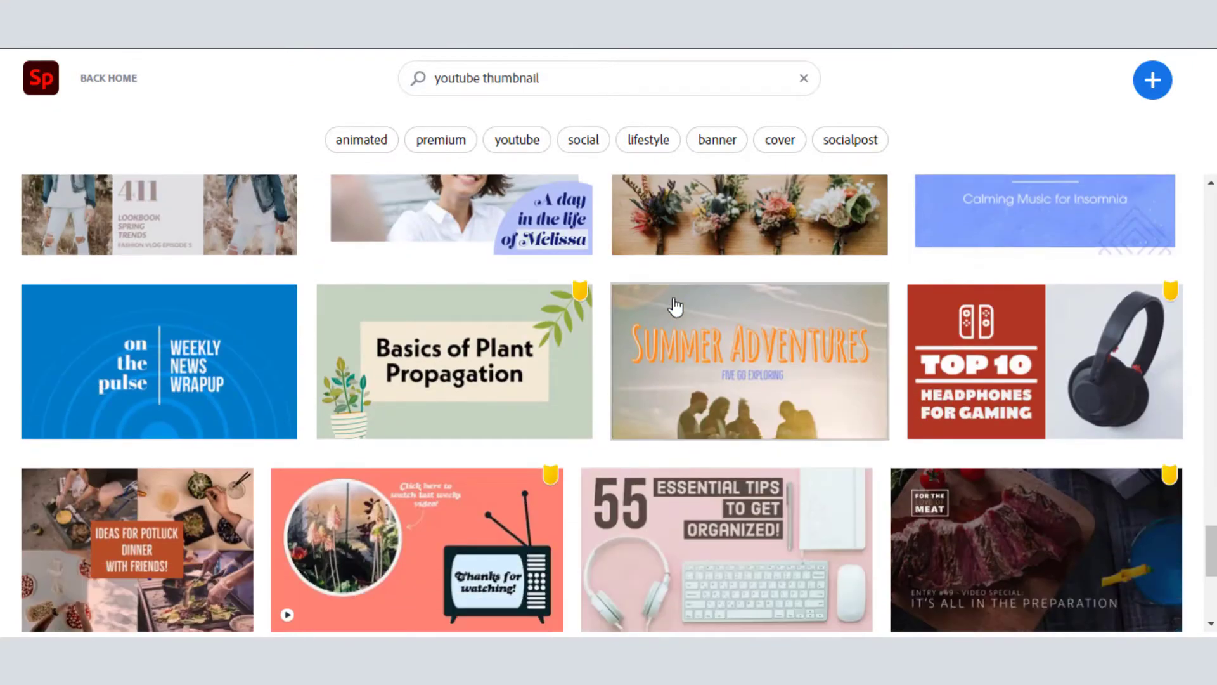
scroll(674, 306, "down", 8)
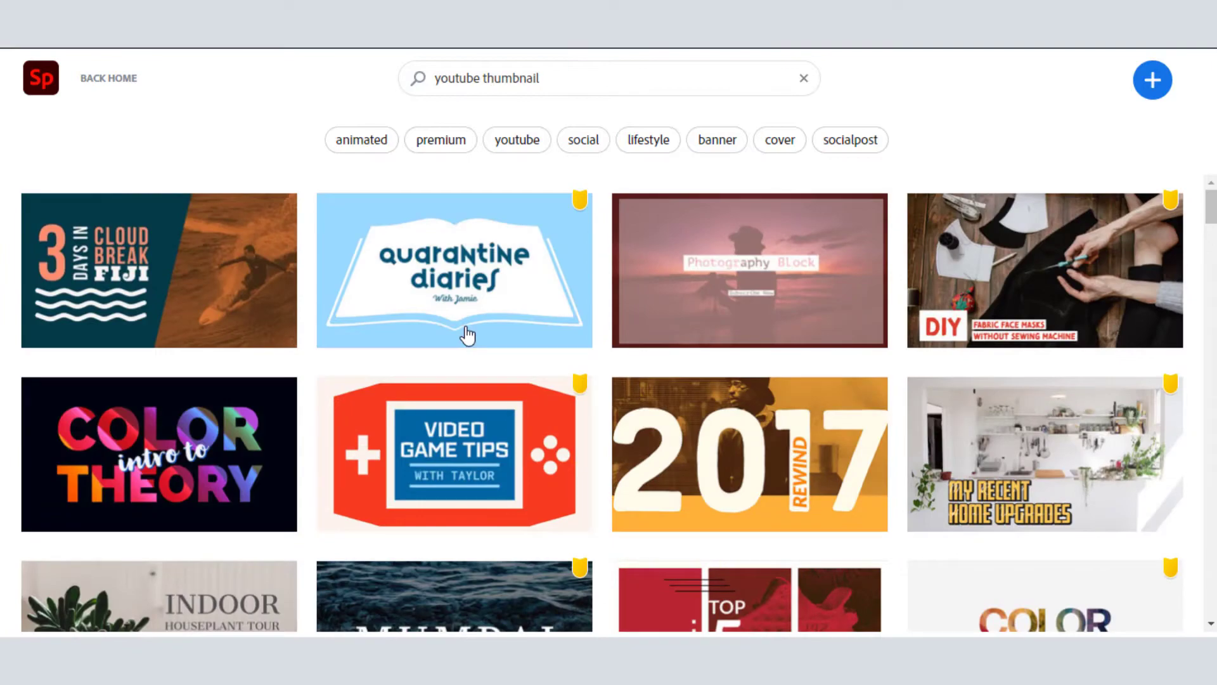
Start a new post from the "3 Days in Cloud Break Fiji" template
left_click(164, 271)
left_click(611, 542)
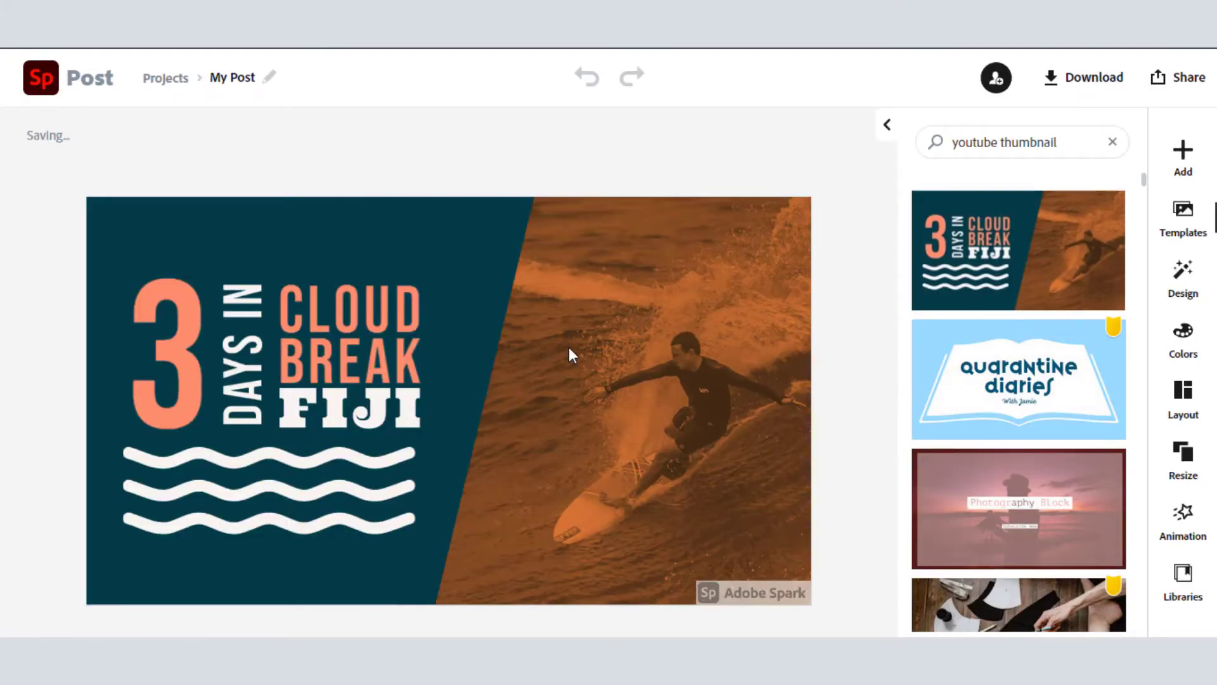
Remove the Adobe Spark watermark from the thumbnail, choosing the free Starter plan
mouse_move(752, 598)
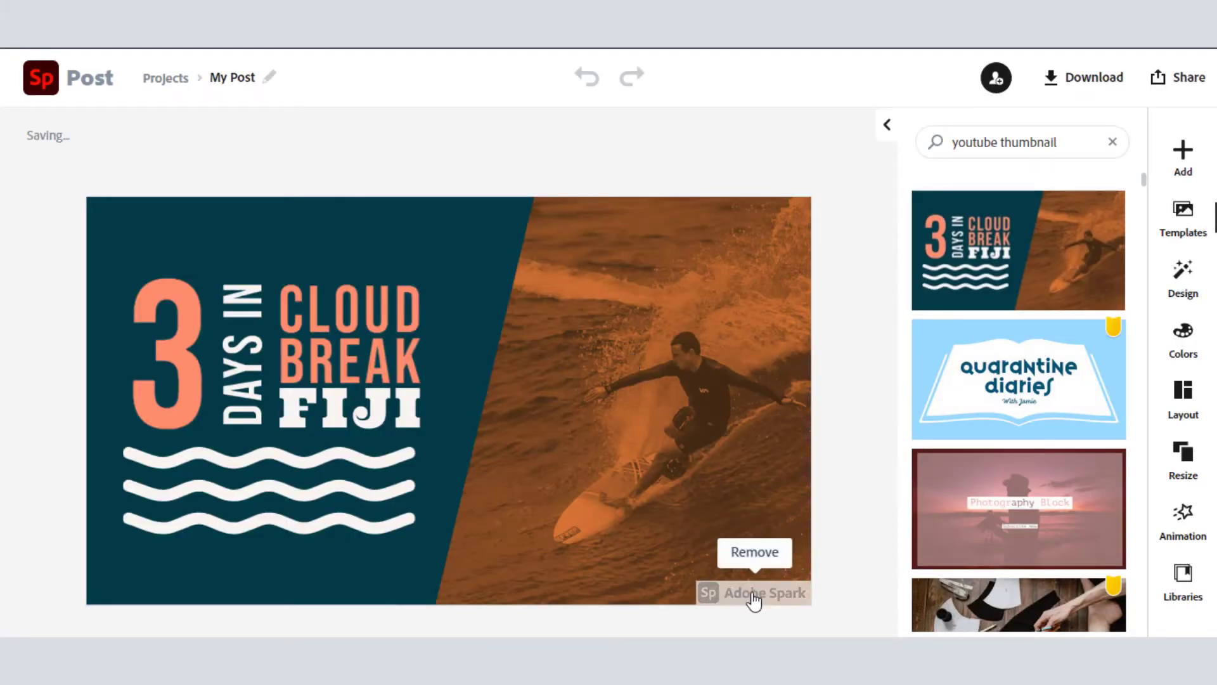
left_click(755, 553)
left_click(715, 532)
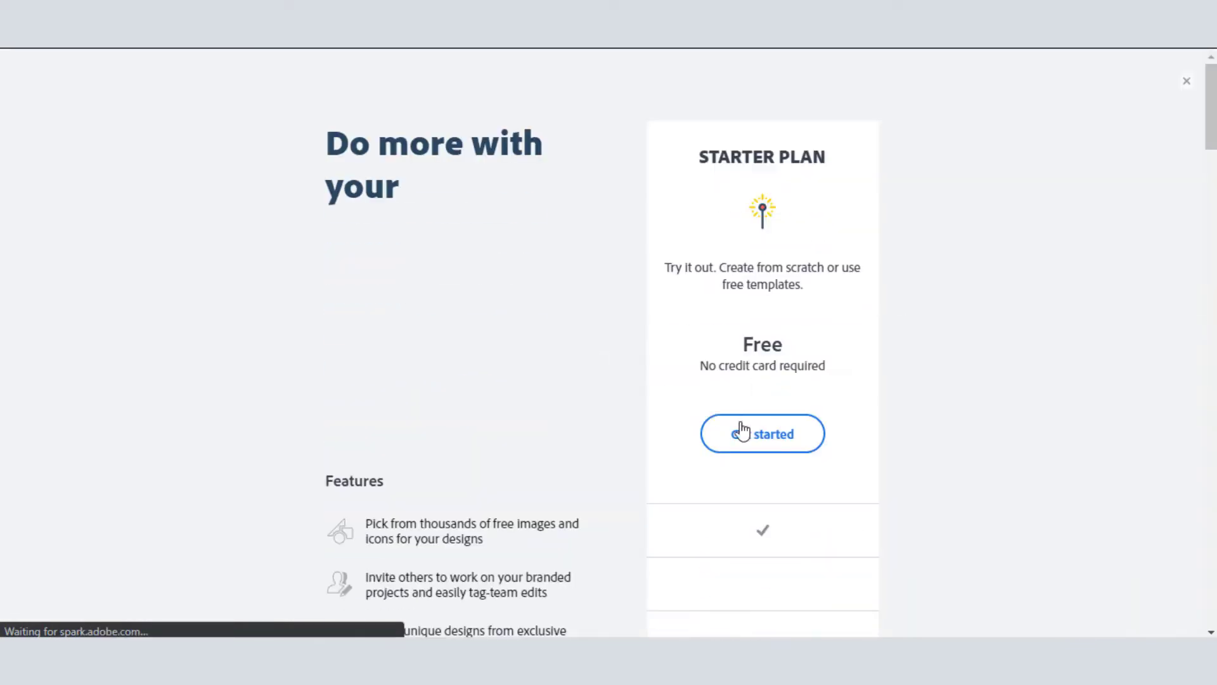
left_click(735, 430)
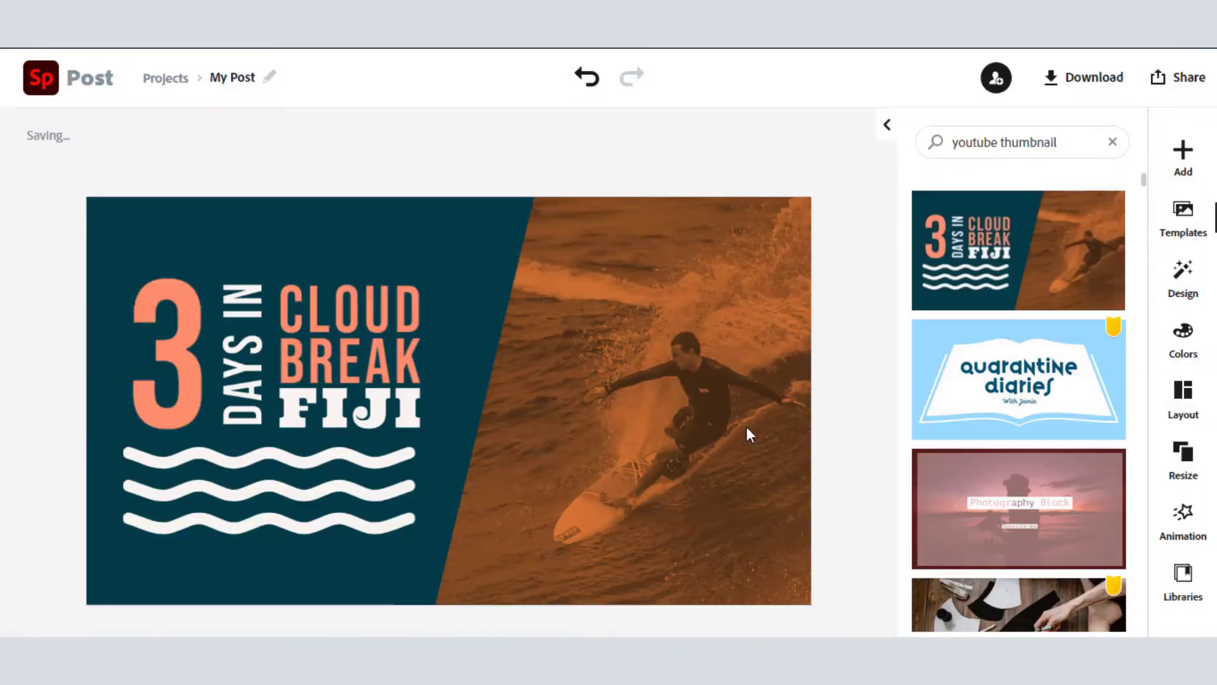
Delete the surfer photo, the wavy lines and the template's title text from the thumbnail
left_click(694, 370)
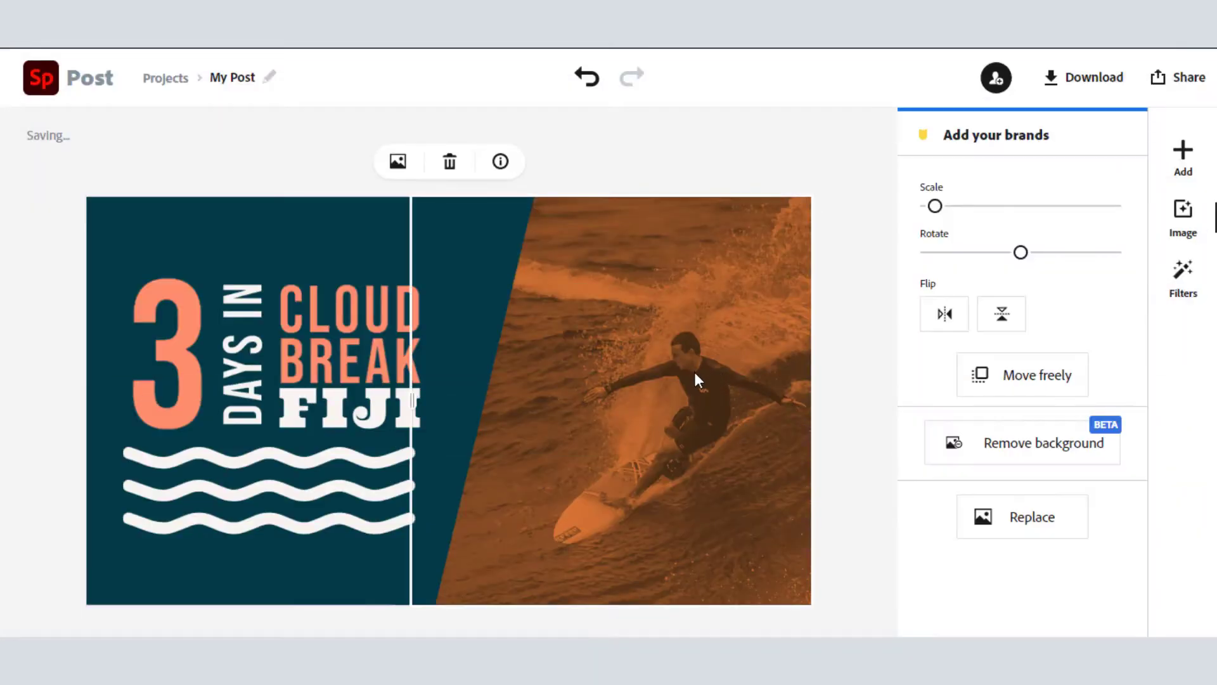
left_click(449, 162)
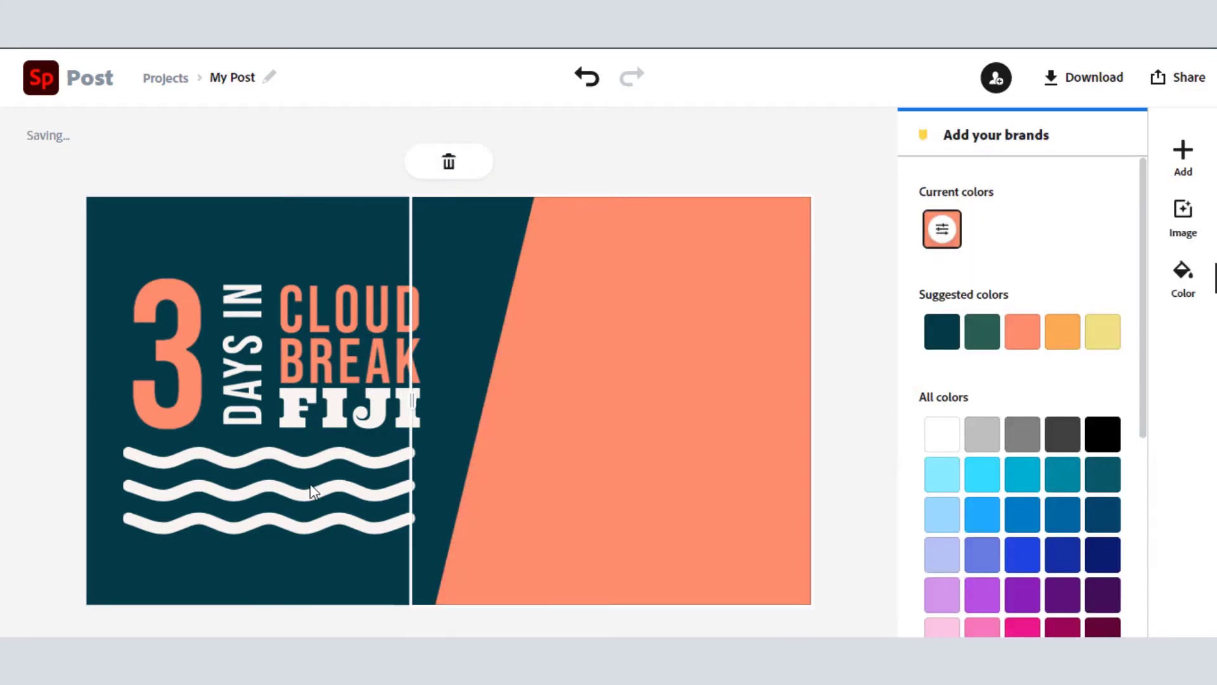
left_click(312, 491)
left_click(394, 170)
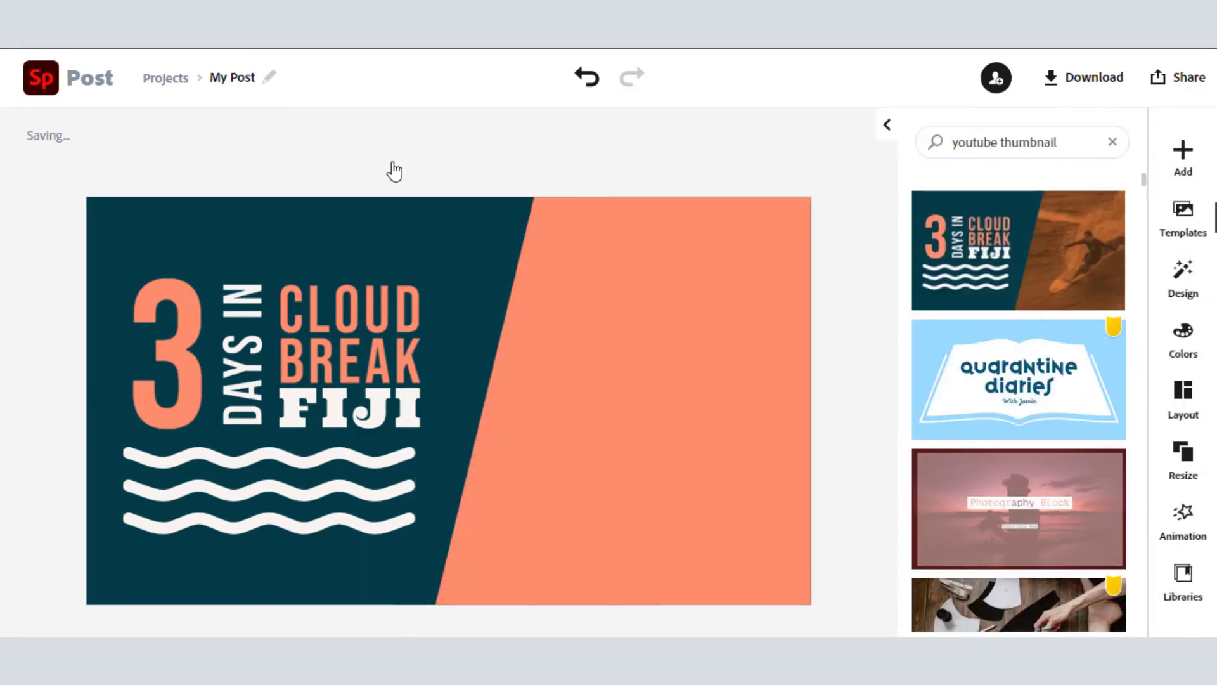
left_click(359, 405)
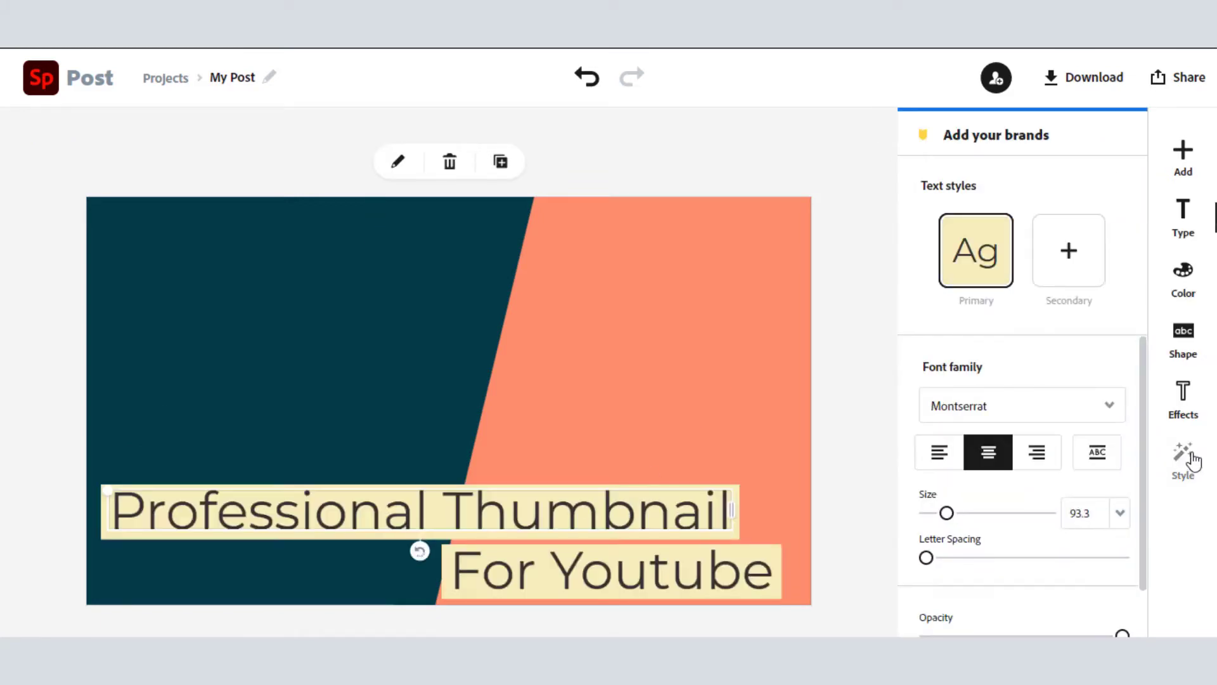
Restyle "Professional Thumbnail" with the suggested condensed uppercase style on an off-white background, and delete the separate "For Youtube" text
left_click(1192, 460)
left_click_drag(1059, 435, 997, 505)
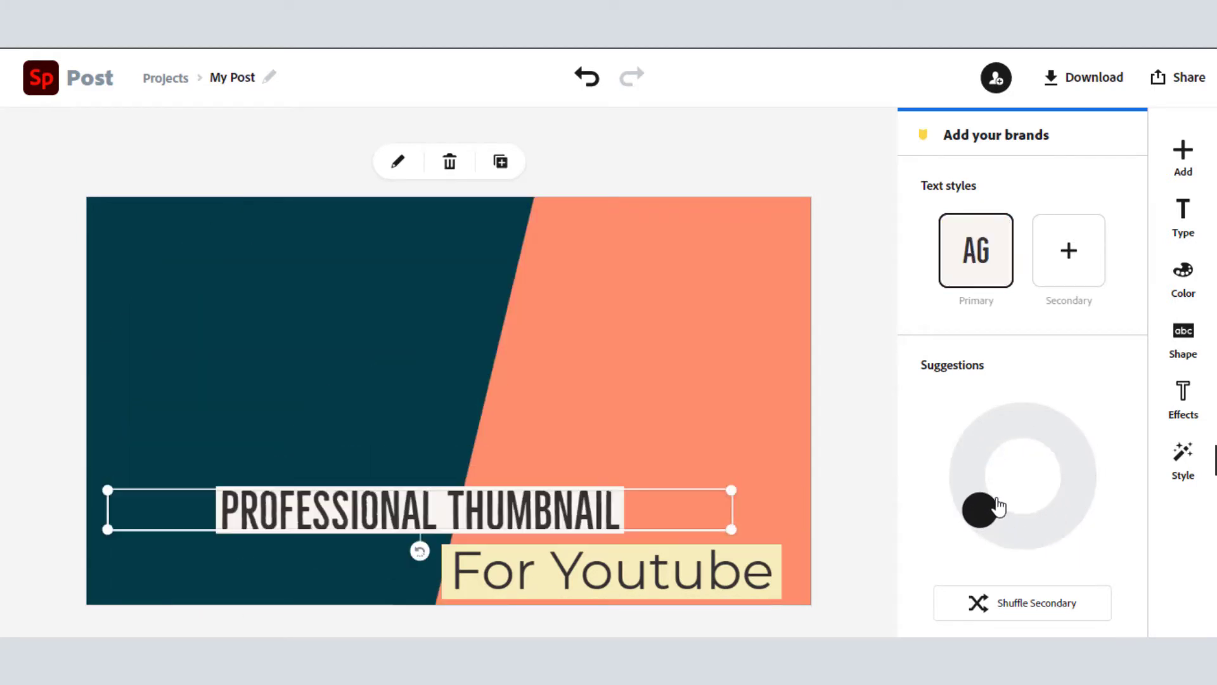
left_click(691, 569)
left_click_drag(1021, 422, 967, 475)
left_click(449, 161)
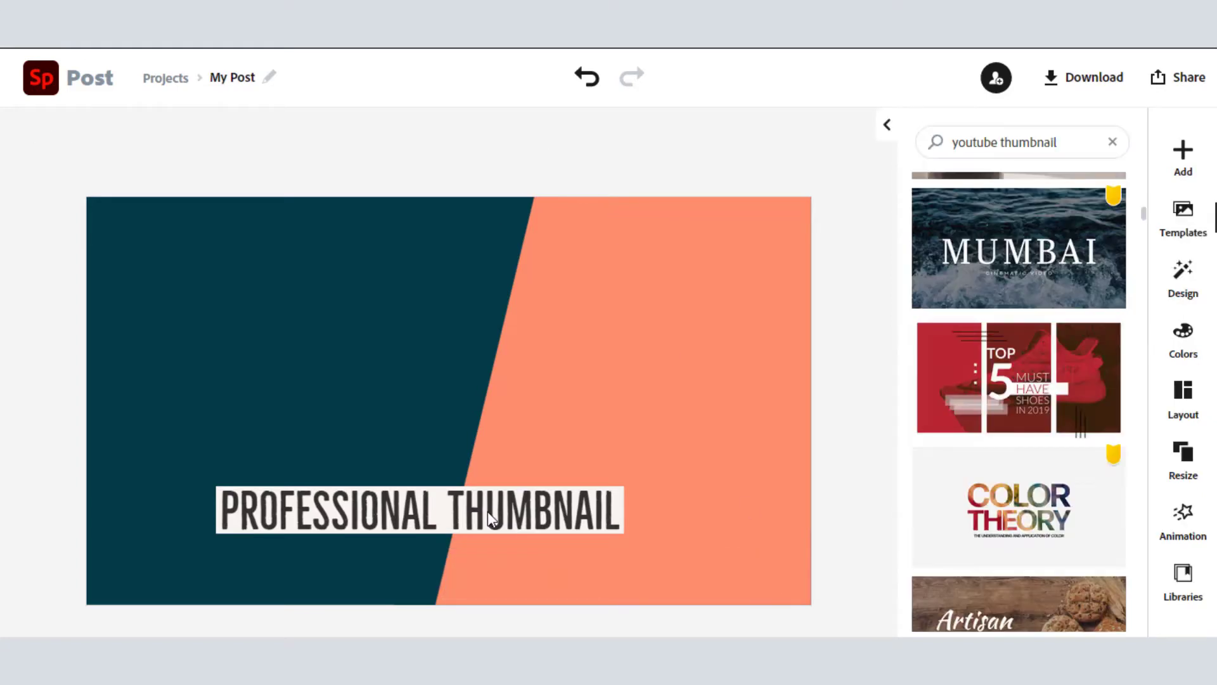
Duplicate the "Professional Thumbnail" text, place the copy just below it and change its wording to "For Youtube"
left_click(492, 517)
left_click(505, 167)
left_click_drag(527, 547, 586, 580)
double_click(587, 574)
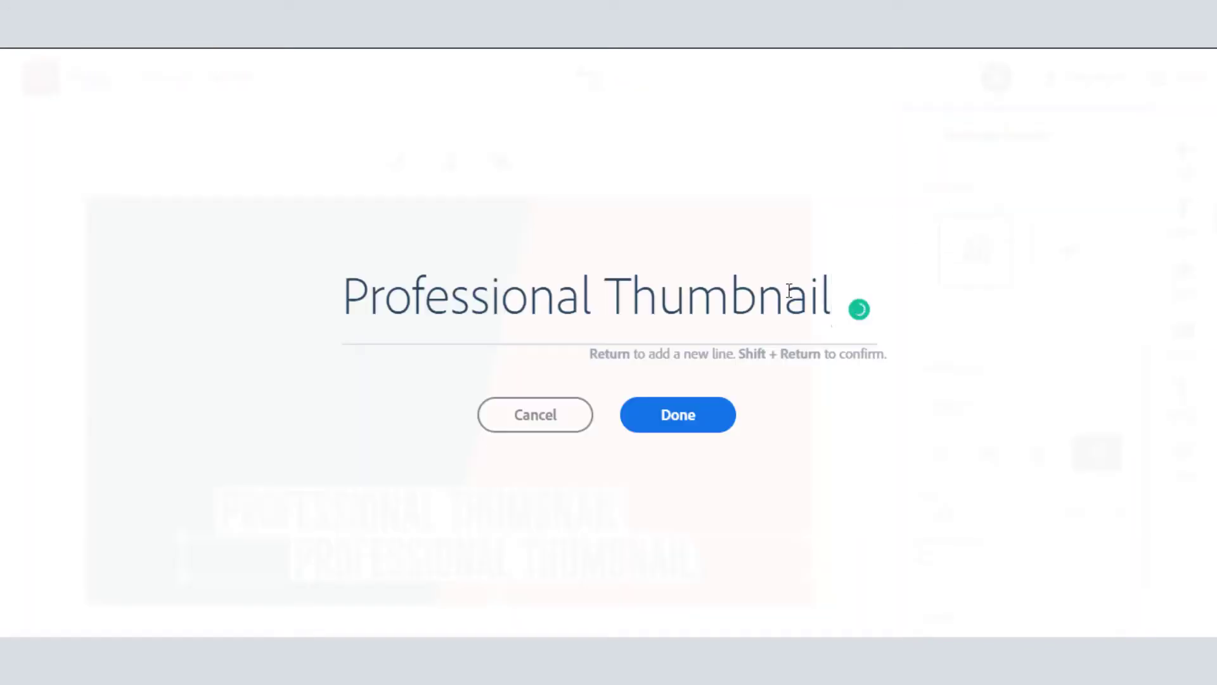
left_click_drag(832, 297, 264, 306)
type("FO")
key("BackSpace")
type("or Youtube")
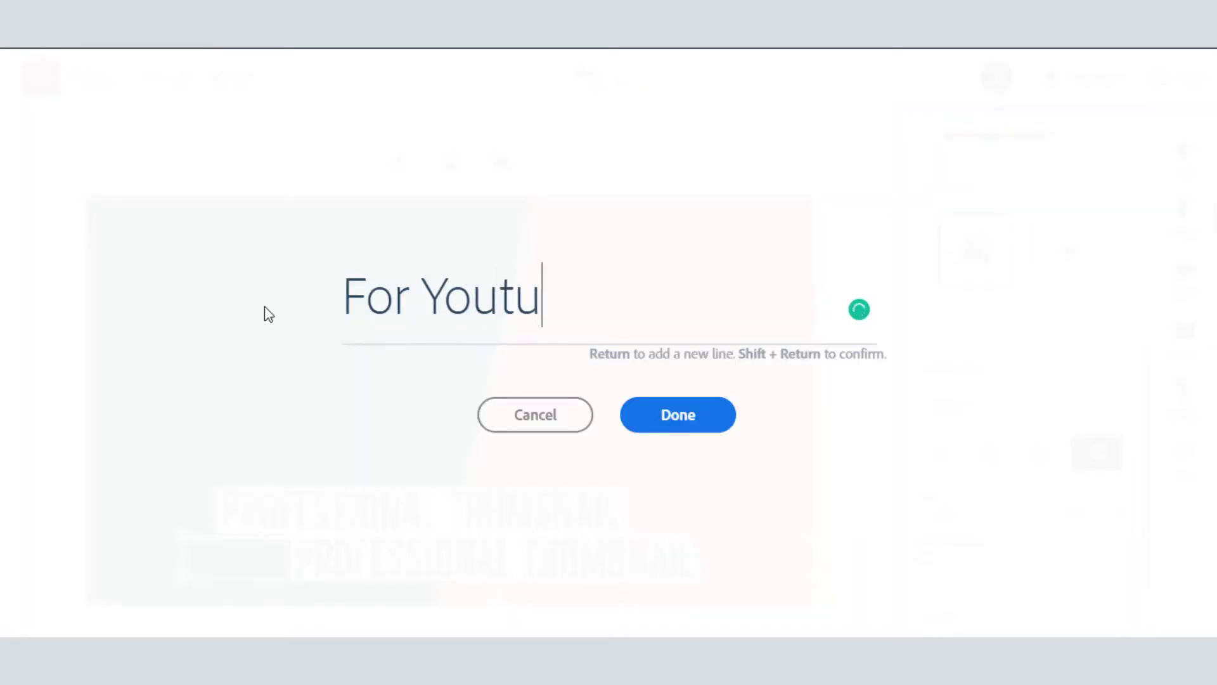
key("shift+Return")
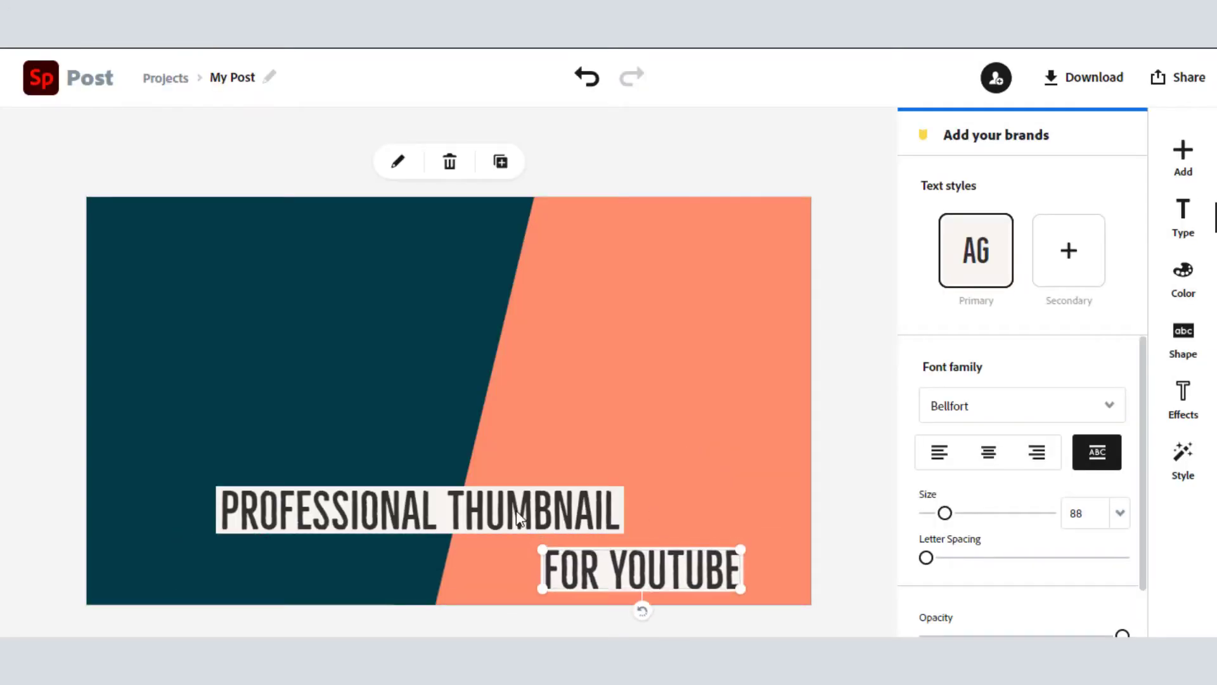
Enlarge both text lines, with "Professional Thumbnail" at about size 109, and move that line to the thumbnail's left edge
left_click(516, 511)
left_click_drag(944, 514, 951, 514)
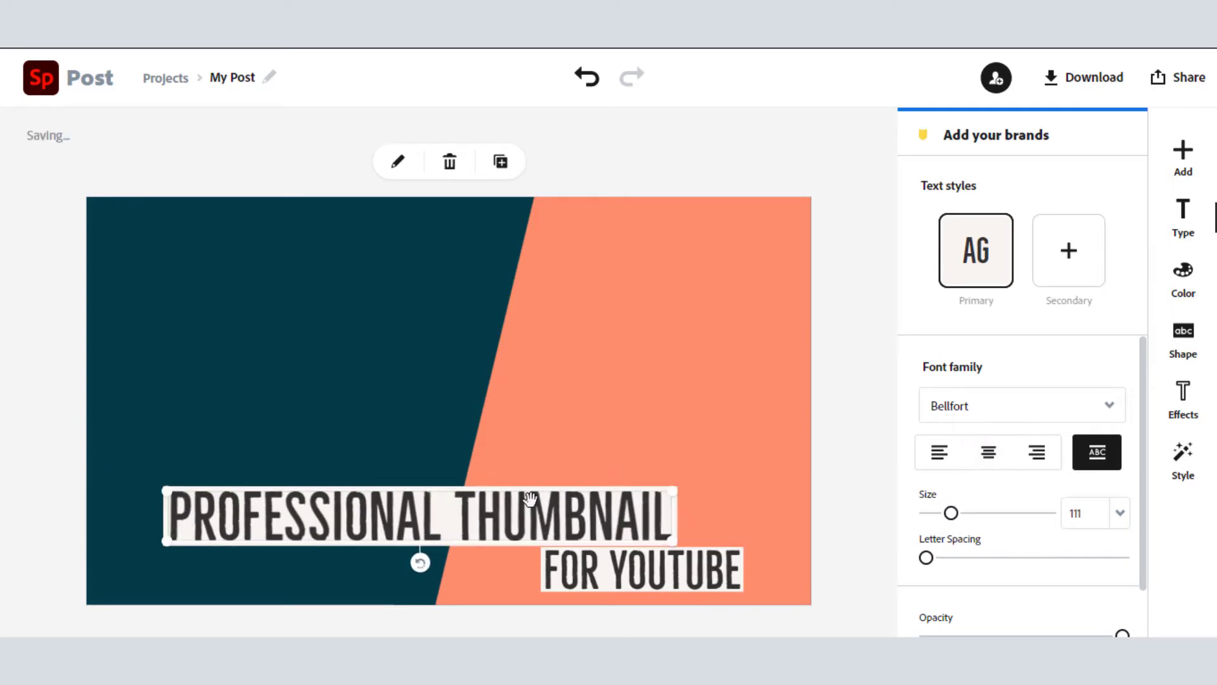
left_click(631, 555)
left_click_drag(740, 550, 768, 550)
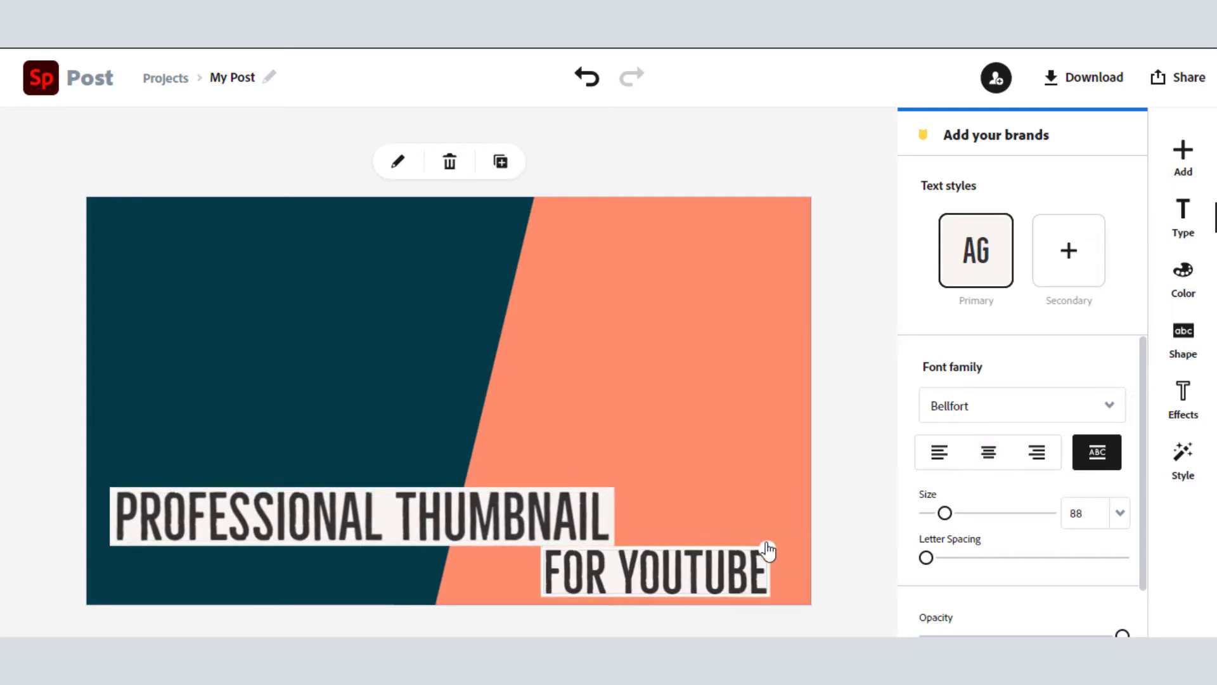
left_click_drag(558, 507, 540, 504)
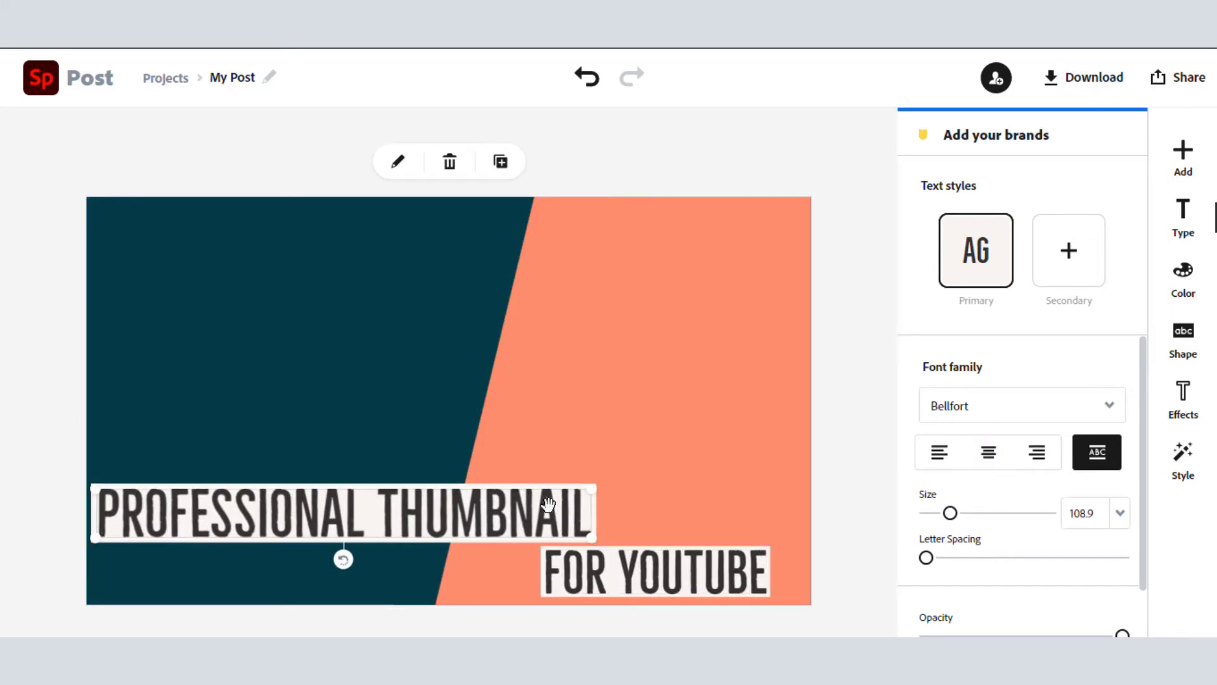
Recolor the title text lines to royal blue lettering on a white background
left_click(1183, 273)
scroll(1000, 489, "down", 5)
left_click(960, 510)
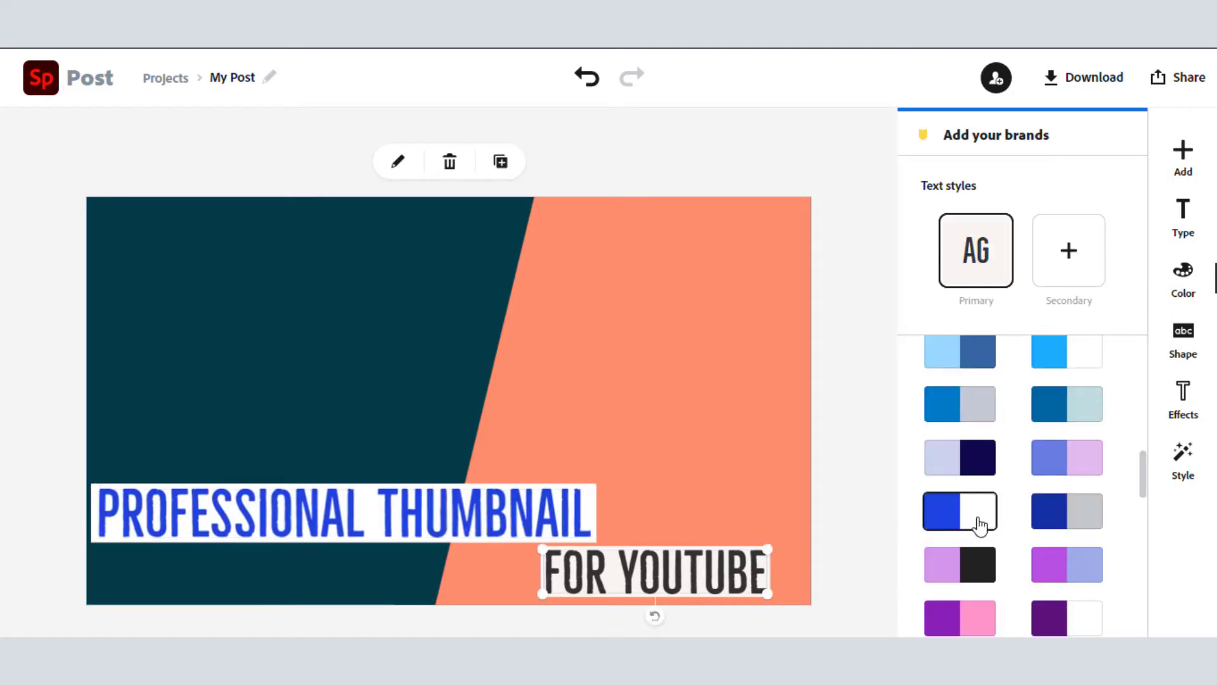
Enlarge "For Youtube" to about size 109 and adjust the vertical spacing between the two text lines
left_click_drag(769, 558, 791, 556)
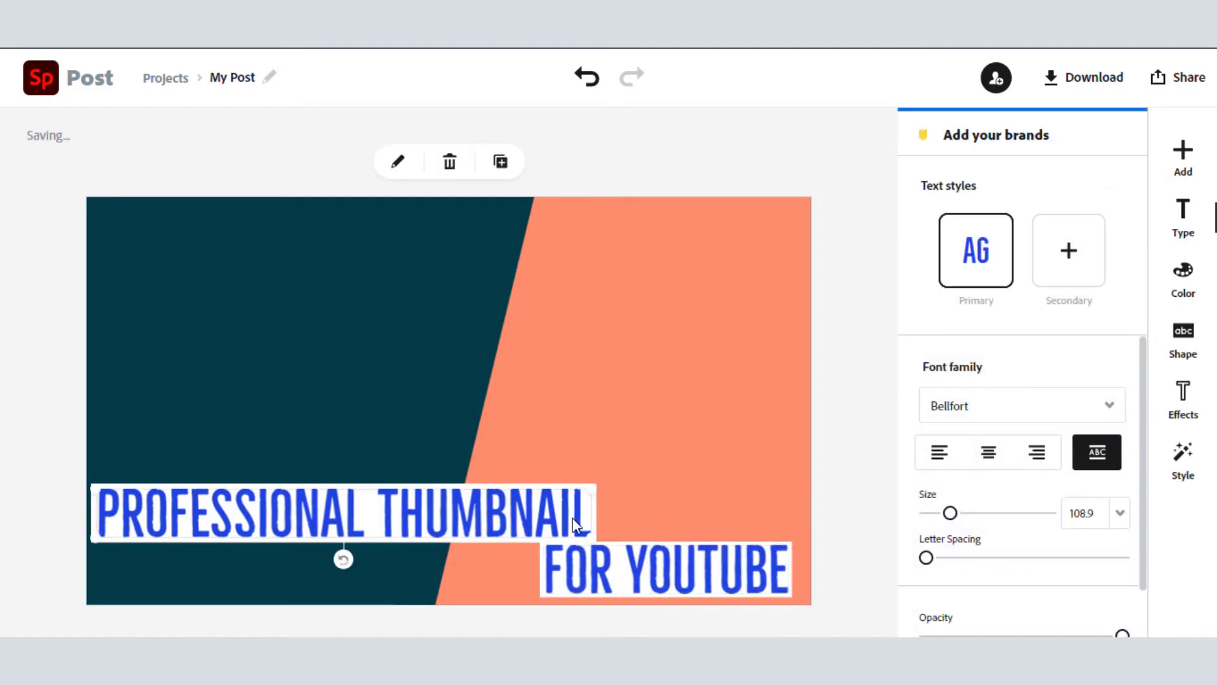
left_click_drag(572, 517, 613, 550)
left_click(786, 389)
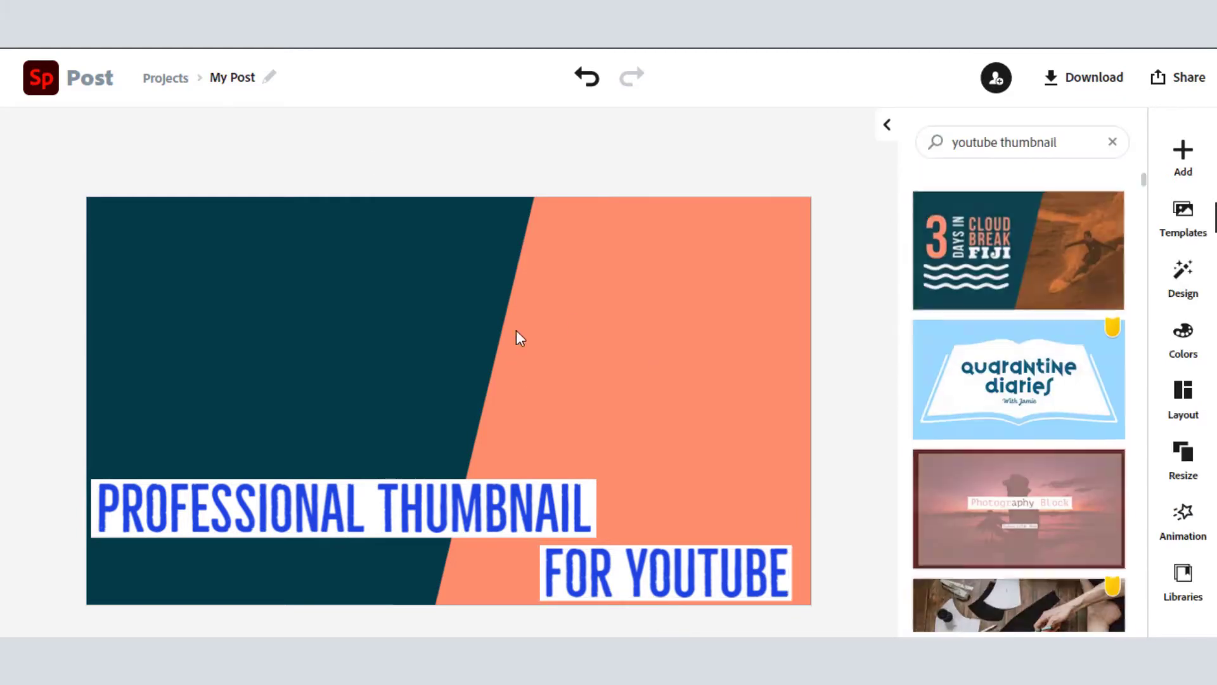
Change the coral background panel's color to royal blue
left_click(572, 313)
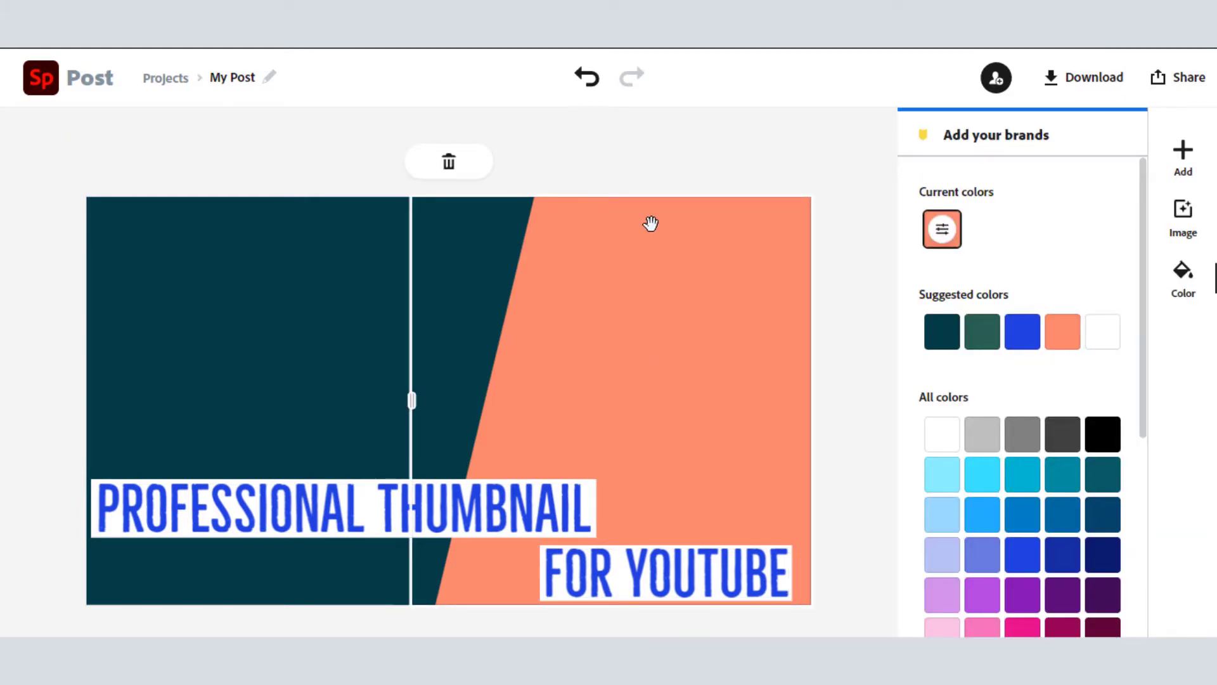
left_click(997, 523)
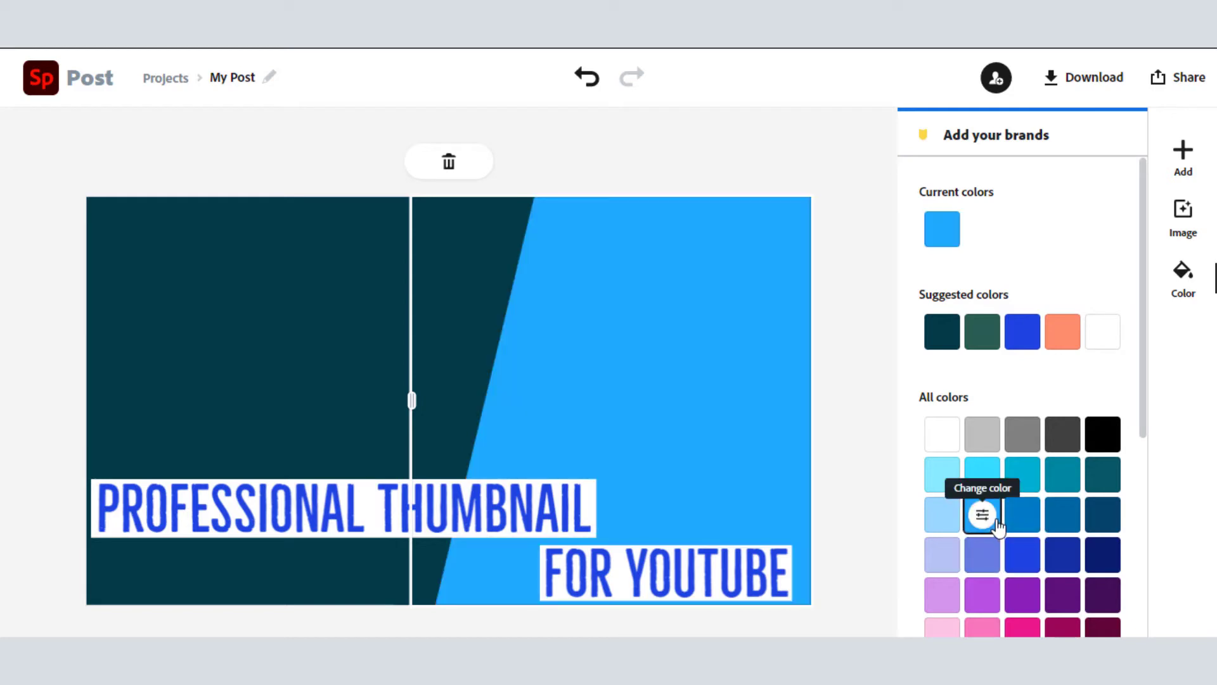
left_click(1021, 556)
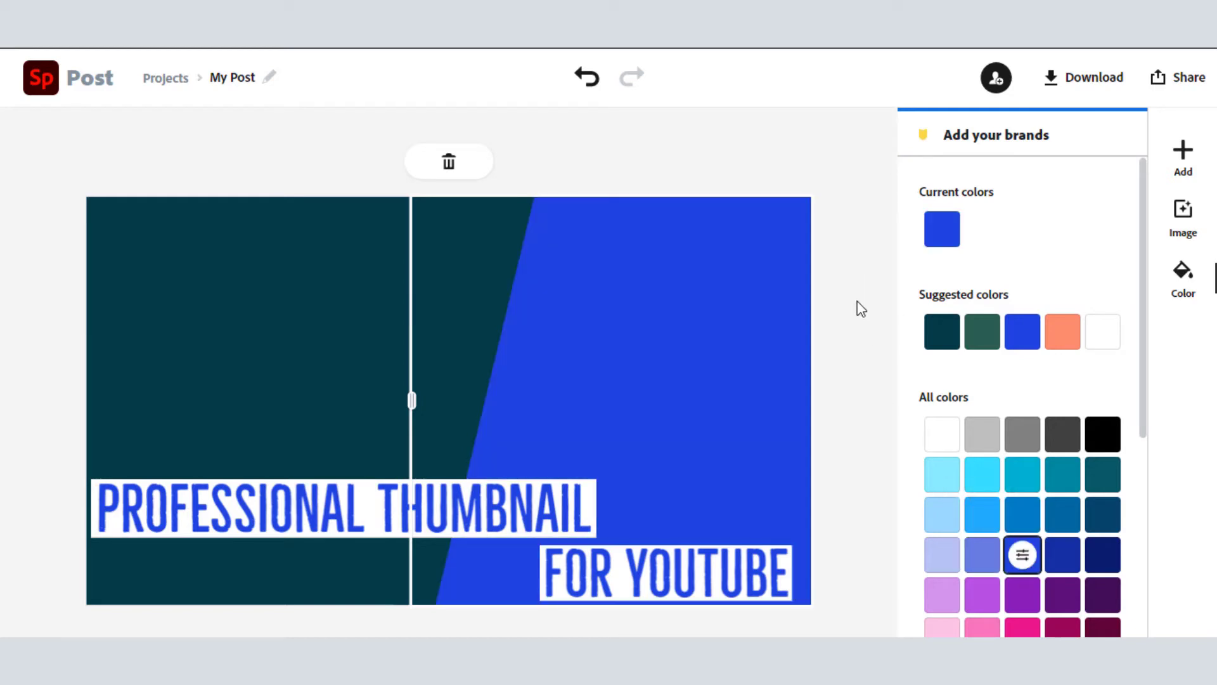
Duplicate the dark teal slanted shape and place the copy, tilted, over the upper part of the thumbnail
left_click(1185, 155)
mouse_move(373, 306)
left_mouse_down()
mouse_move(453, 336)
mouse_move(391, 312)
left_mouse_up()
left_click(449, 161)
left_click_drag(475, 272, 657, 452)
left_click_drag(570, 577, 577, 578)
left_click_drag(589, 339, 520, 324)
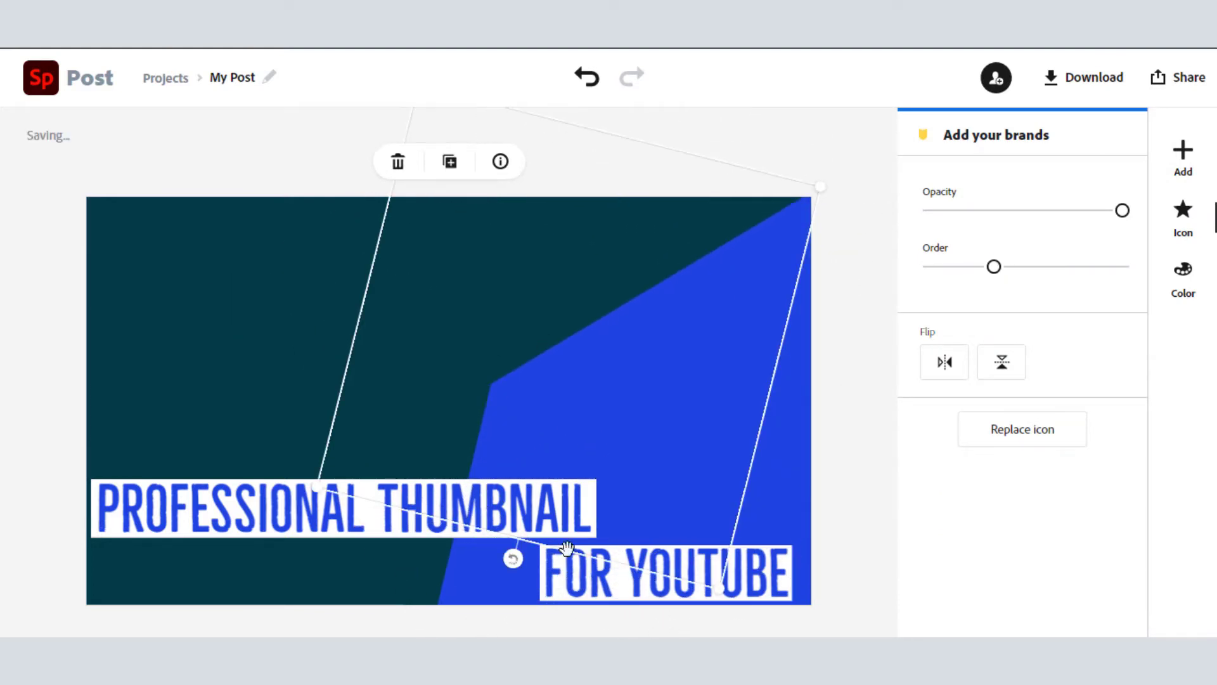
Rotate and reposition the duplicated teal shape so its edge slants from the panel boundary's middle toward the thumbnail's upper edge
left_click_drag(513, 557, 568, 553)
left_click_drag(553, 315, 519, 314)
left_click_drag(533, 568, 582, 555)
left_click(519, 324, "shift")
left_click(840, 287)
left_click(523, 330)
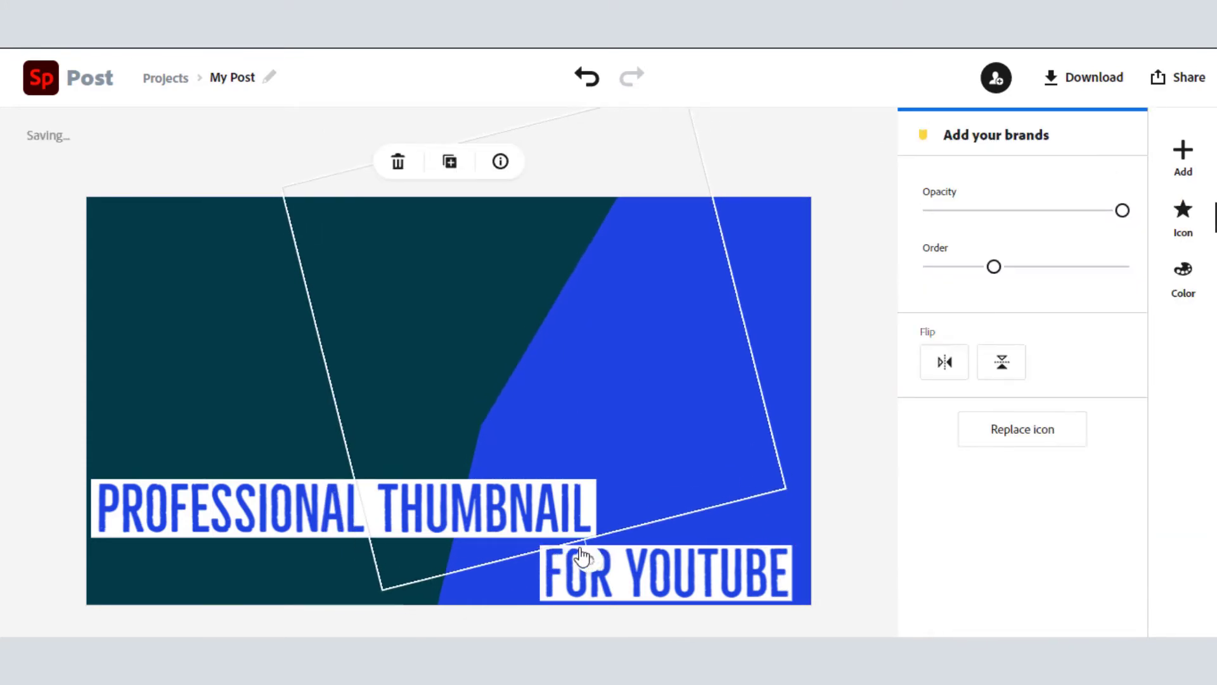
mouse_move(505, 272)
left_mouse_down()
mouse_move(489, 250)
mouse_move(504, 258)
left_mouse_up()
left_click(853, 193)
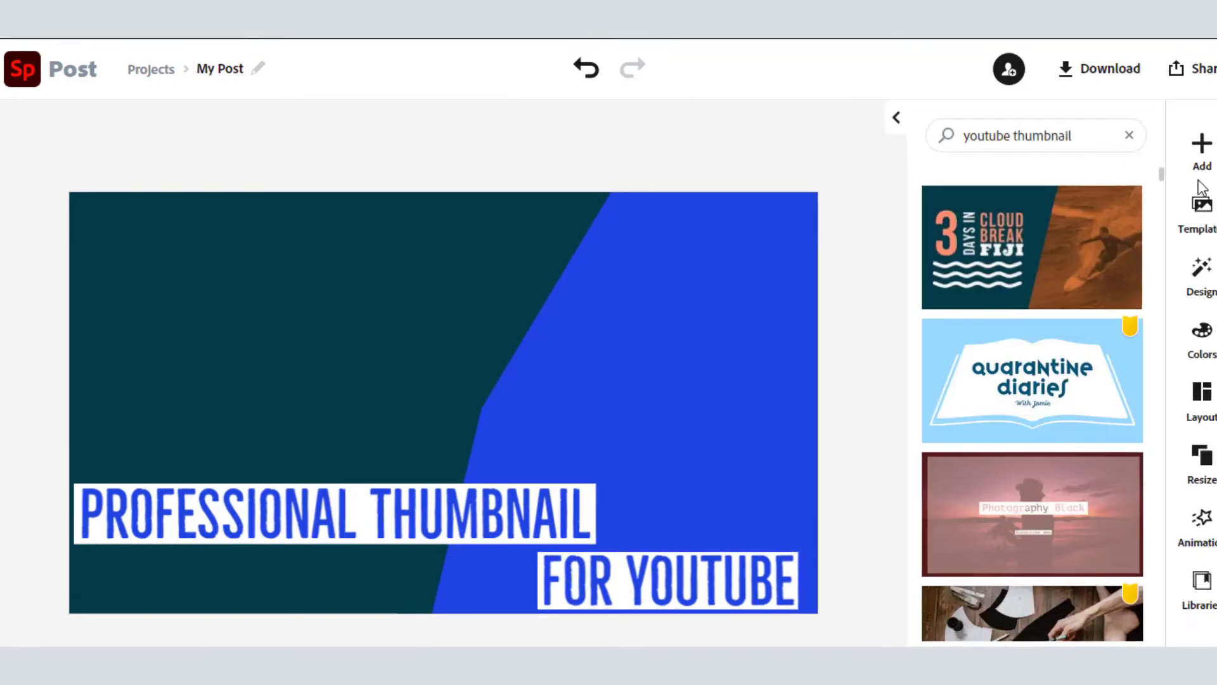
Upload the photo poz_5-removebg-preview.png from the Downloads folder into the thumbnail
left_click(1197, 159)
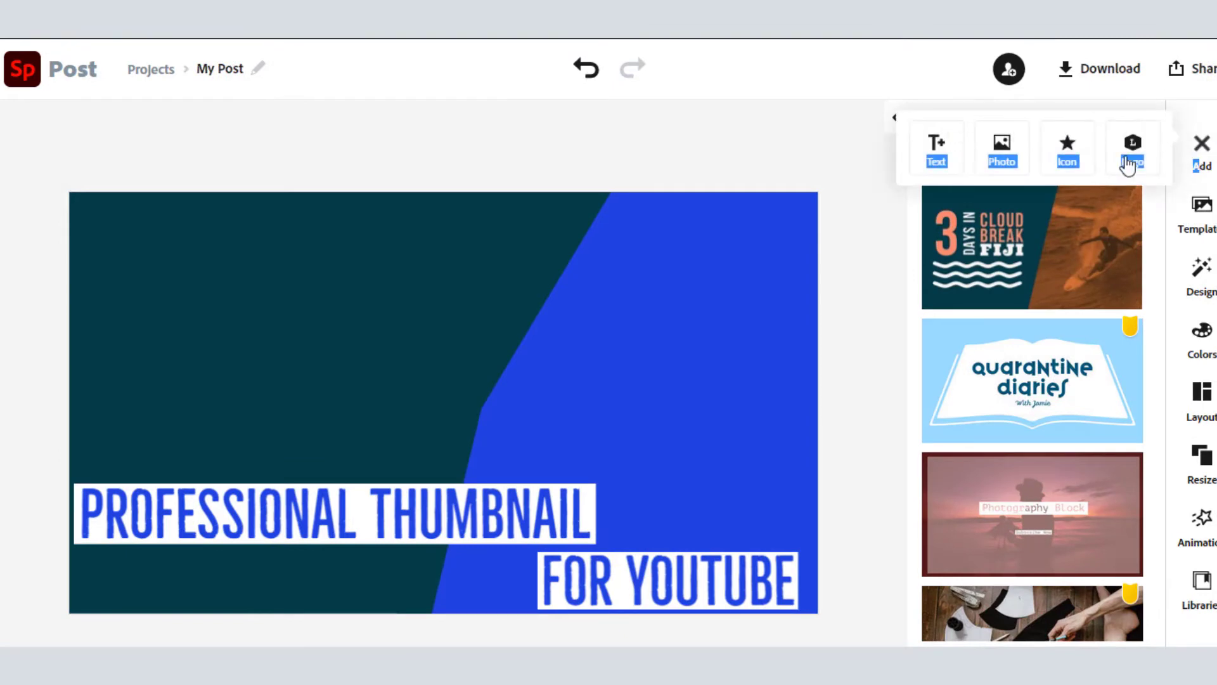
left_click(990, 147)
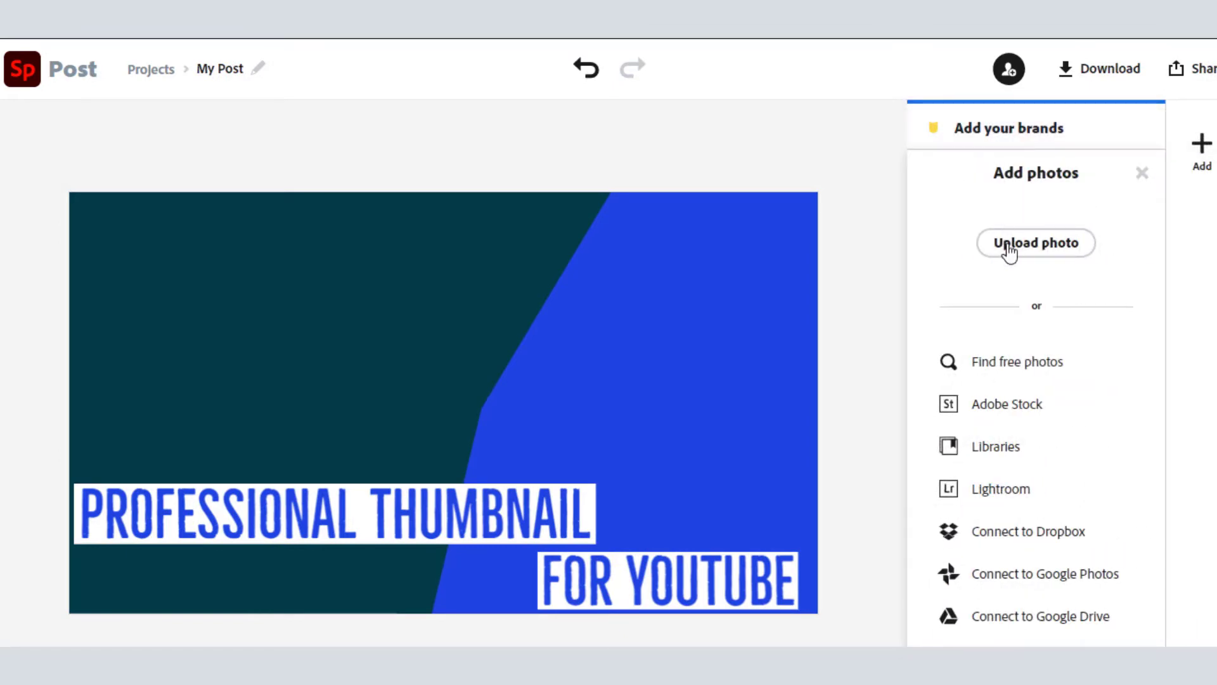
left_click(1008, 247)
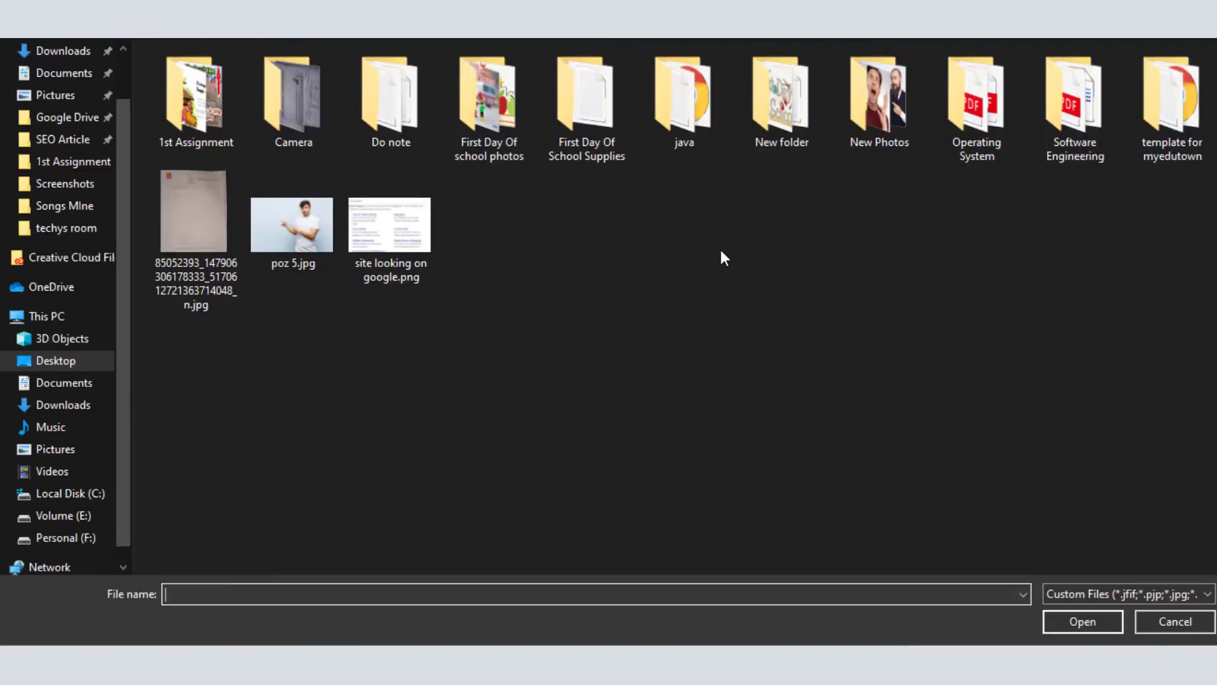
left_click(53, 53)
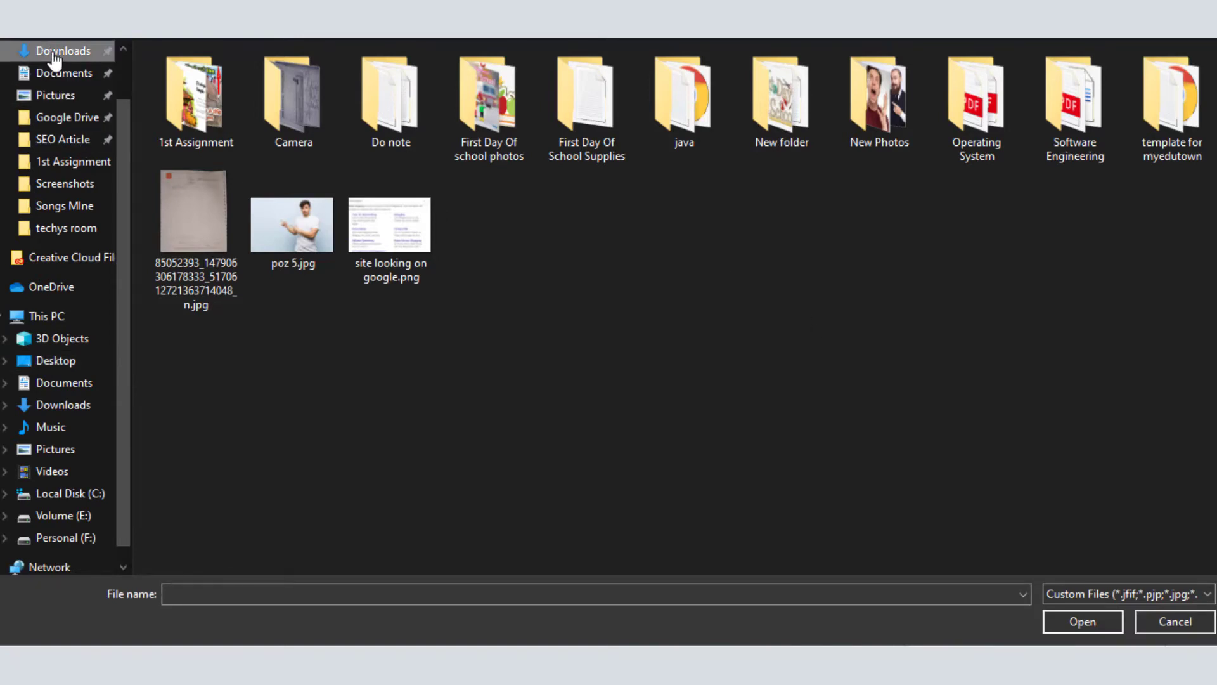
left_click(272, 209)
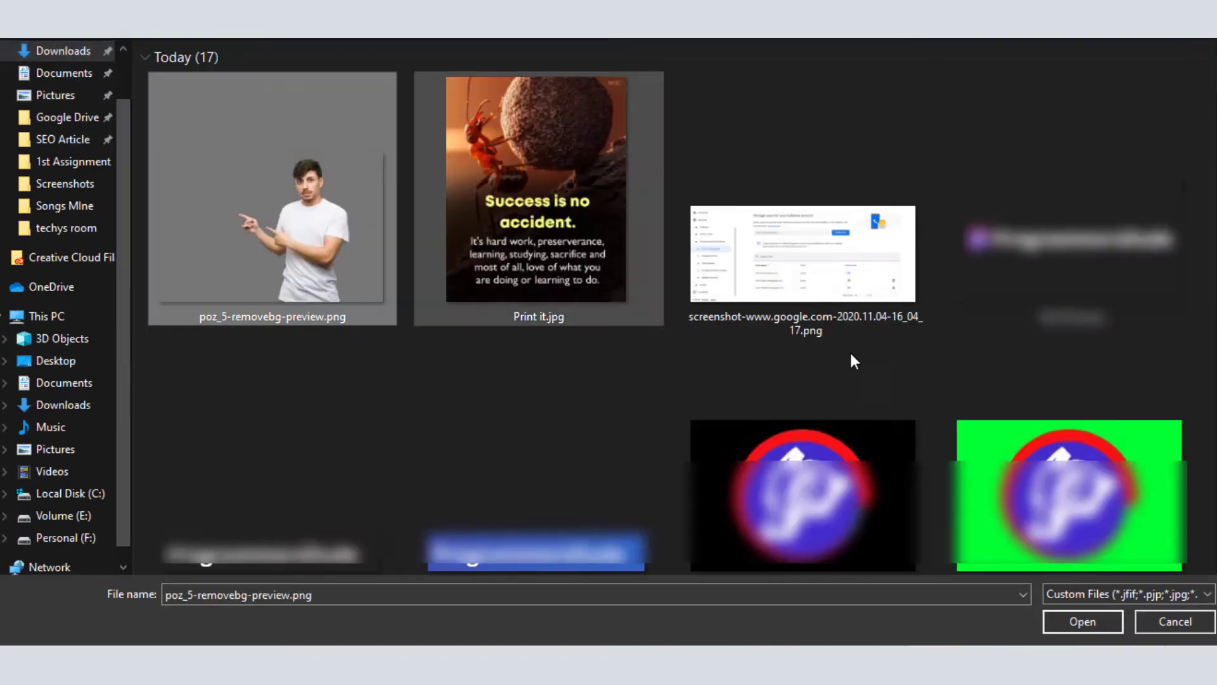
left_click(1088, 621)
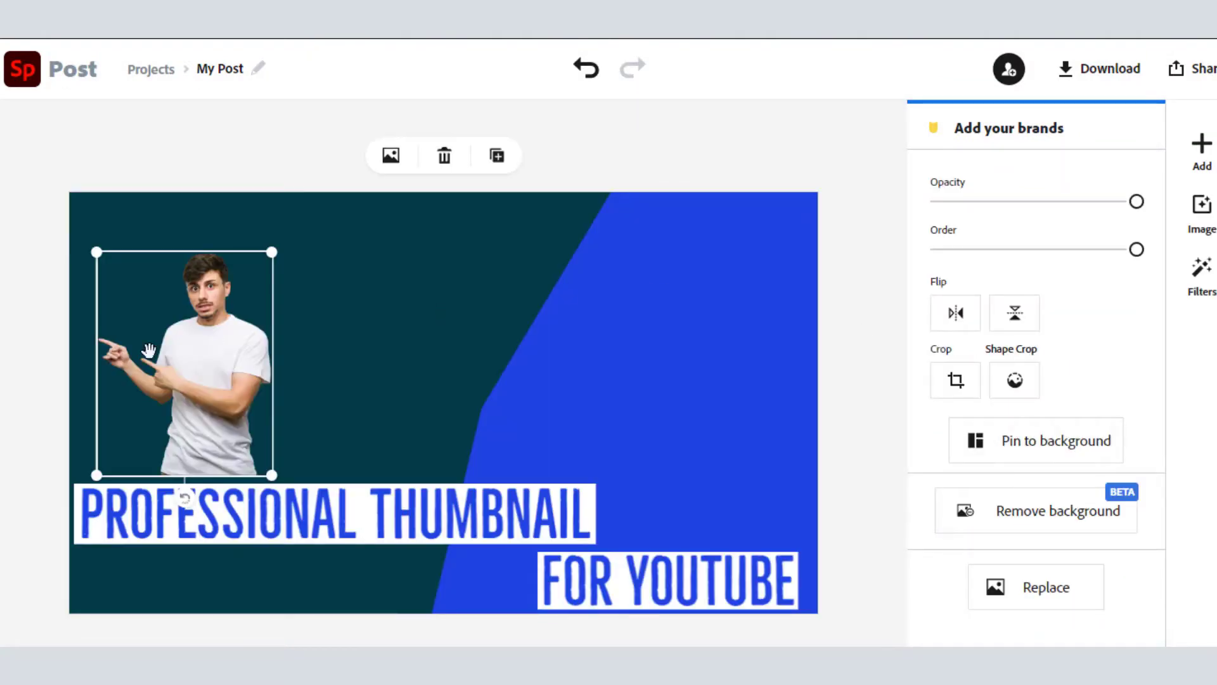
Move the cut-out man photo onto the blue side and enlarge it to nearly the full thumbnail height
left_click_drag(148, 351, 665, 406)
left_click_drag(604, 294, 568, 180)
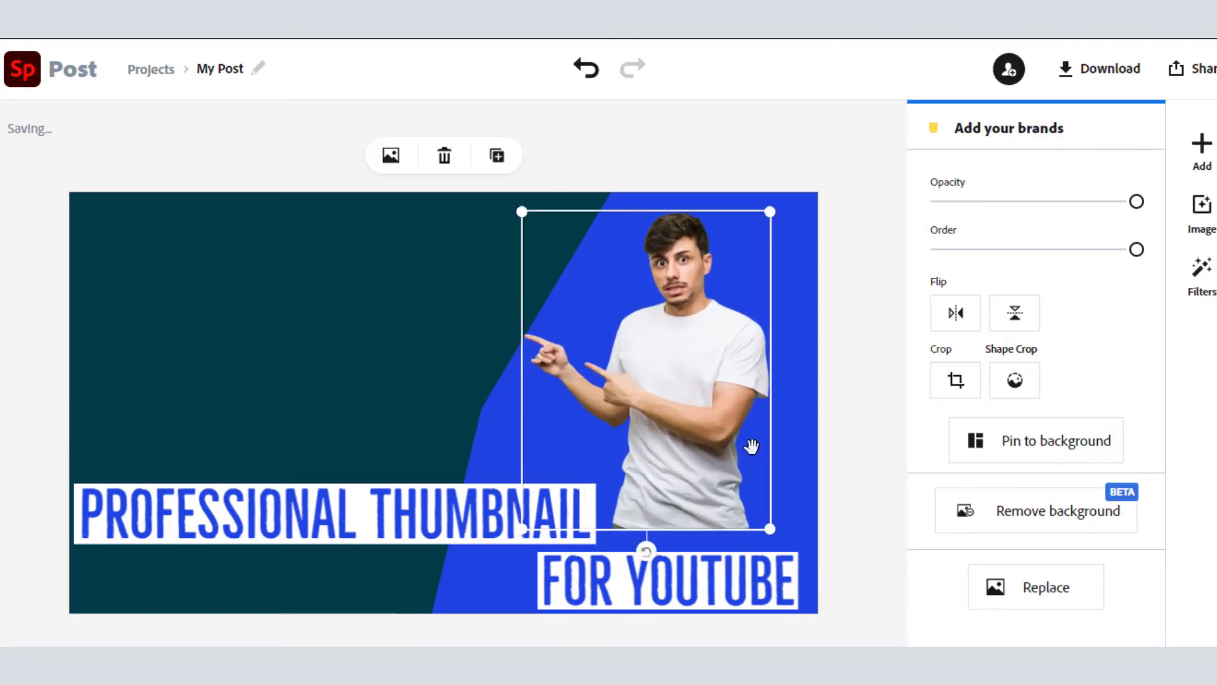
left_click_drag(769, 527, 819, 623)
left_click_drag(754, 455, 744, 440)
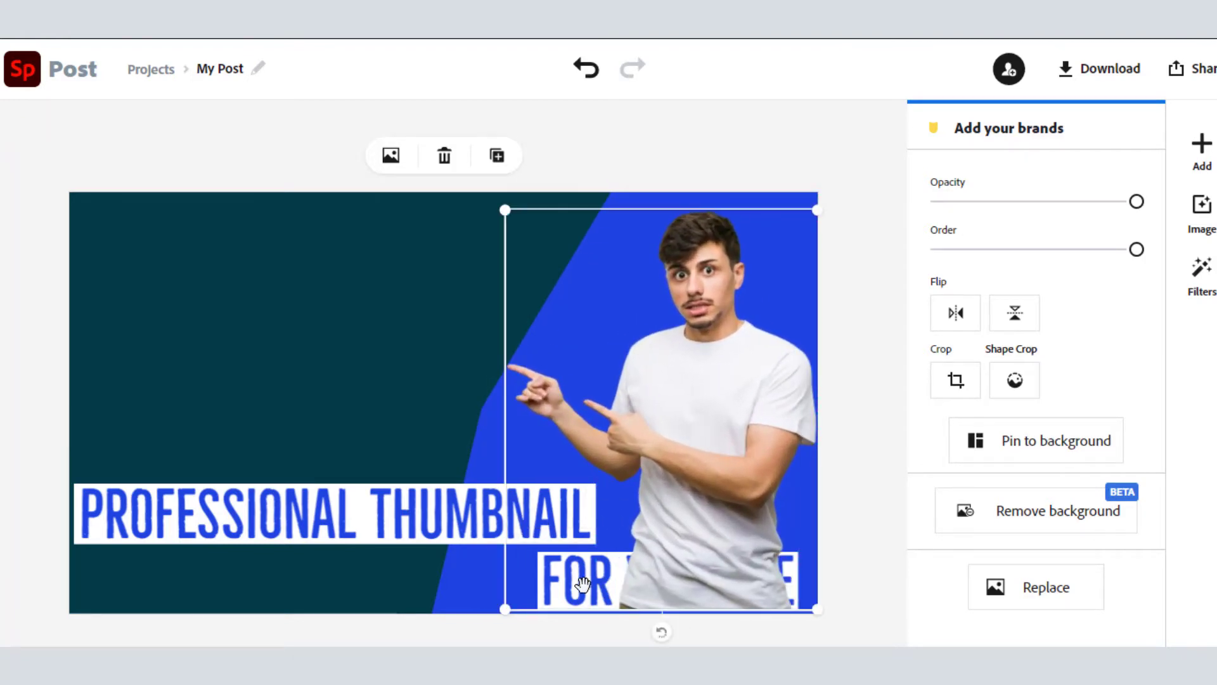
Raise the man photo clear of the "For Youtube" text and bring that text to the front at order 5
left_click(843, 426)
left_click(594, 536)
left_click_drag(594, 537, 715, 441)
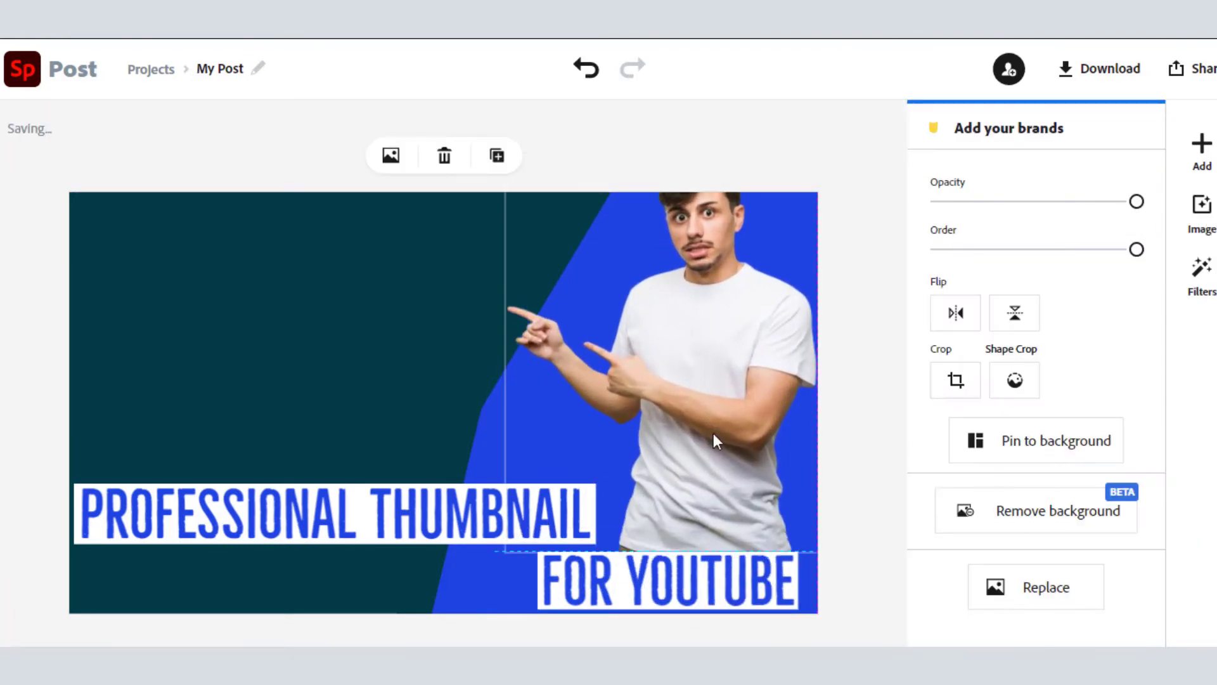
left_click(568, 605)
scroll(979, 566, "down", 1)
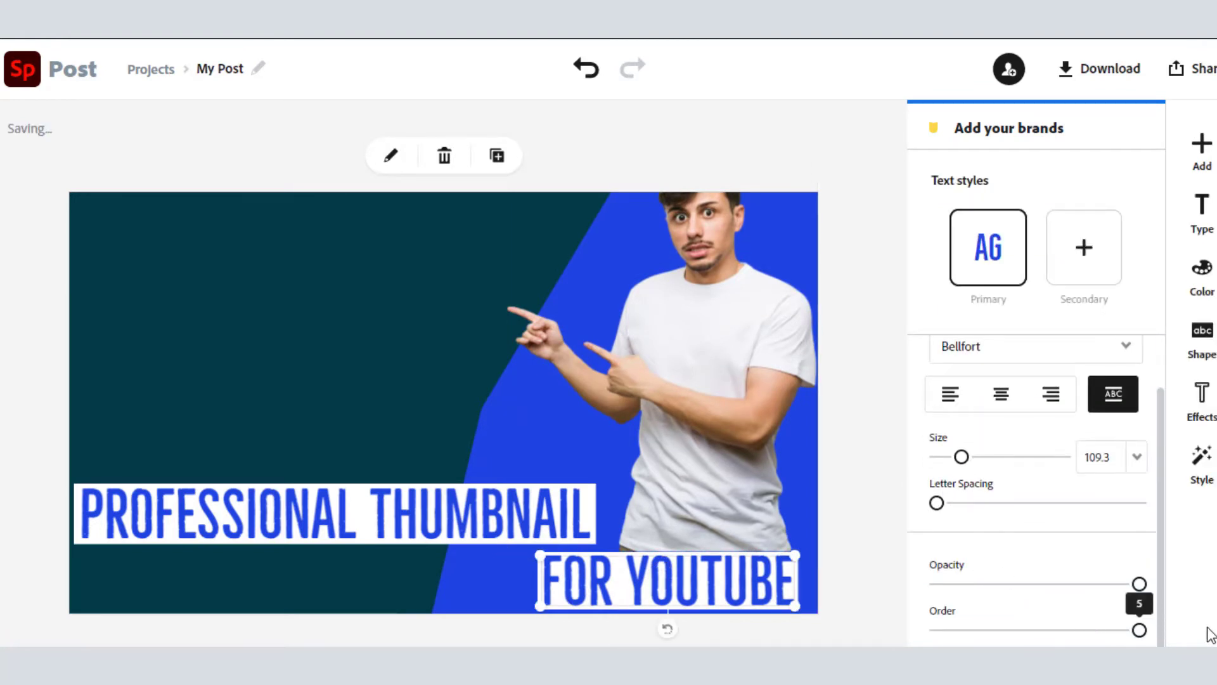
Enlarge the man photo slightly and position it with its lower part behind the "For Youtube" text
left_click(702, 460)
mouse_move(504, 196)
left_mouse_down()
mouse_move(476, 185)
mouse_move(486, 197)
left_mouse_up()
left_click_drag(599, 315, 599, 318)
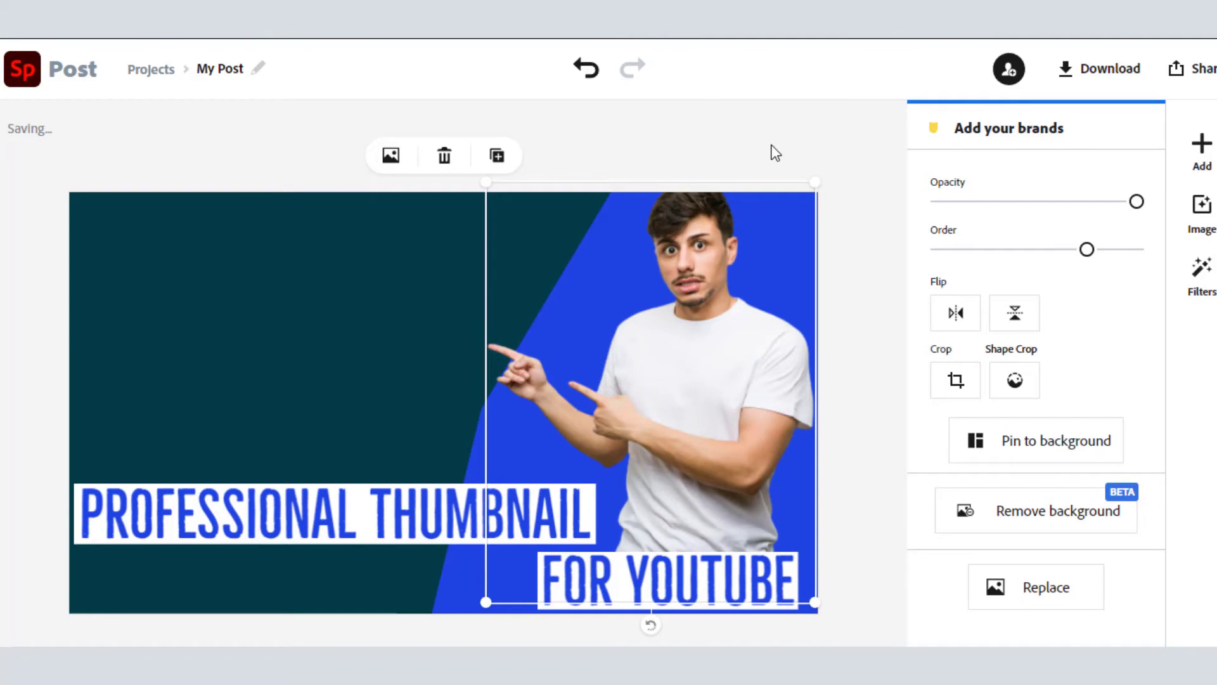
Upload the image "Blue Expressive Shapes Action _ Adventure YouTube Thumbnail.png" from the Desktop folder into the design
left_click(822, 146)
left_click(1202, 149)
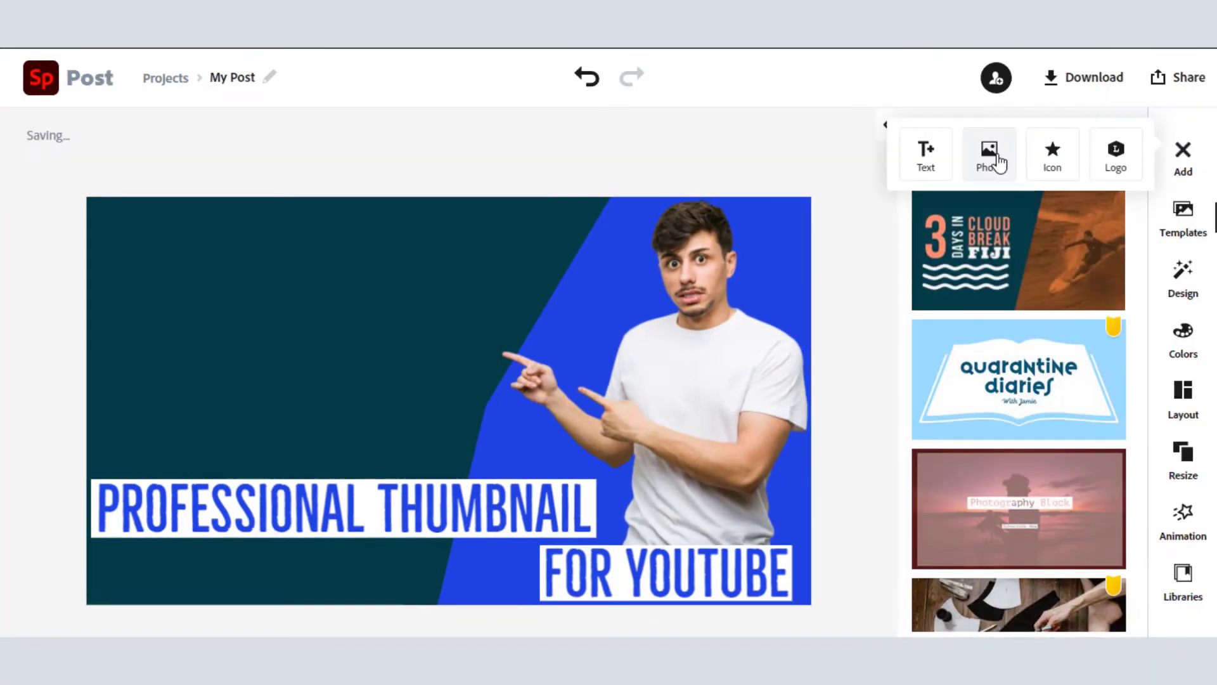
left_click(1003, 152)
left_click(992, 248)
left_click(501, 247)
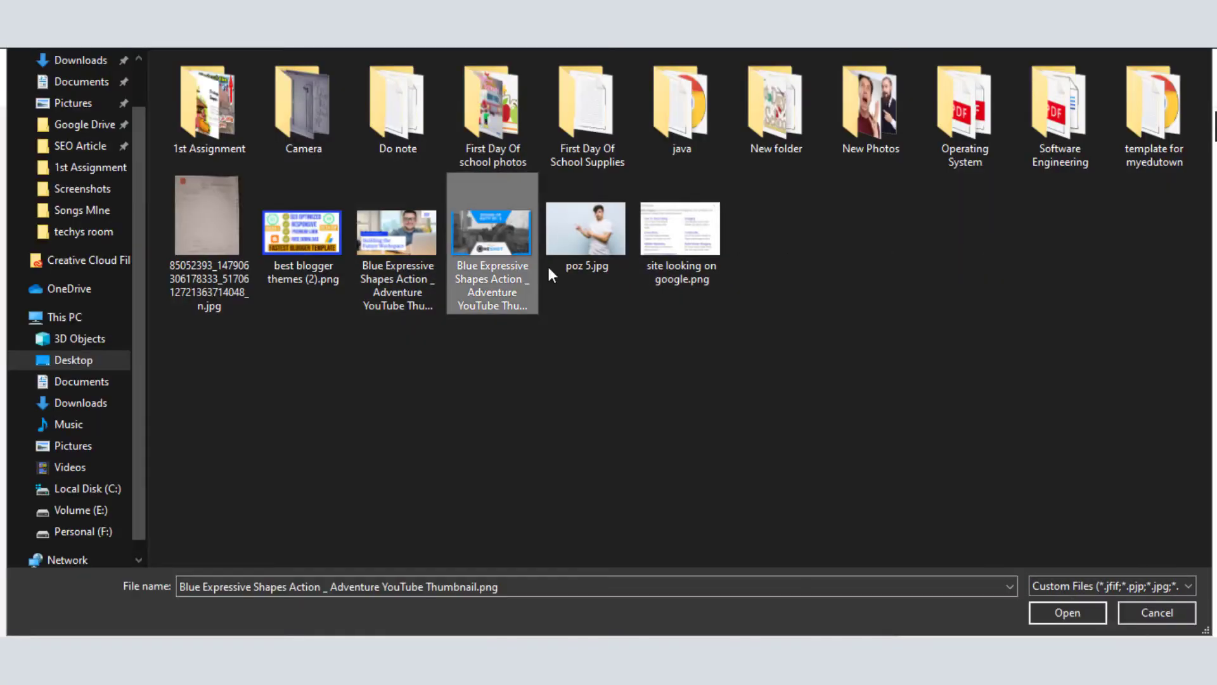
key("Return")
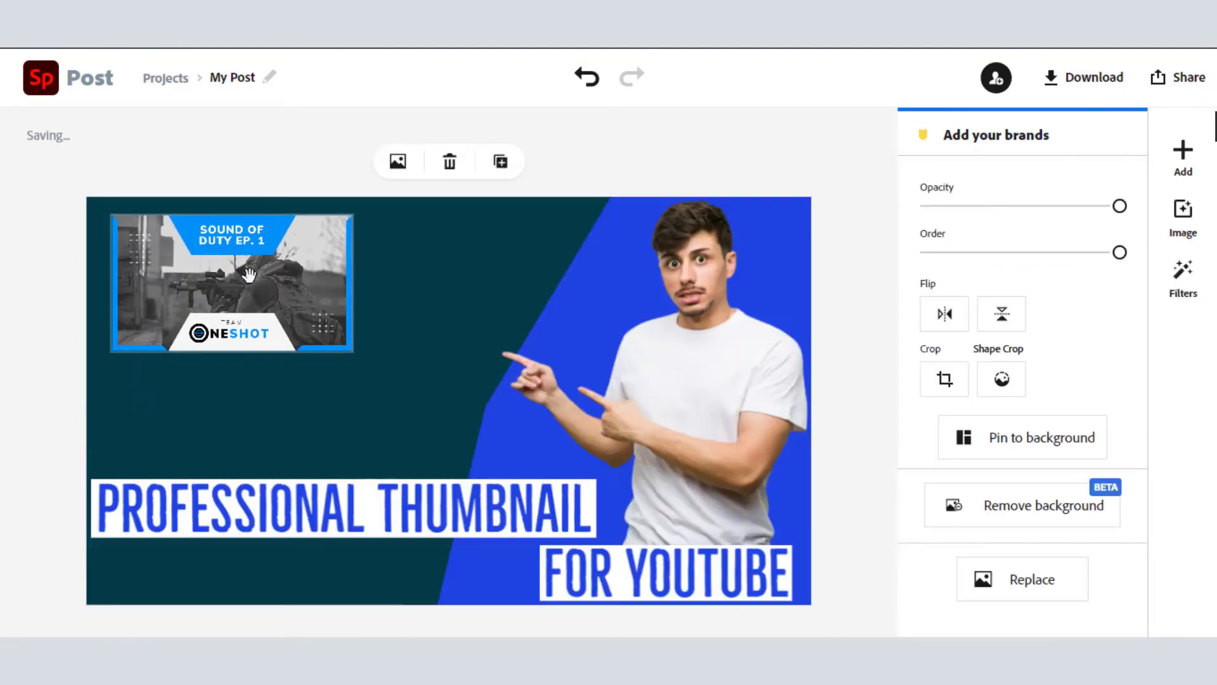
Upload the "Building the Future Workspace" thumbnail image from the Desktop folder and place it beside the "Sound of Duty" image
left_click(1183, 156)
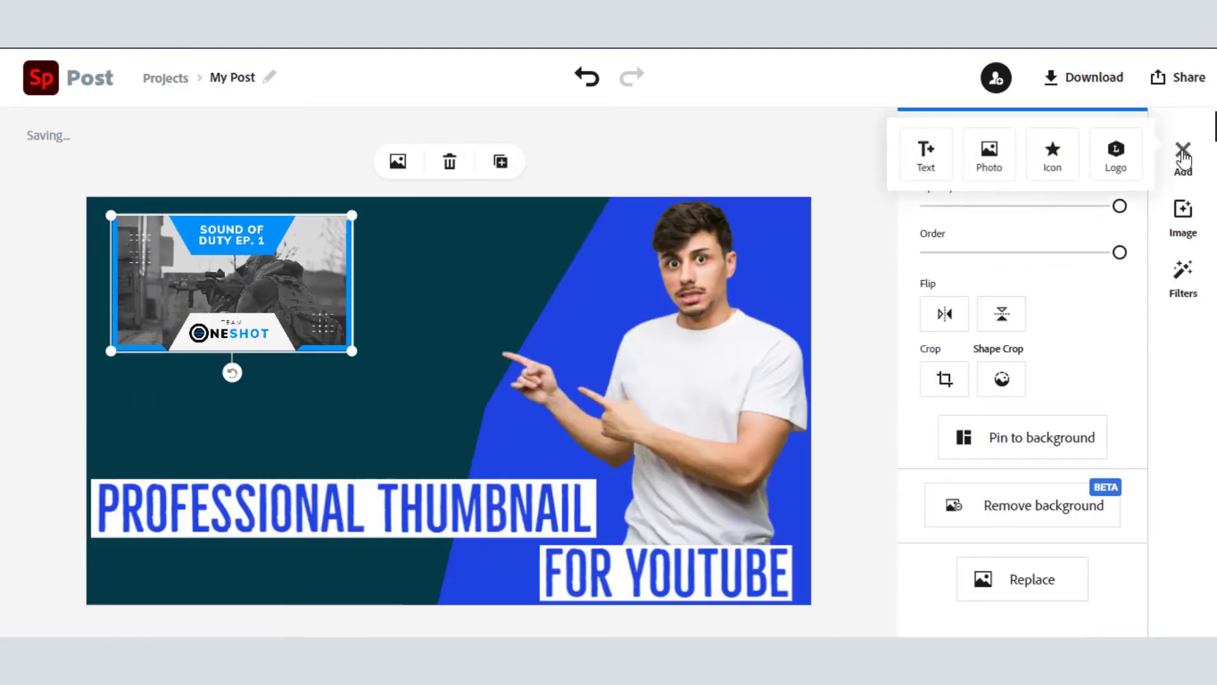
left_click(992, 168)
left_click(1006, 244)
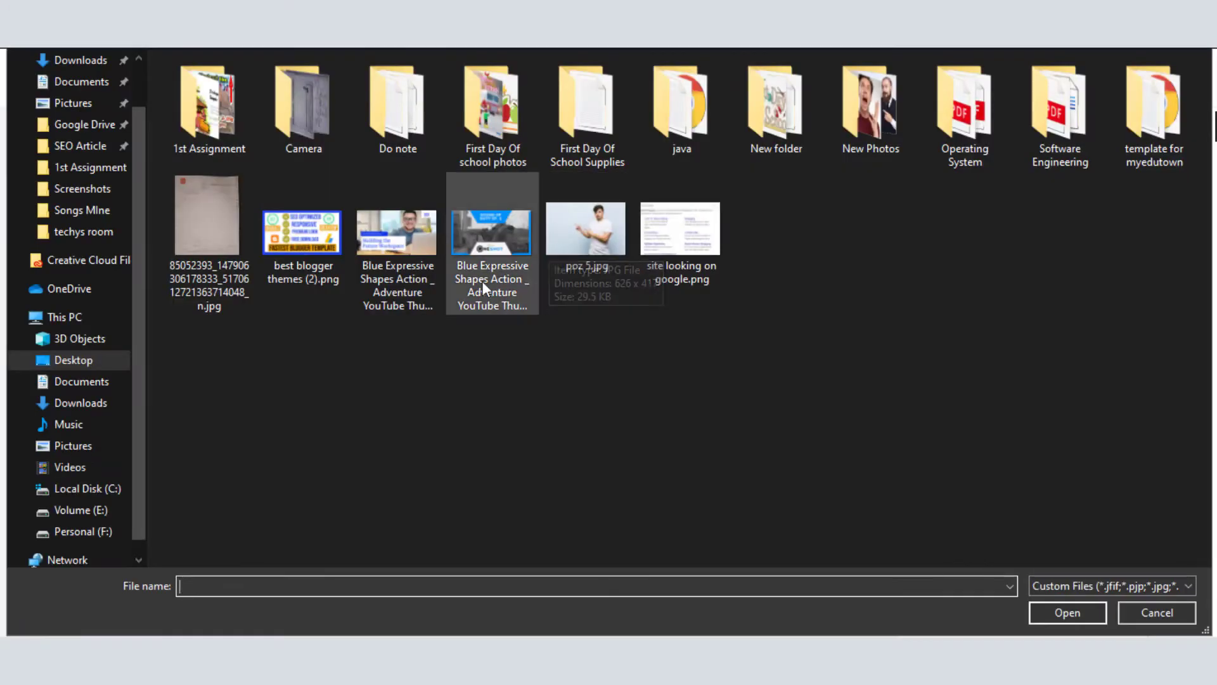
key("Return")
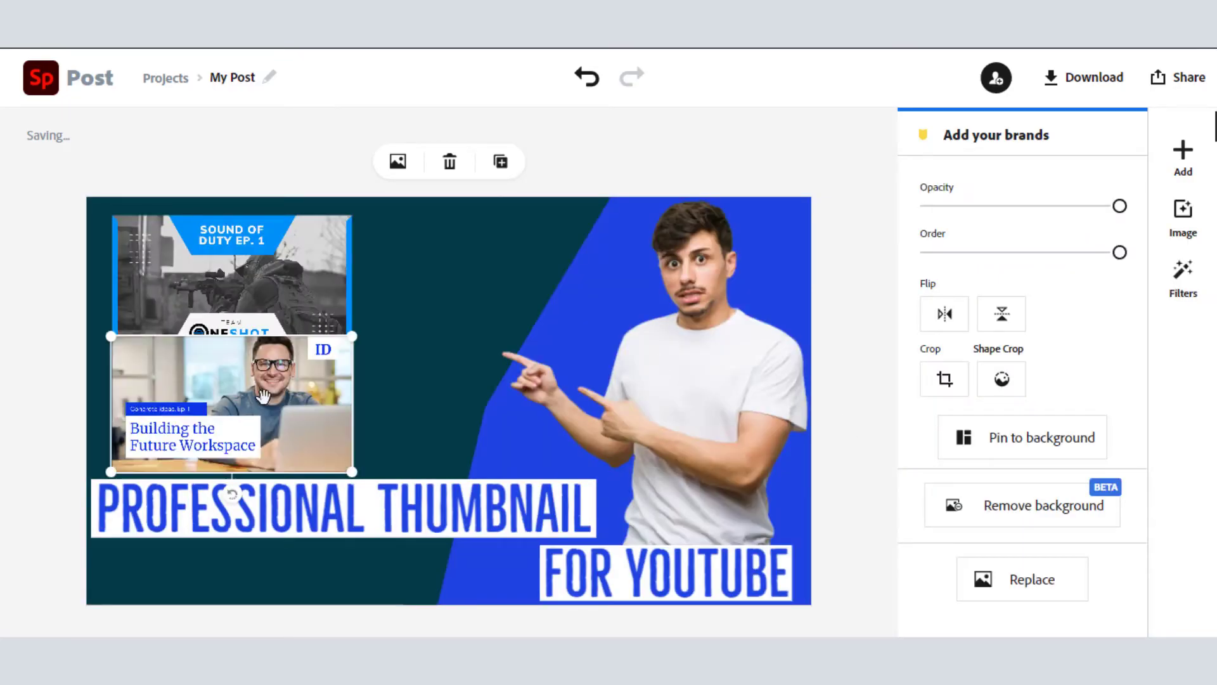
left_click_drag(240, 411, 509, 290)
Nudge both sample thumbnail images up and to the left so they sit side by side with a narrow gap along the upper edge
left_click(245, 277)
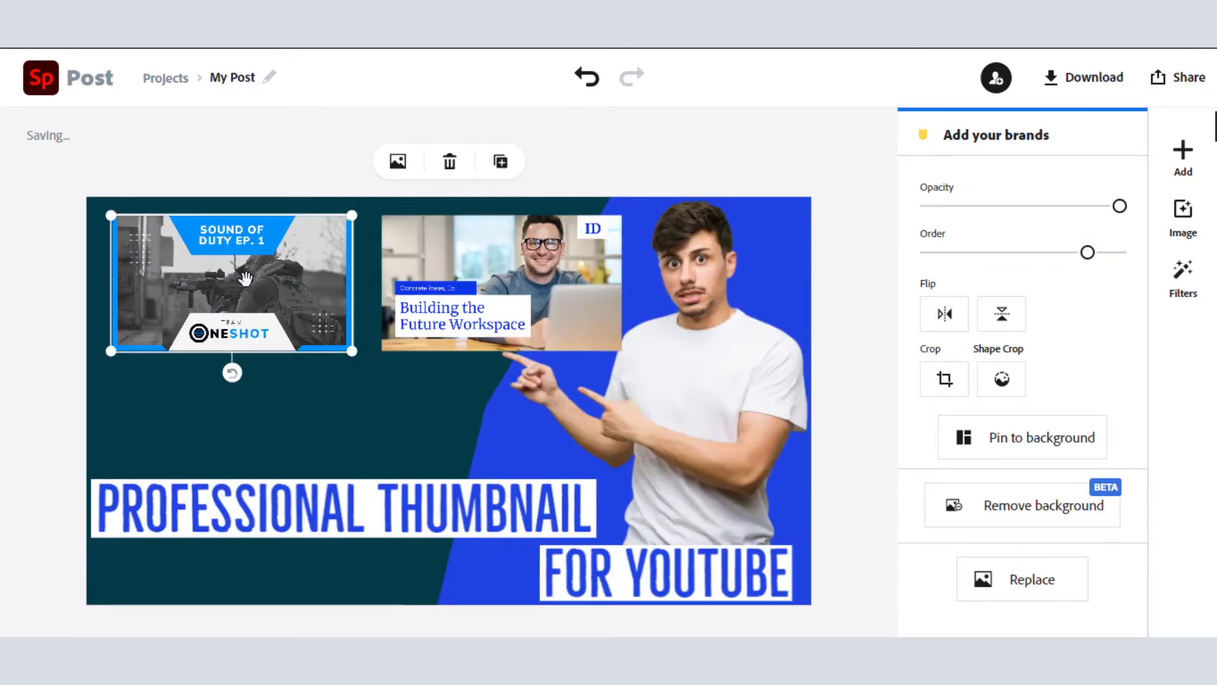
key("Left")
left_click_drag(426, 277, 421, 271)
left_click_drag(260, 285, 259, 280)
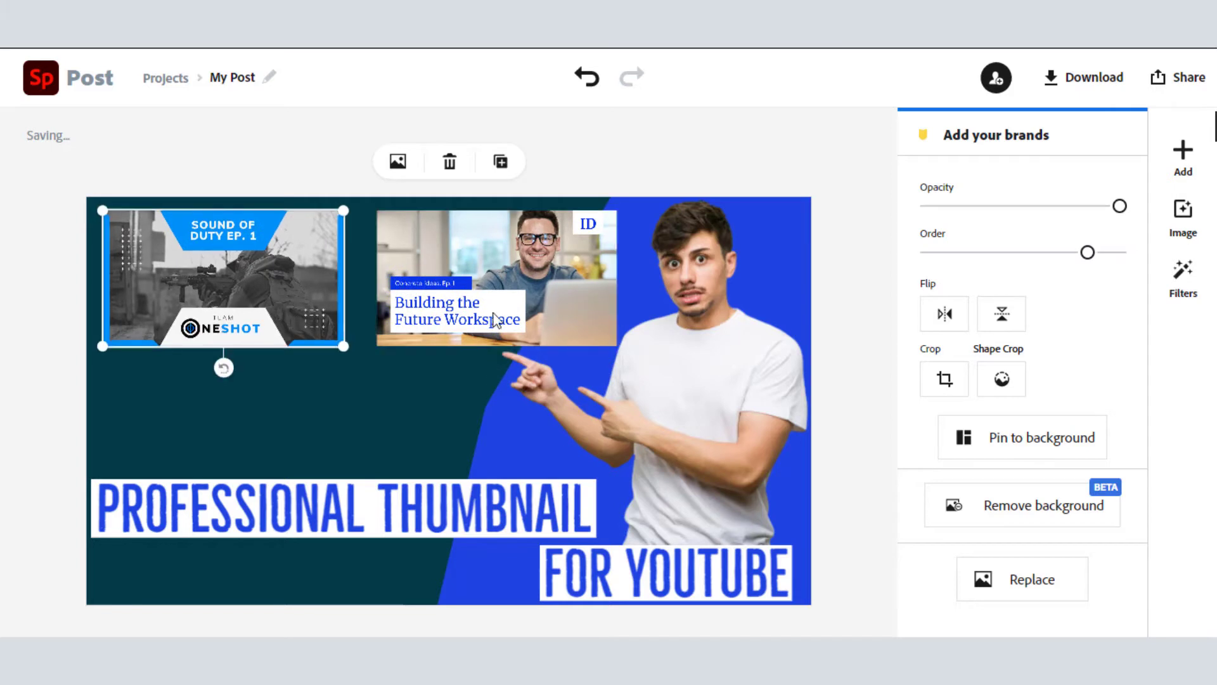
left_click_drag(511, 334, 510, 332)
left_click_drag(566, 272, 552, 273)
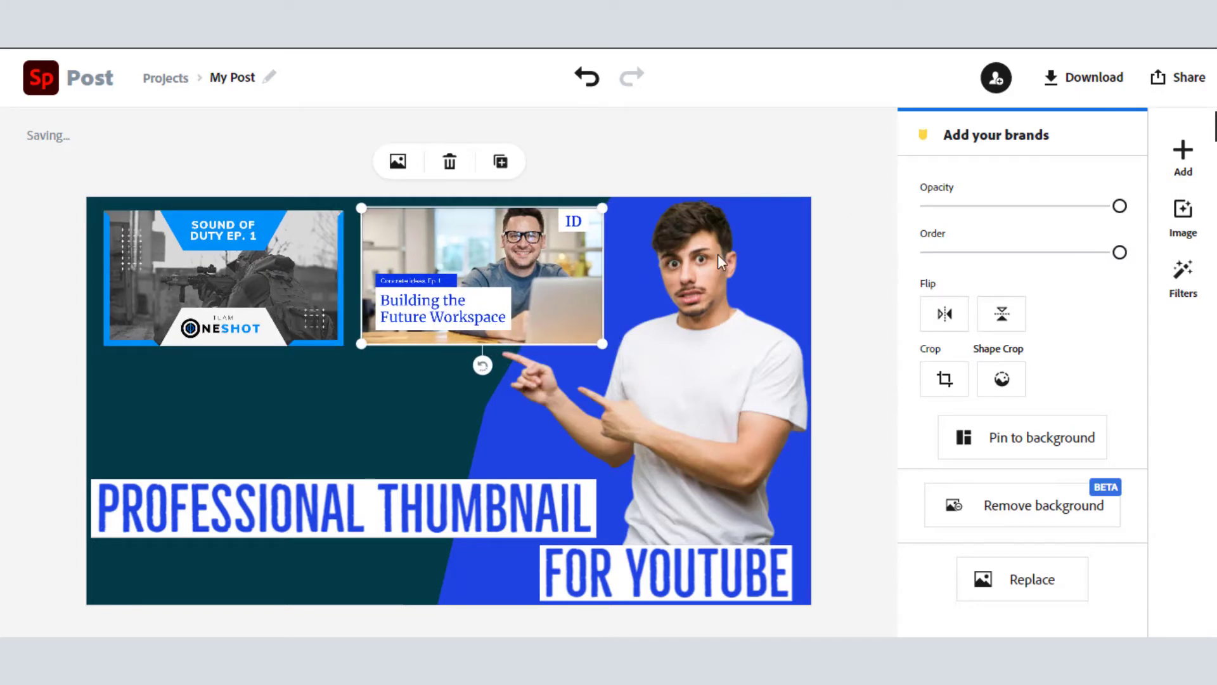
left_click(647, 322)
left_click(238, 306)
left_click_drag(238, 305, 233, 305)
left_click_drag(450, 288, 444, 288)
left_click(732, 158)
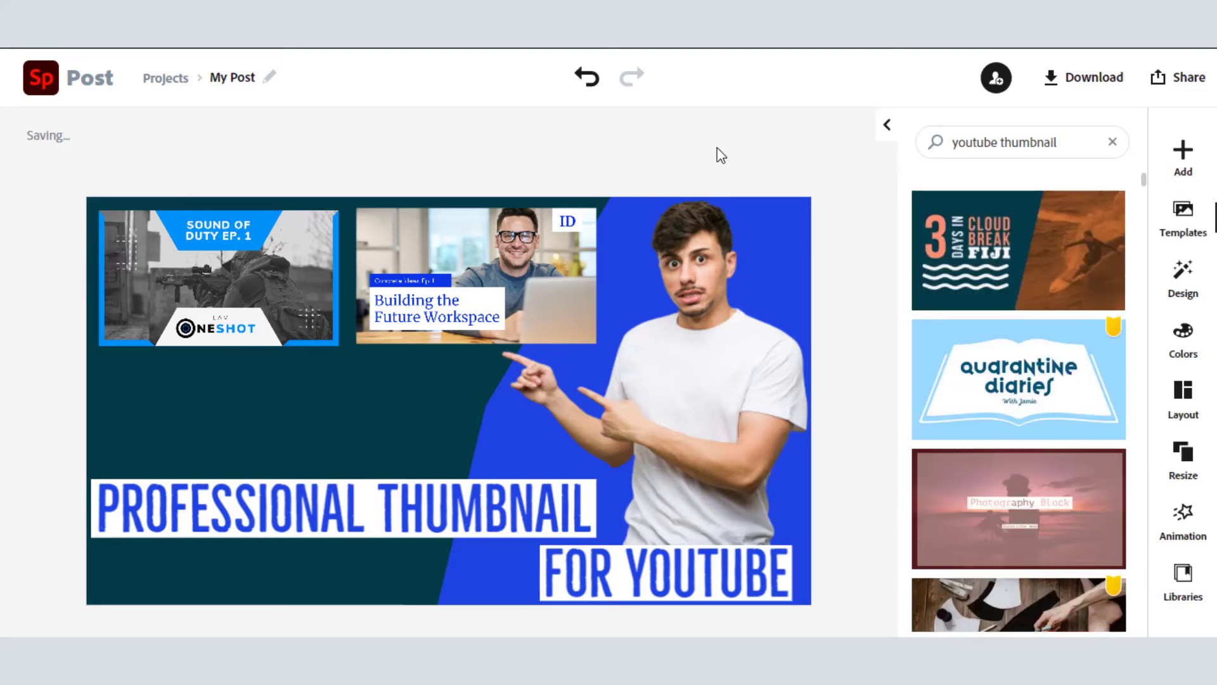
Add the text "Boost Your Views" and lay it out on one line between the sample images and the title
left_click(944, 160)
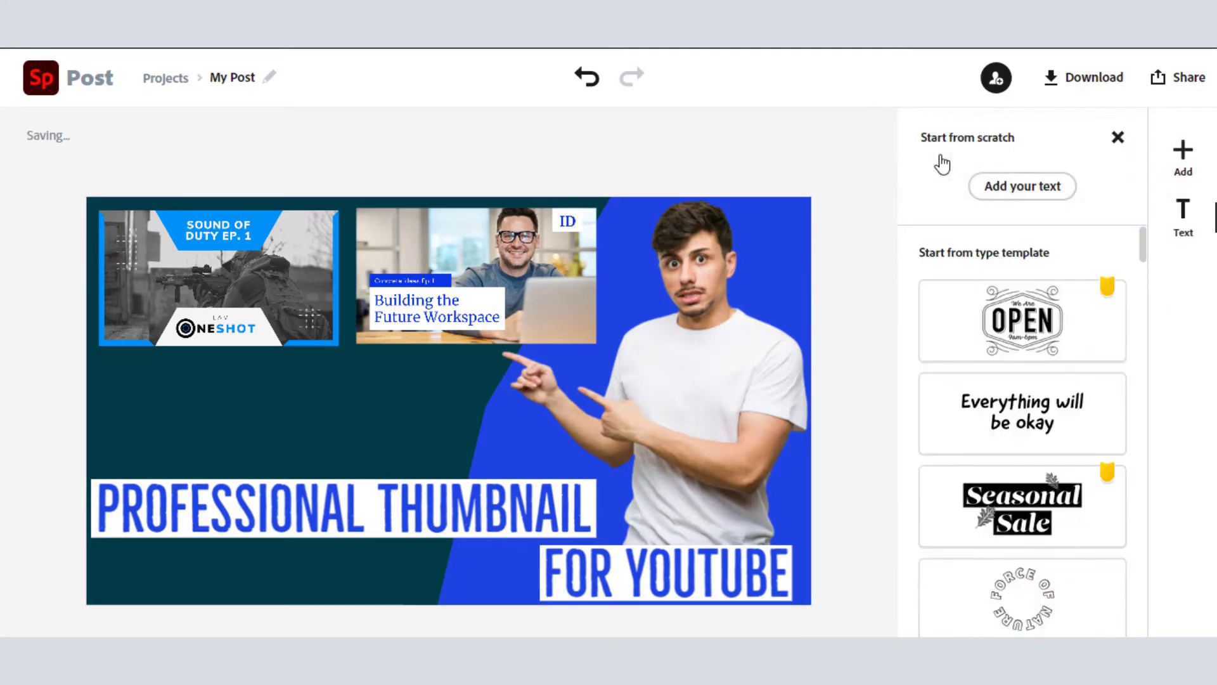
left_click(1023, 187)
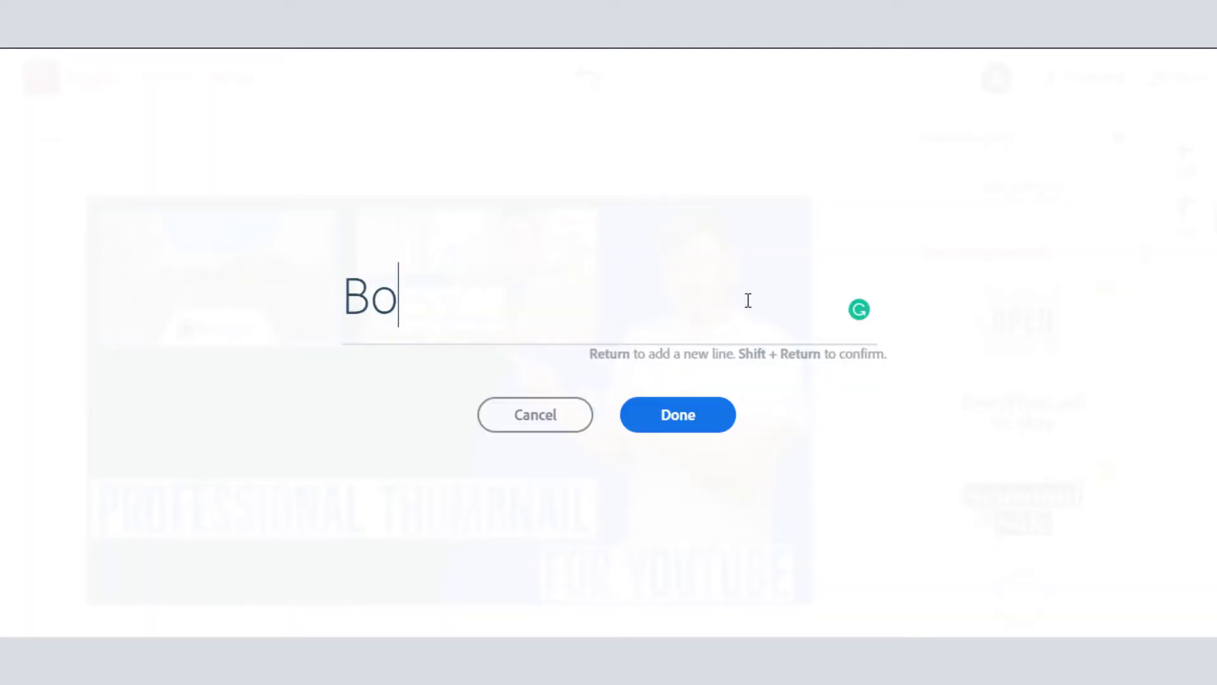
type("Boost Your Views")
left_click(711, 409)
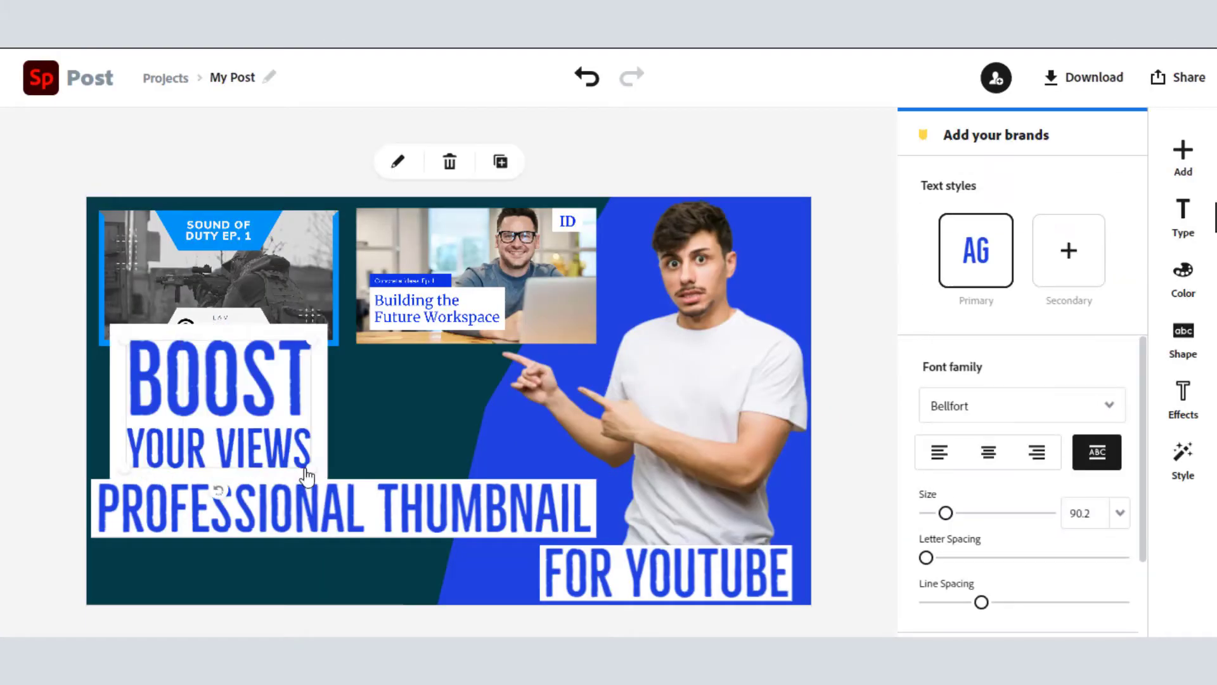
left_click_drag(170, 393, 165, 396)
mouse_move(298, 432)
left_mouse_down()
mouse_move(329, 433)
mouse_move(296, 408)
left_mouse_up()
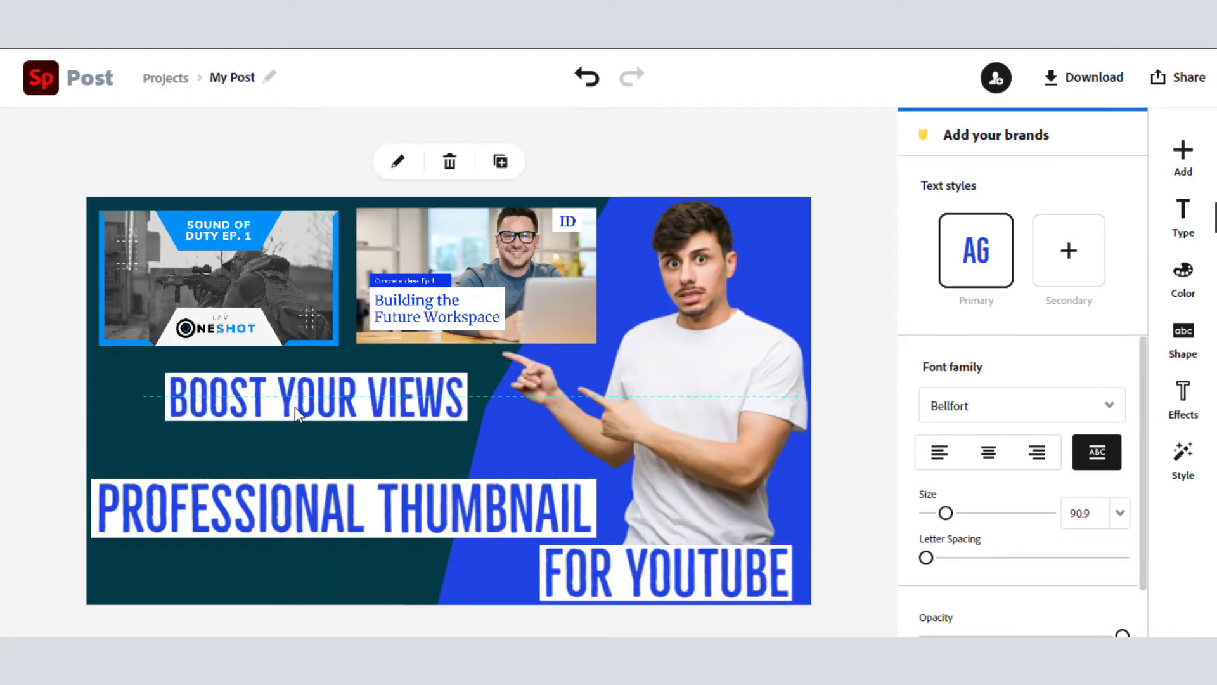
Restyle the "Boost Your Views" text with the suggested look of gold lettering between two white bars
left_click(1183, 470)
left_click_drag(1071, 438, 1083, 463)
left_click_drag(356, 400, 338, 407)
Enlarge "Professional Thumbnail" to nearly the full design width and move "For Youtube" directly under "Boost Your Views"
left_click(580, 520)
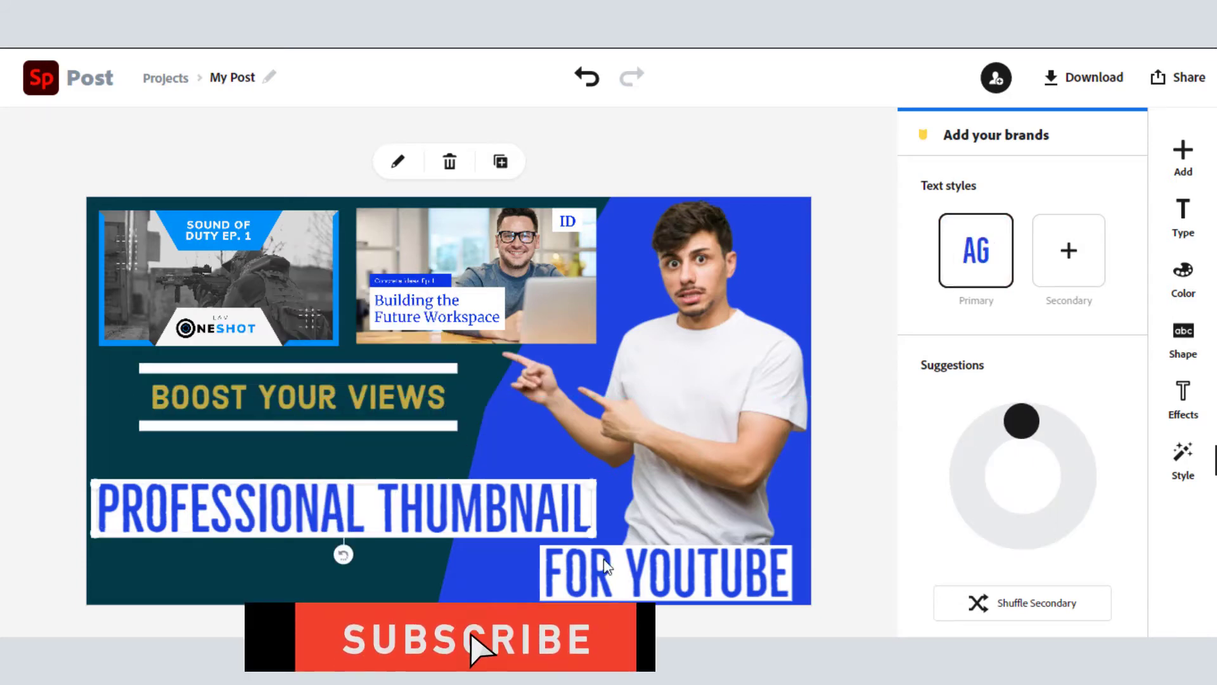
left_click_drag(606, 564, 348, 562)
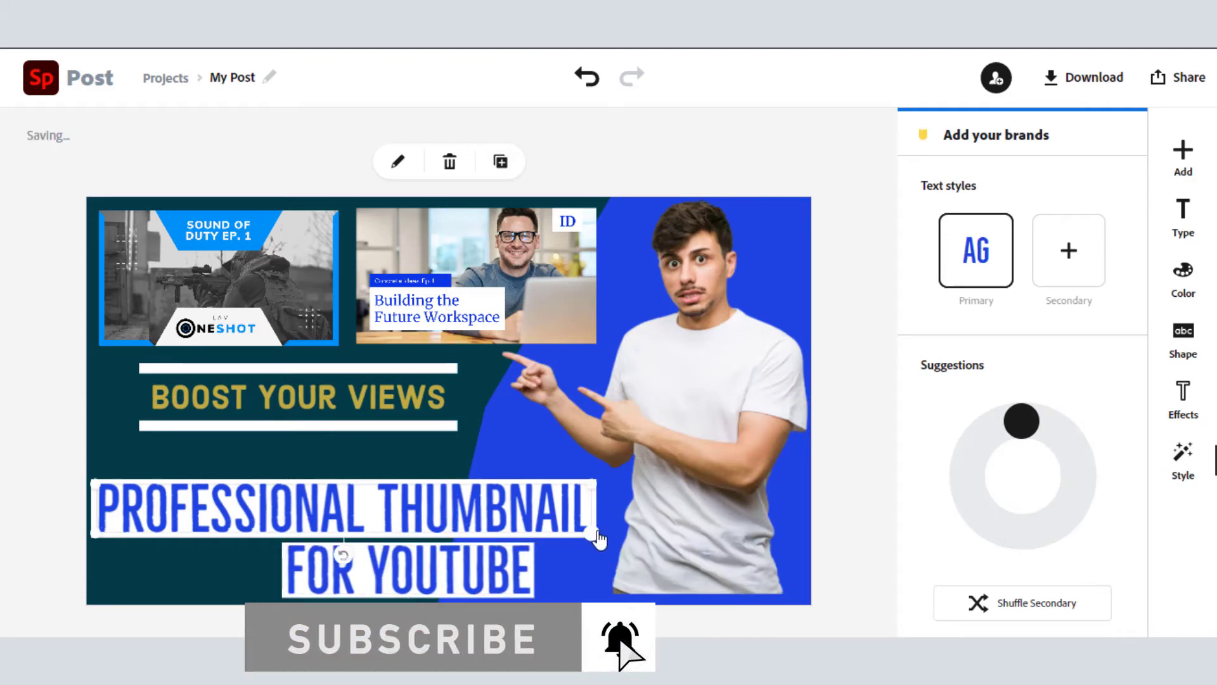
left_click_drag(596, 537, 797, 552)
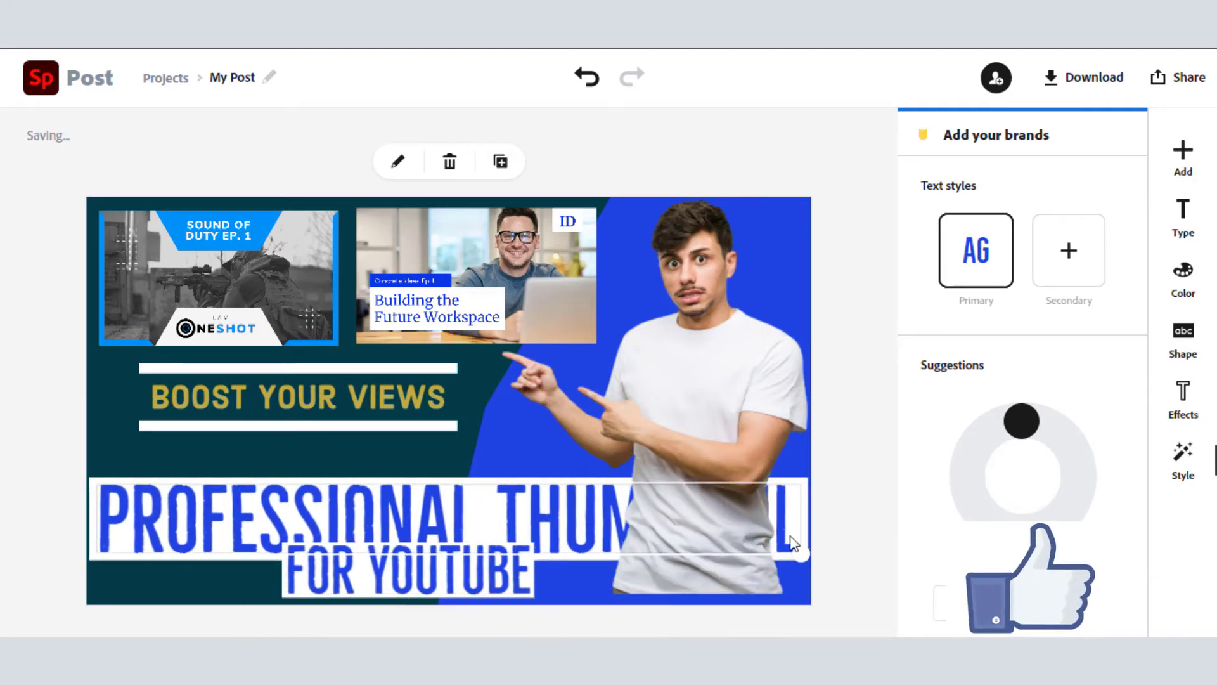
left_click_drag(437, 570, 328, 481)
mouse_move(624, 522)
left_mouse_down()
mouse_move(623, 535)
mouse_move(622, 523)
left_mouse_up()
left_click_drag(435, 514, 435, 526)
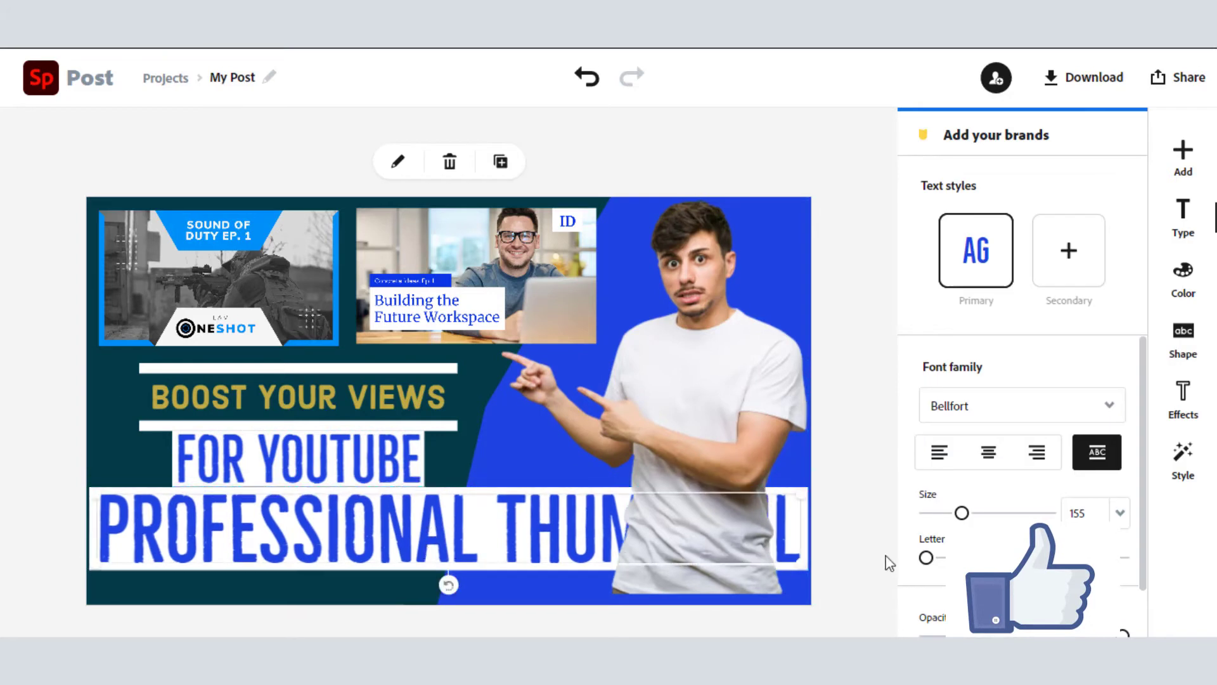
Bring "Professional Thumbnail" in front of the man photo, lower it to the bottom edge and shift the photo down behind it
scroll(951, 561, "down", 1)
left_click_drag(1027, 621, 1084, 621)
left_click_drag(582, 536, 580, 561)
left_click_drag(806, 593, 748, 558)
left_click(739, 500)
left_click_drag(504, 600, 495, 614)
left_click(827, 409)
Change the "For Youtube" text to "In Youtube" and center it in the gap above the "Professional Thumbnail" title
left_click(375, 462)
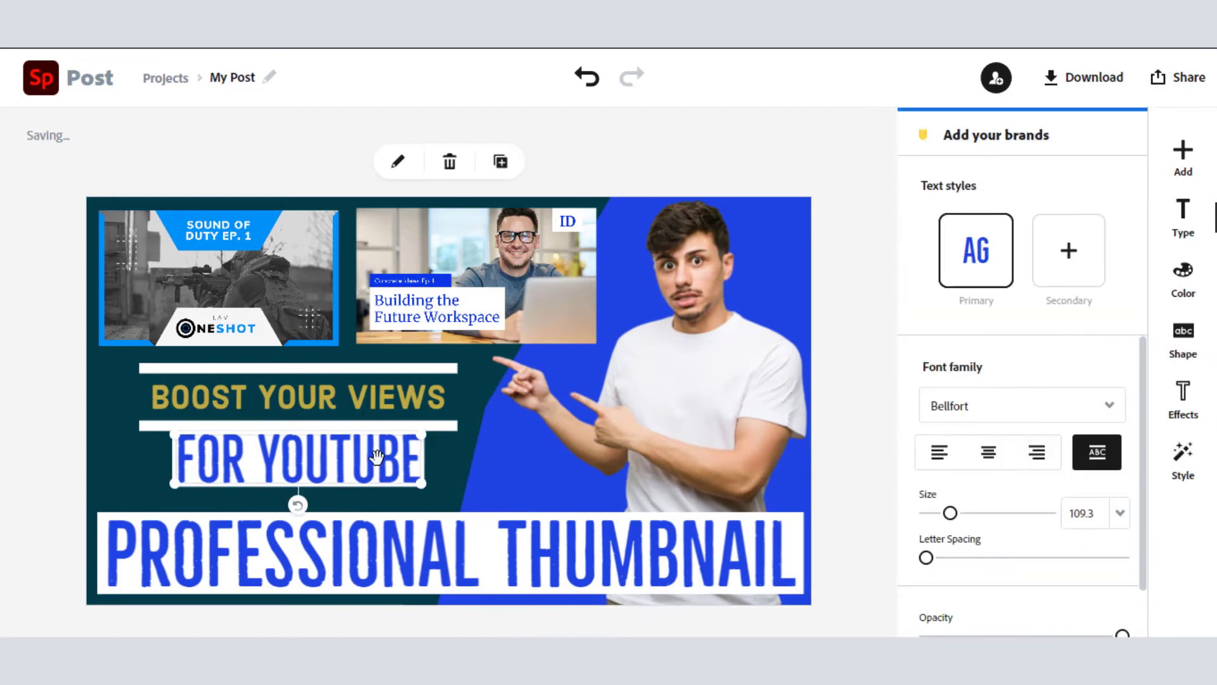
double_click(376, 462)
left_click_drag(421, 298, 329, 320)
type("In Youtube")
left_click(700, 420)
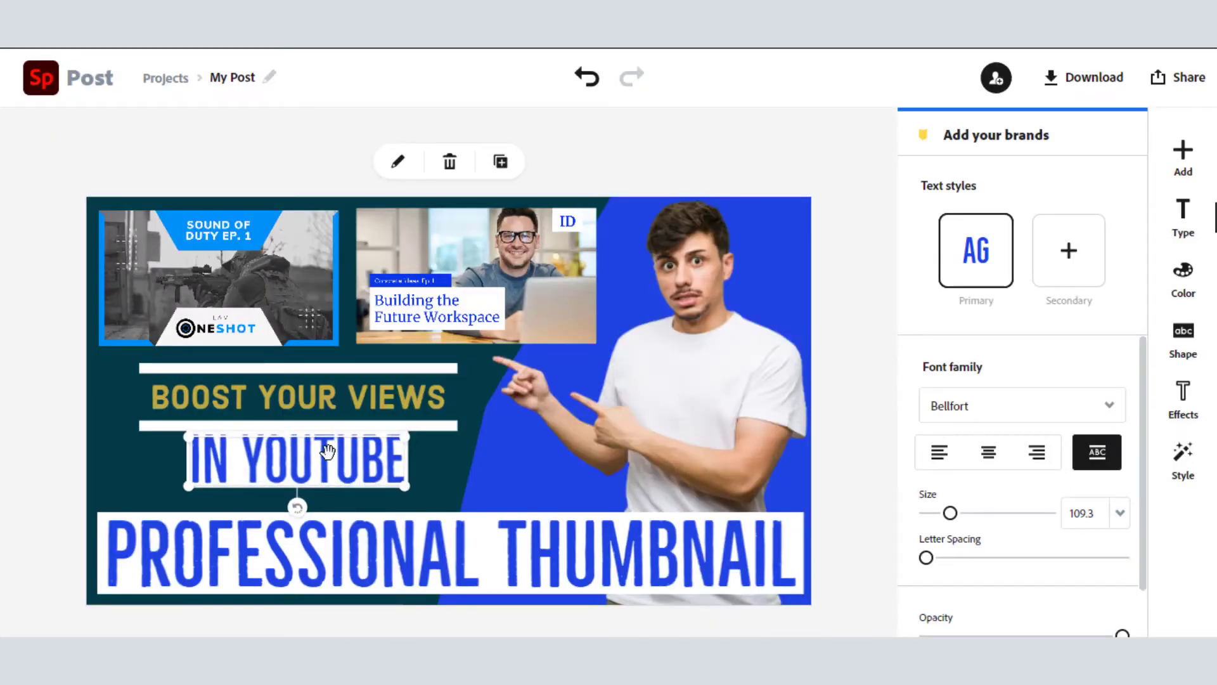
left_click(874, 271)
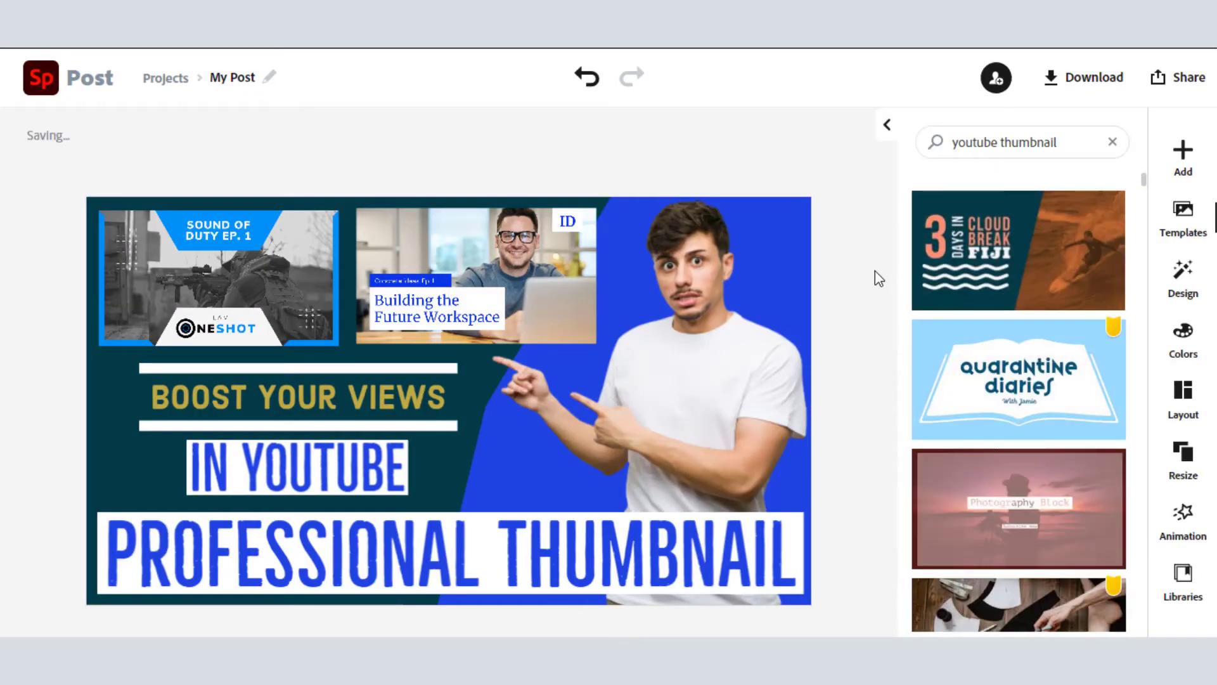
Download the finished thumbnail as a PNG with a solid color background
left_click(1056, 92)
left_click(1040, 232)
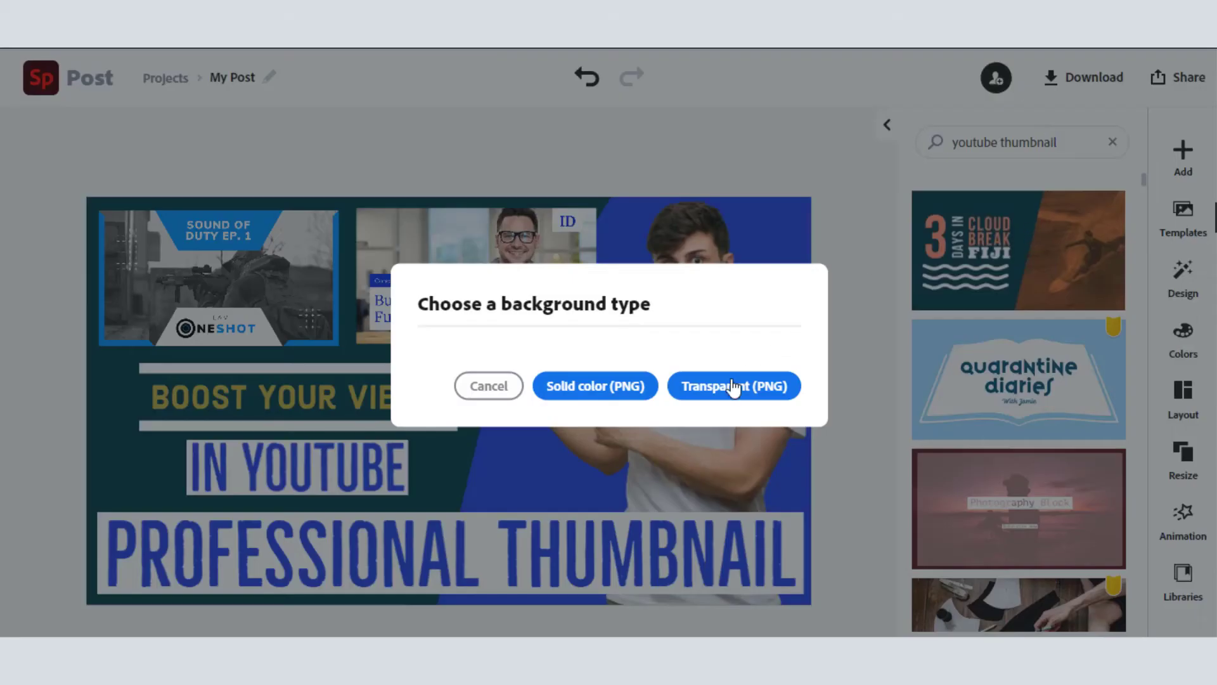
left_click(578, 399)
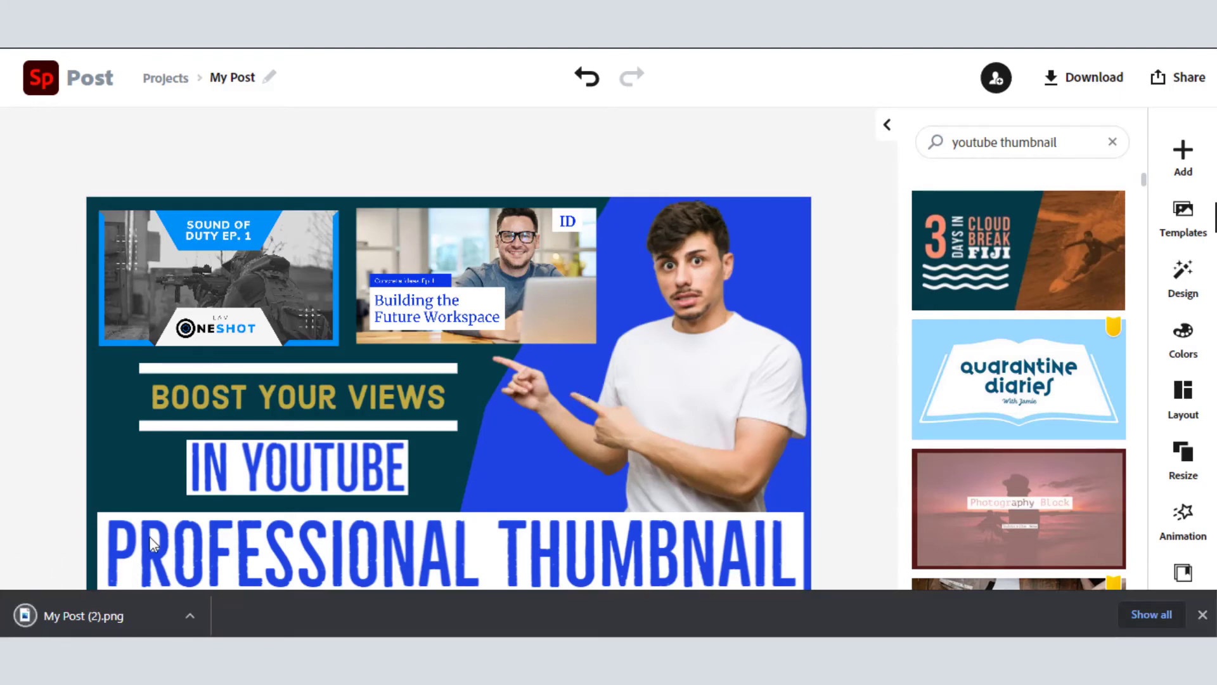
left_click(1200, 618)
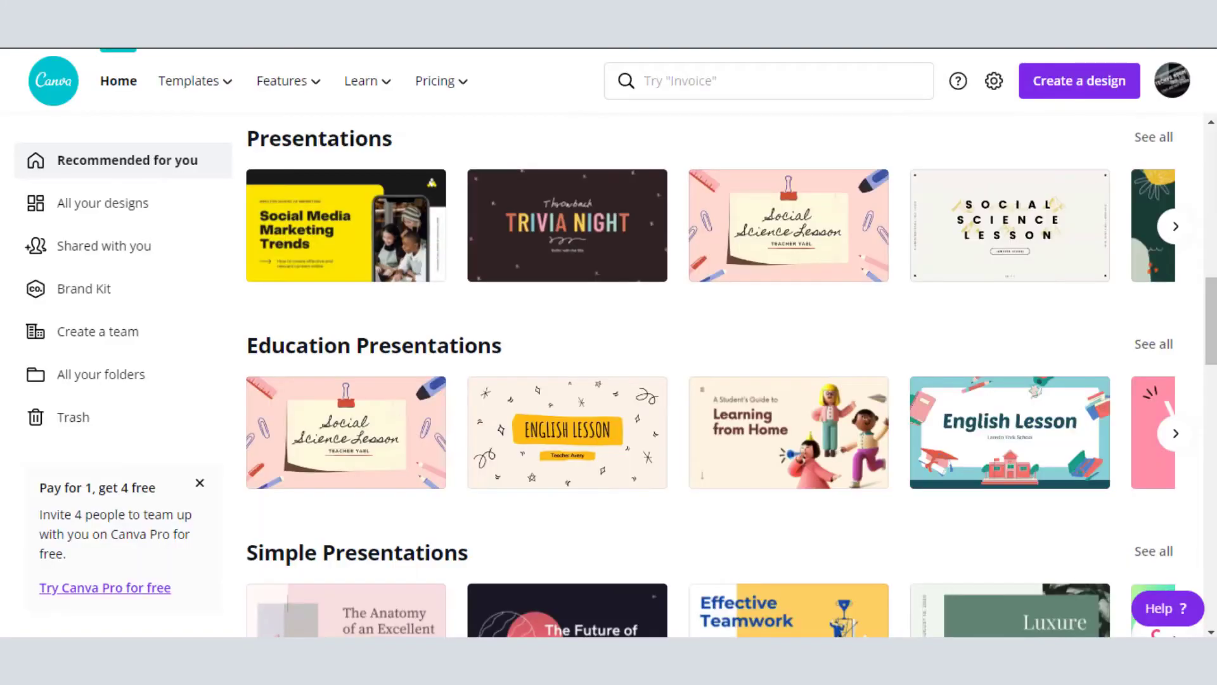
Switch to Canva, search for "youtube thumbnail" and open the YouTube Thumbnail template category
scroll(739, 265, "down", 15)
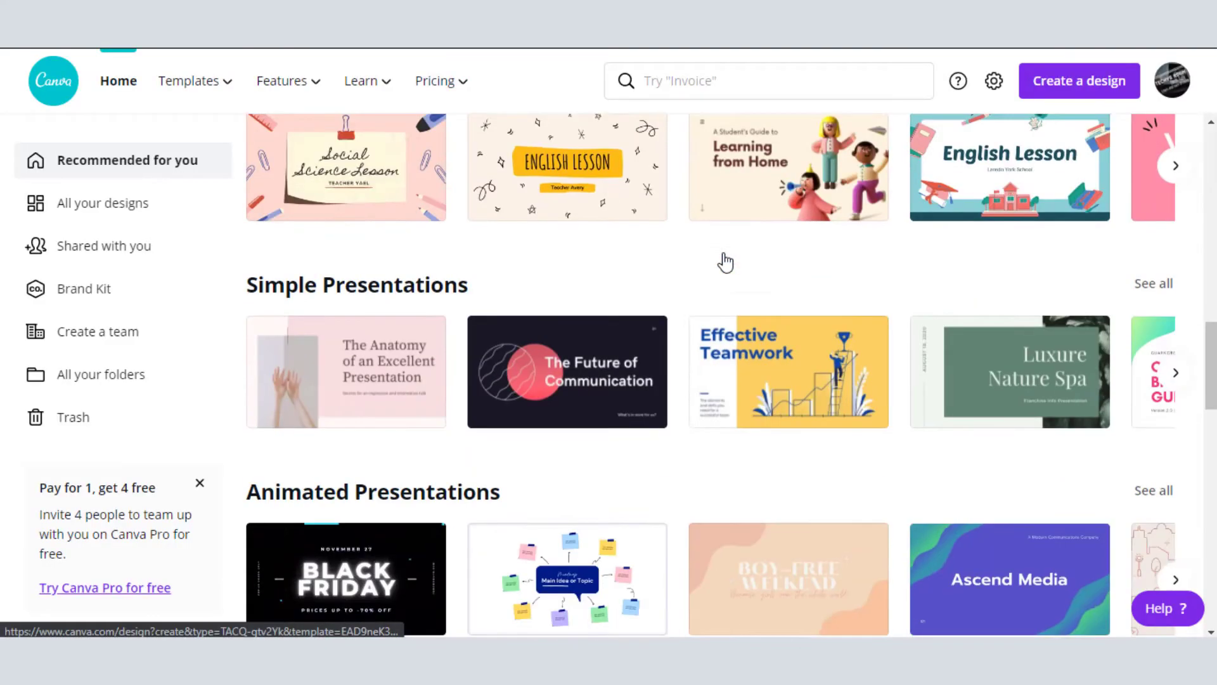
scroll(723, 259, "down", 4)
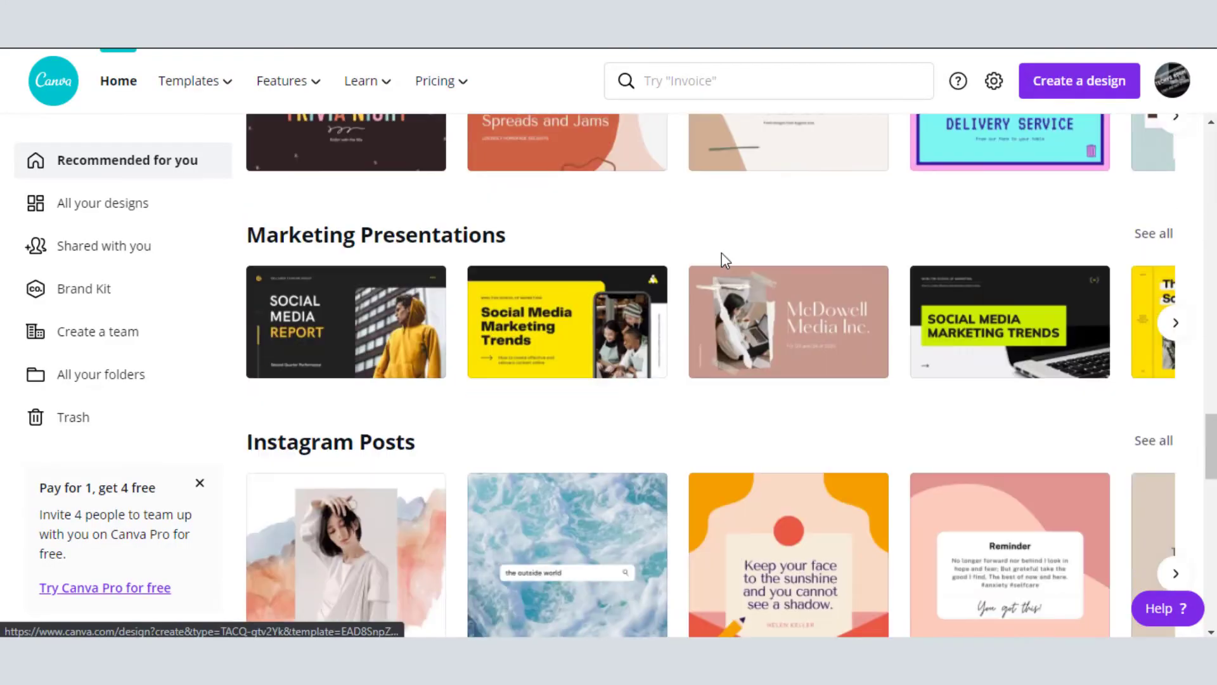
scroll(713, 256, "up", 20)
scroll(708, 255, "up", 10)
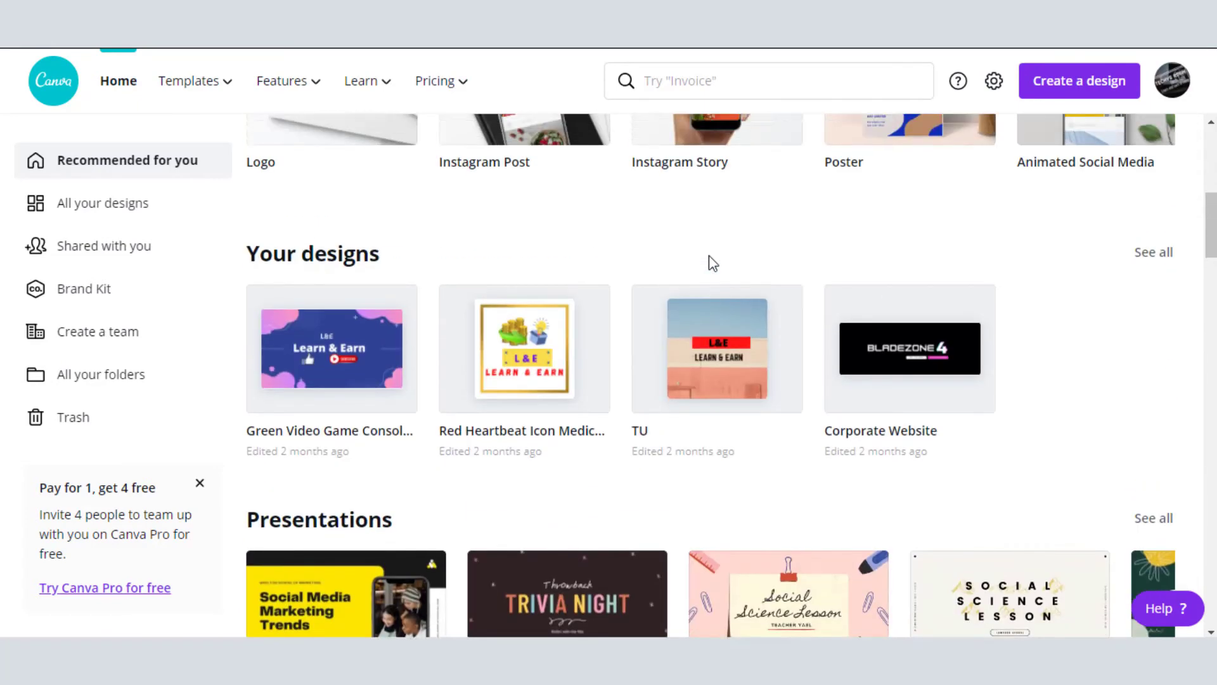
left_click(623, 139)
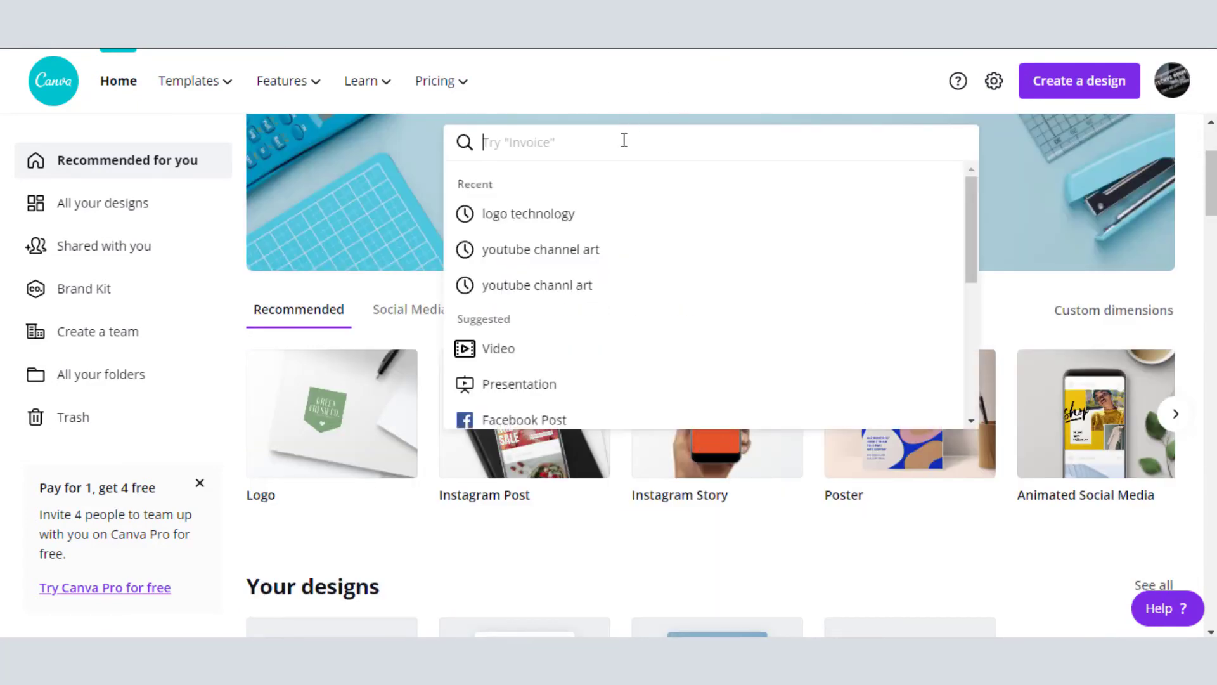
type("you")
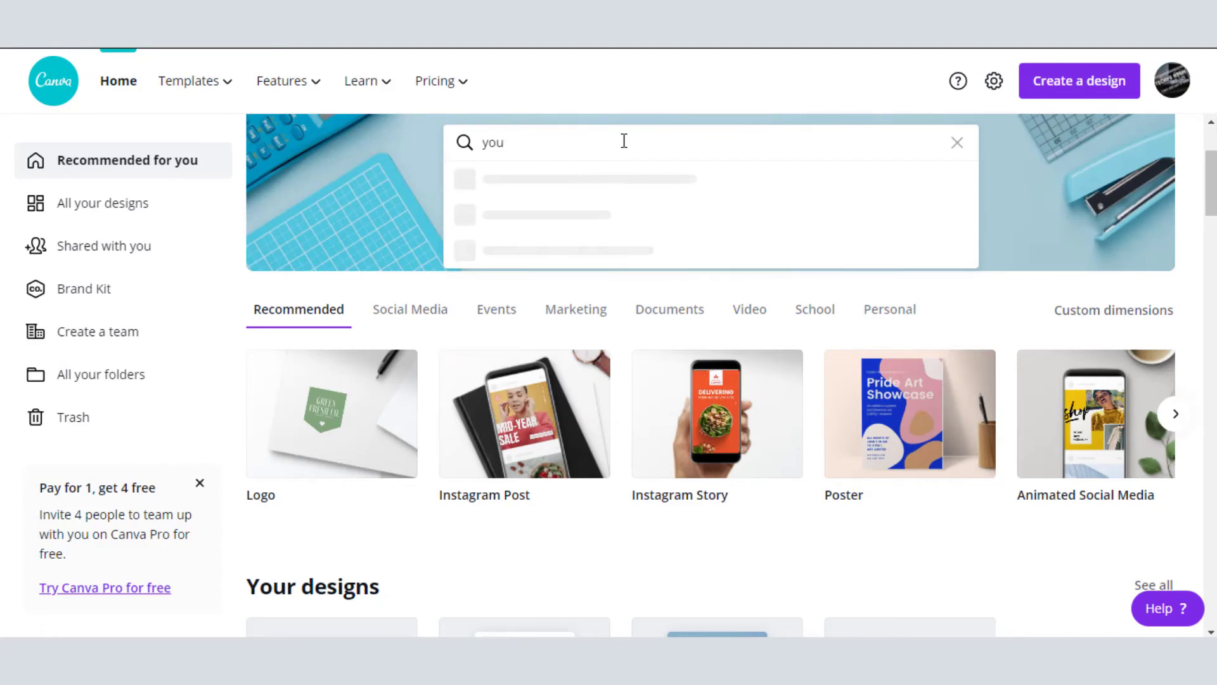
type("tube thum")
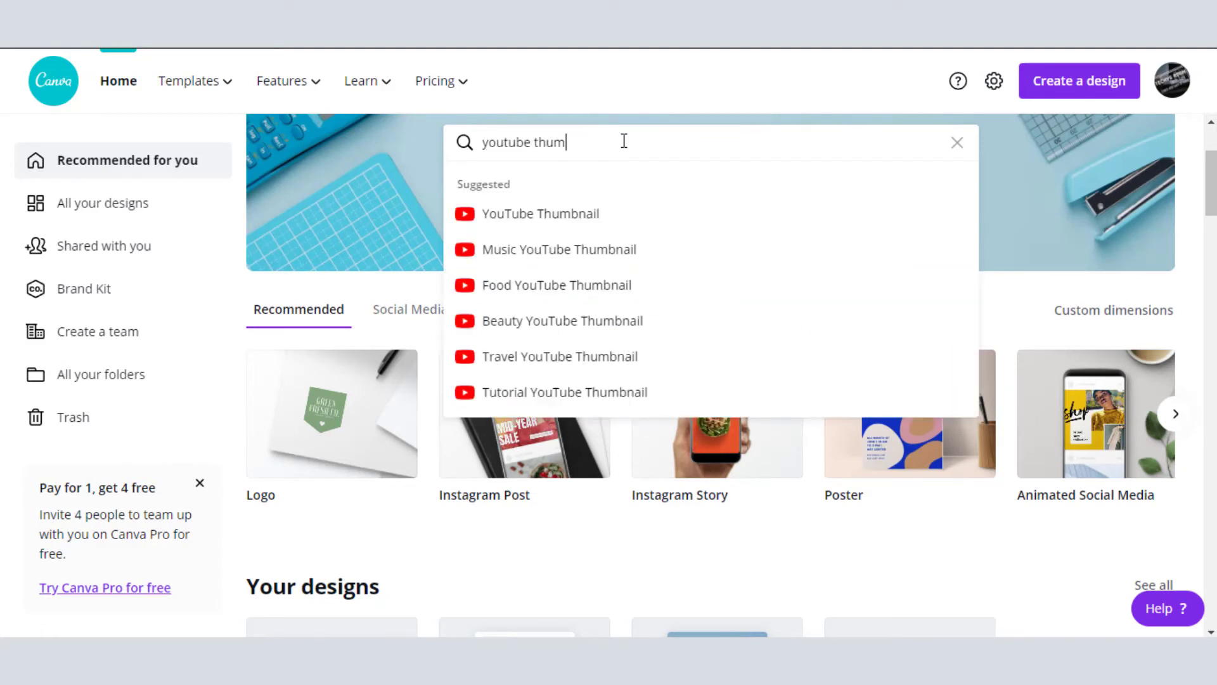
type("bnail")
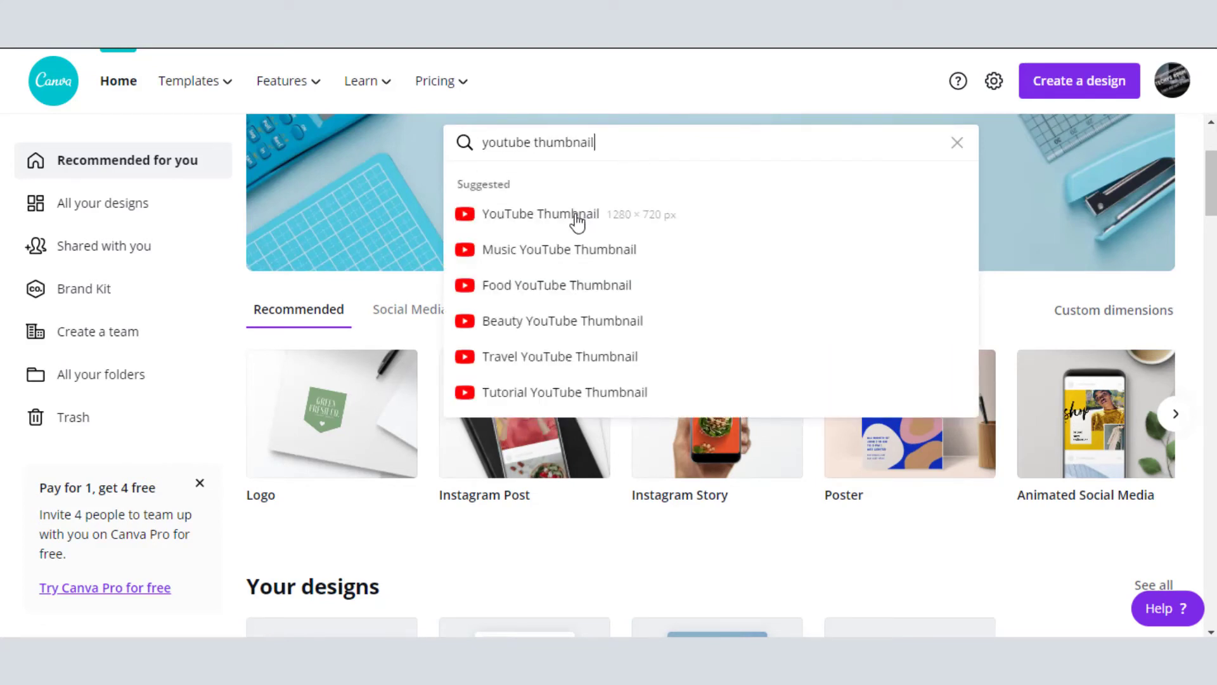
left_click(578, 218)
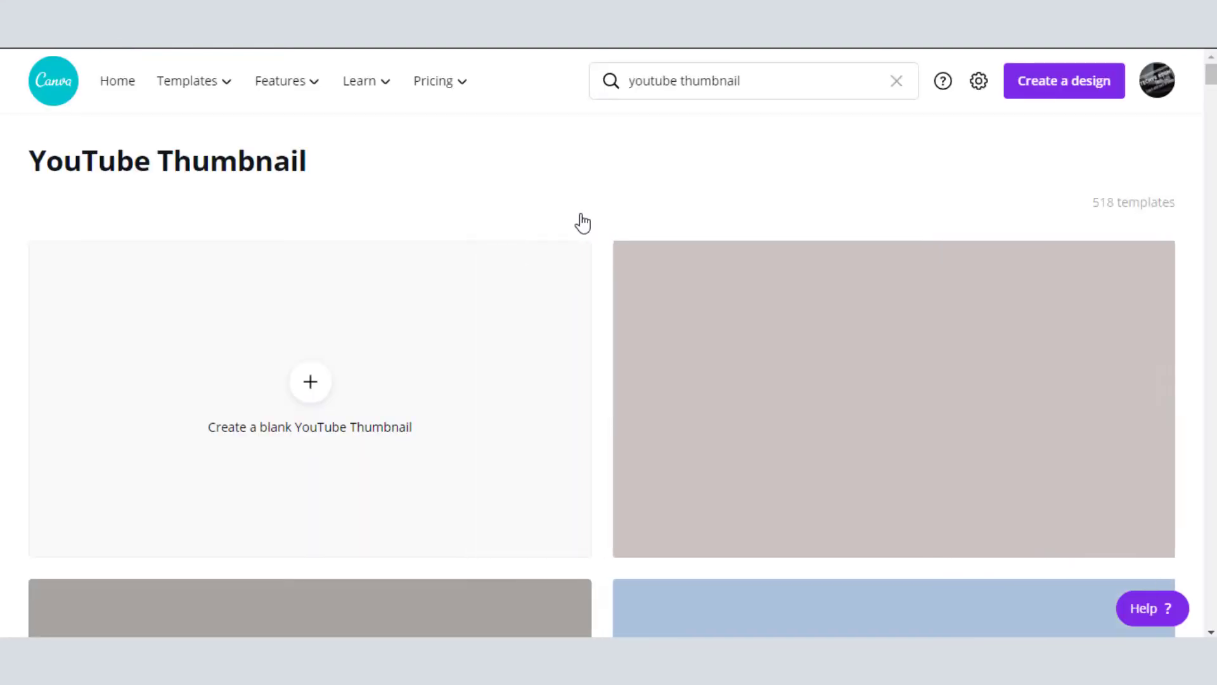
Browse the YouTube Thumbnail template gallery for design ideas
scroll(548, 187, "down", 20)
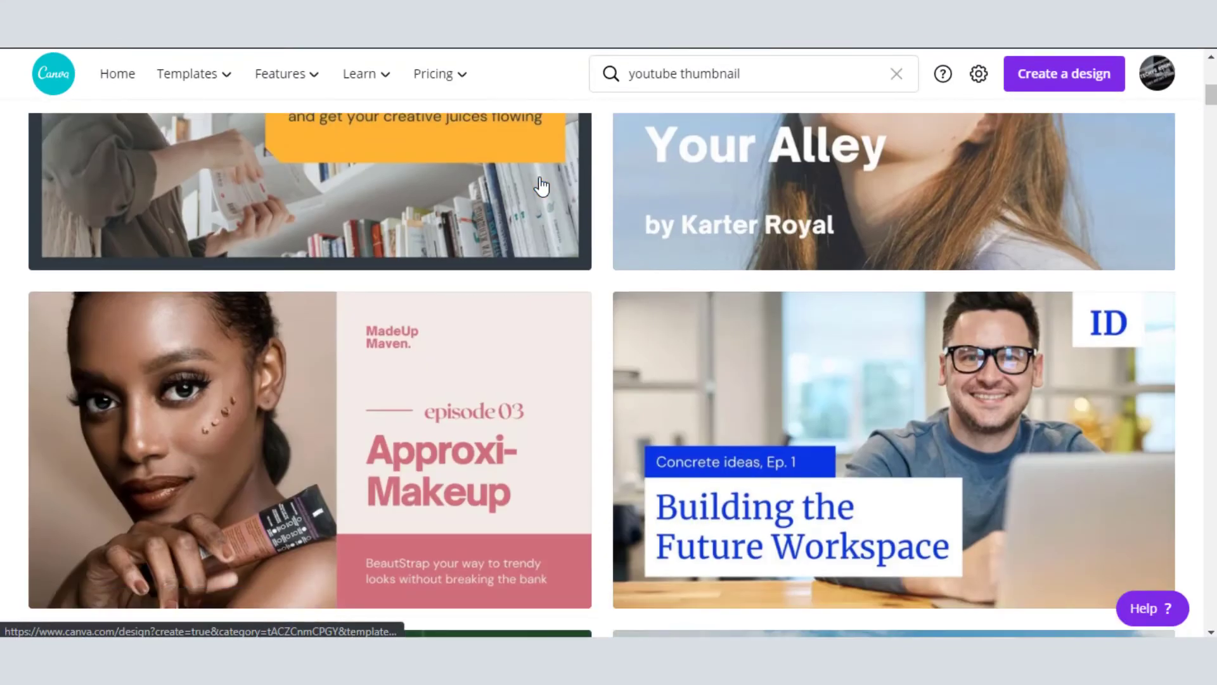
scroll(541, 186, "down", 15)
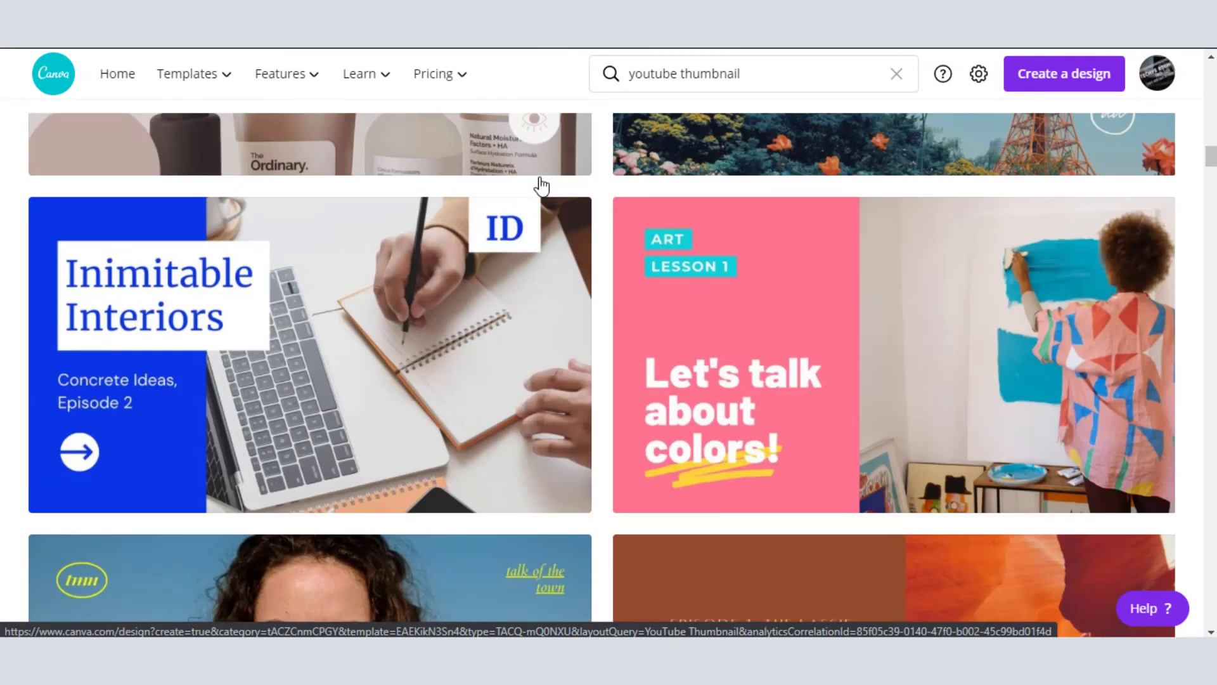
scroll(541, 186, "down", 15)
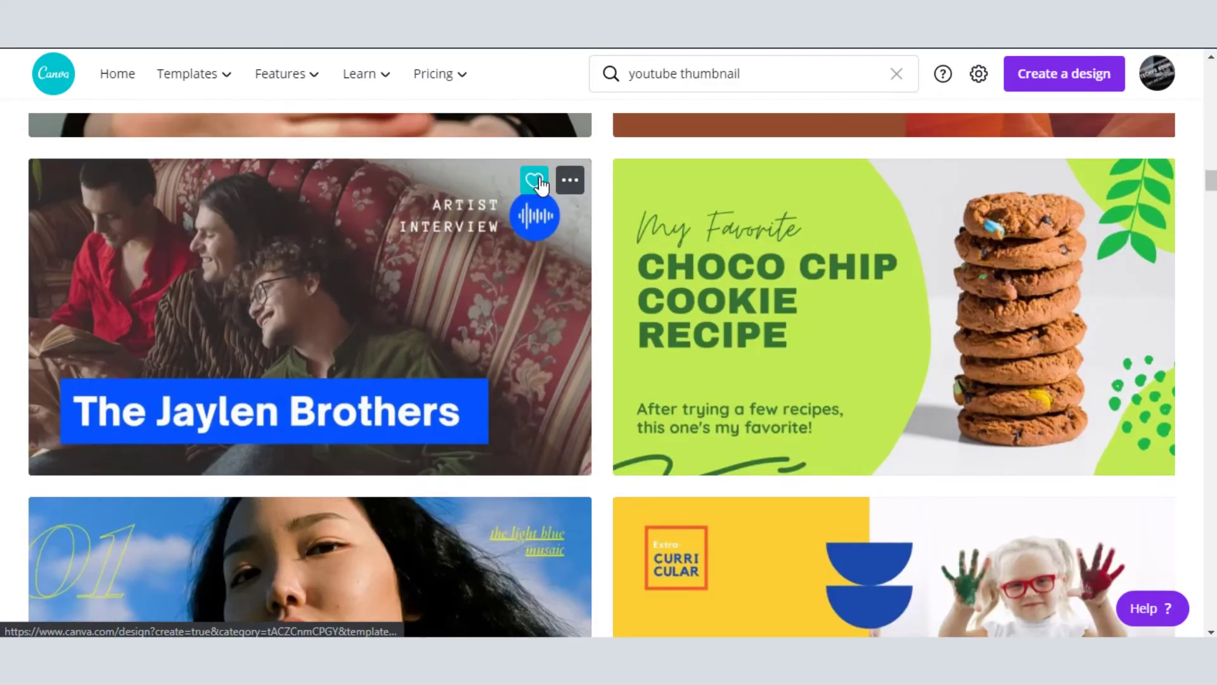
scroll(540, 185, "down", 8)
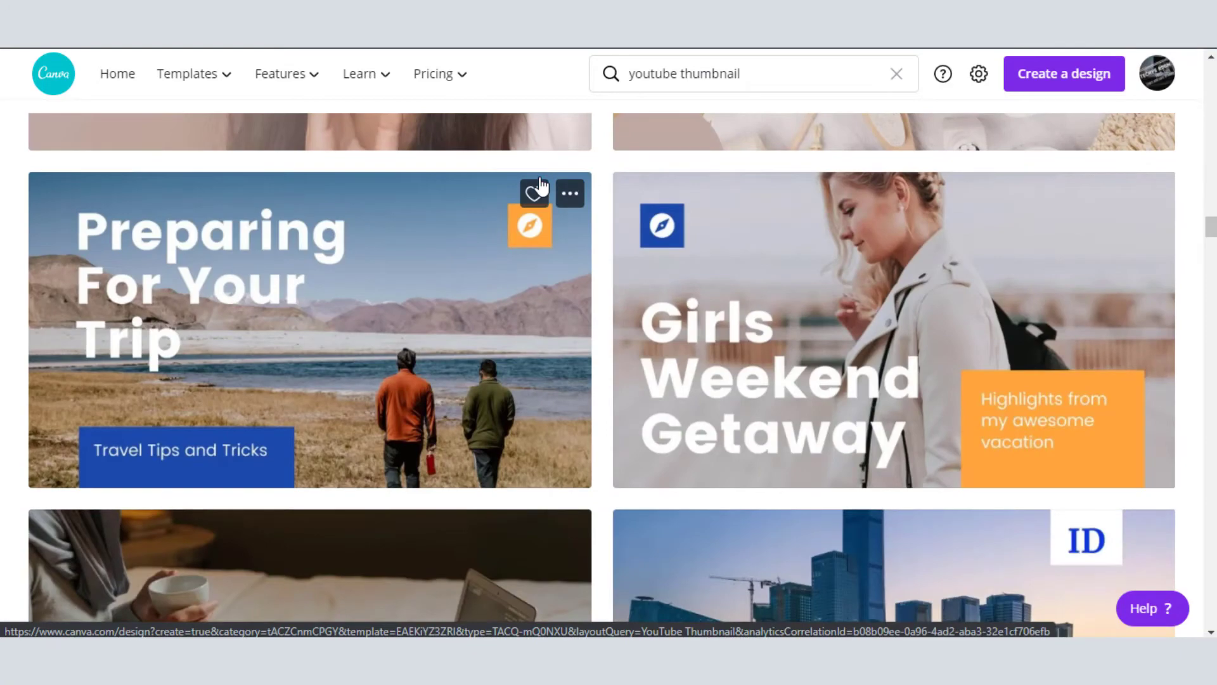
scroll(541, 185, "down", 17)
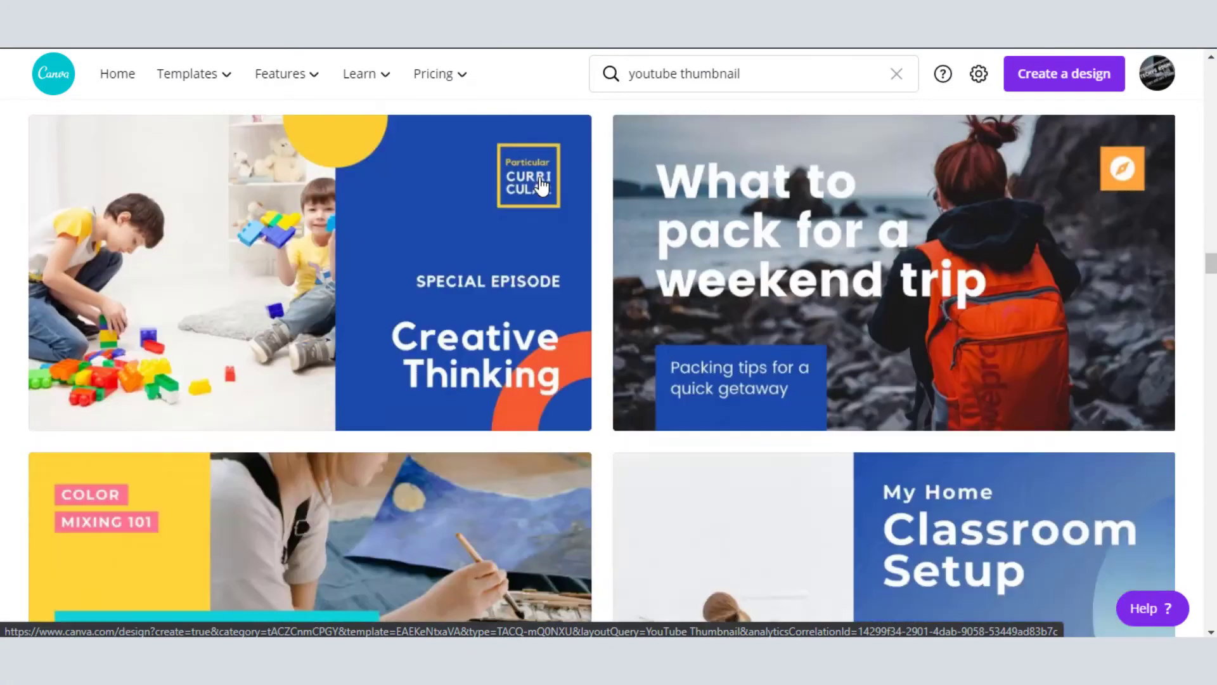
scroll(541, 186, "down", 5)
scroll(541, 186, "up", 20)
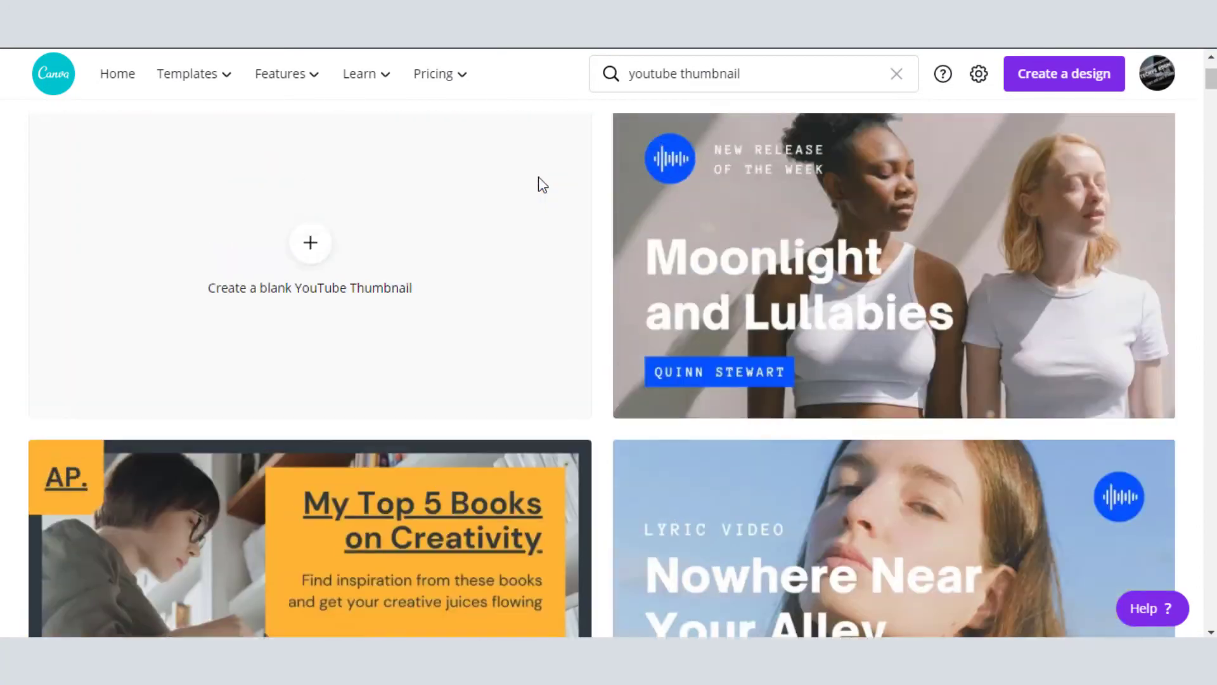
scroll(538, 185, "down", 13)
scroll(535, 184, "up", 14)
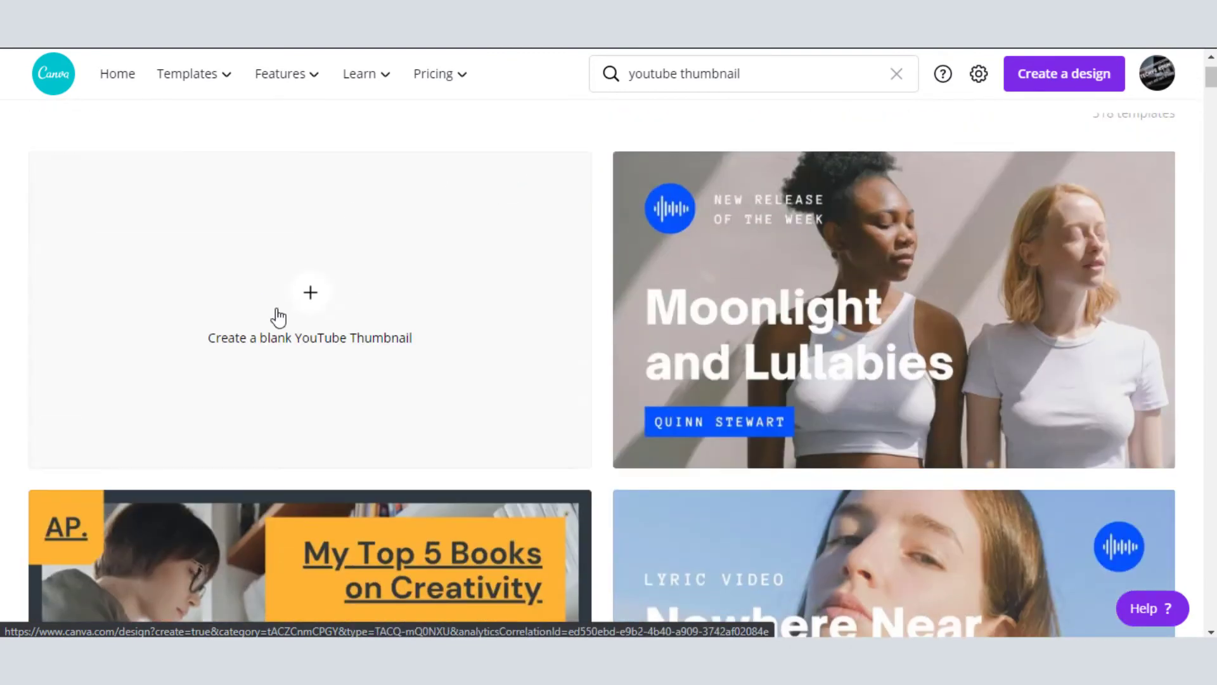
Create a blank YouTube thumbnail and apply "The Ultimate HTML Crash Course" template to it
left_click(279, 317)
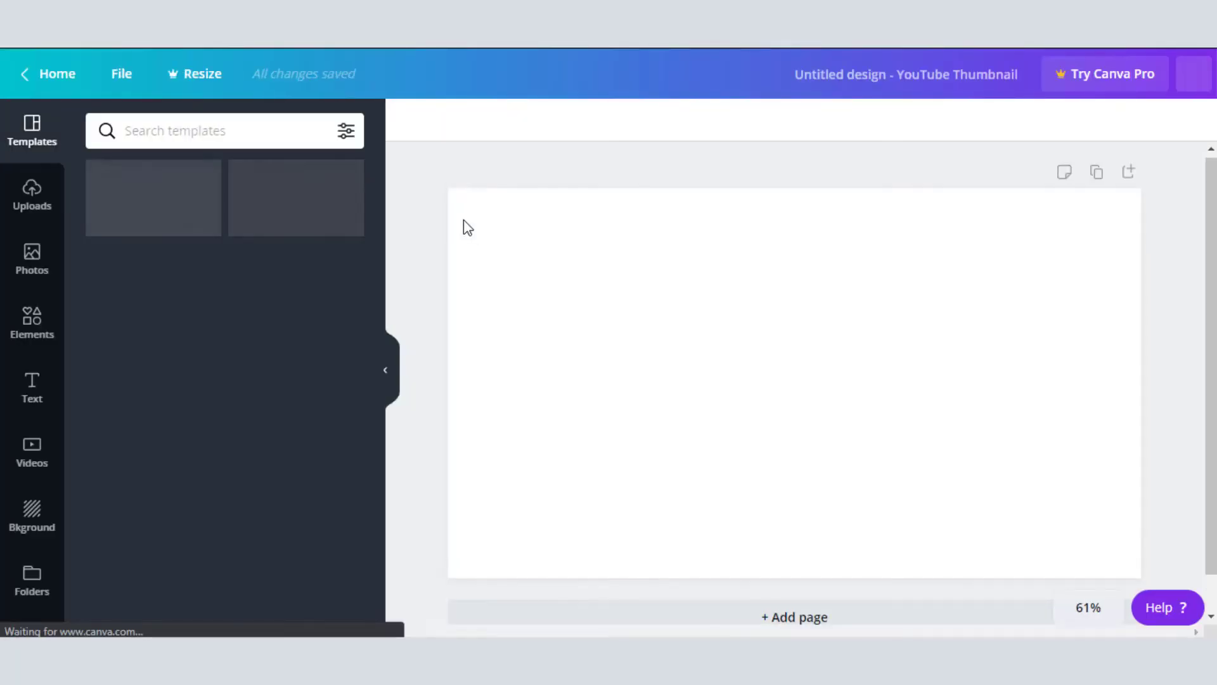
scroll(312, 395, "down", 8)
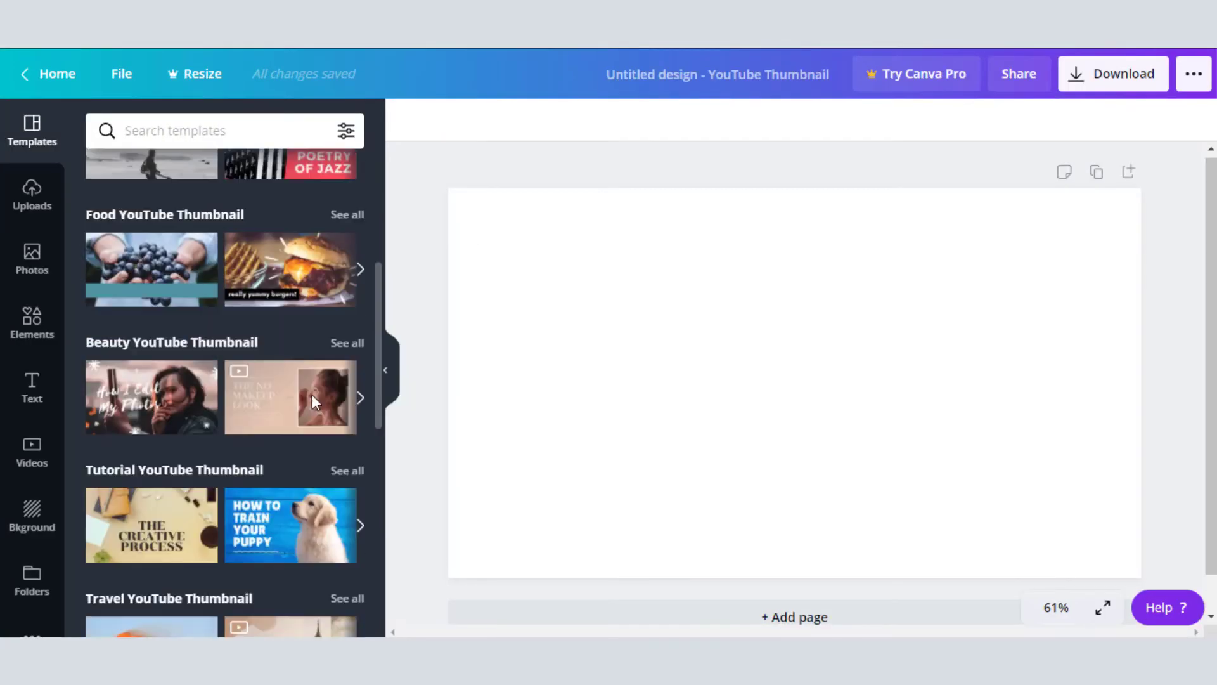
scroll(282, 307, "down", 5)
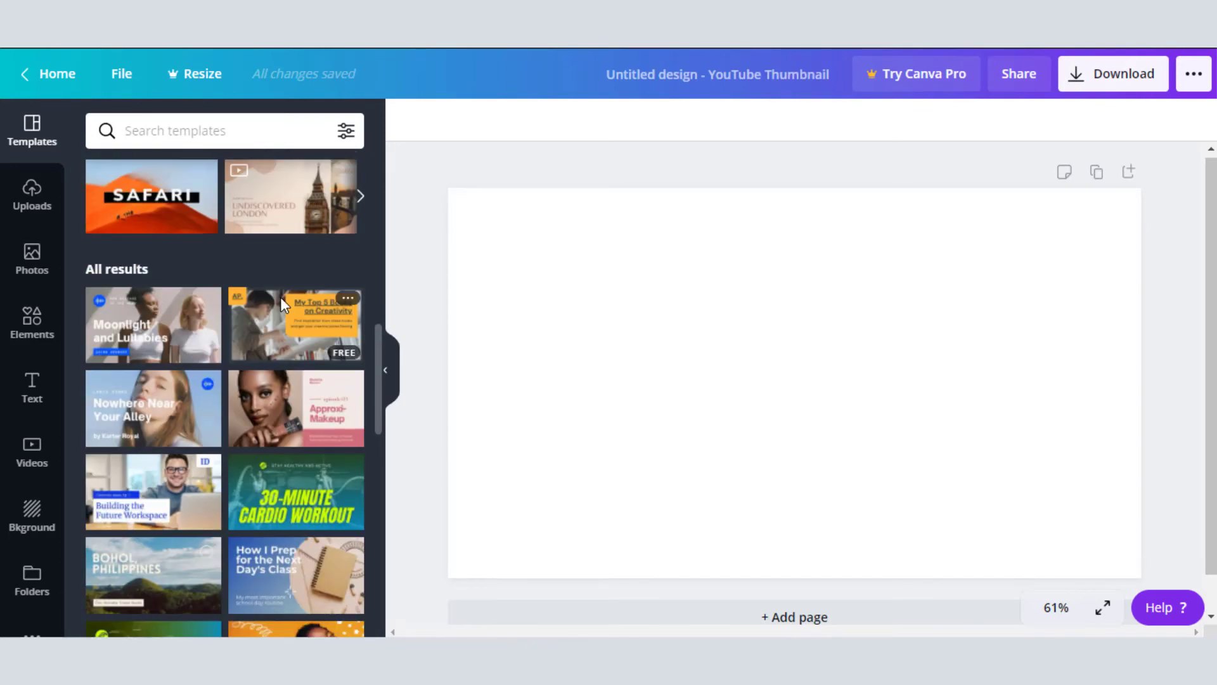
scroll(350, 377, "down", 3)
scroll(317, 386, "down", 10)
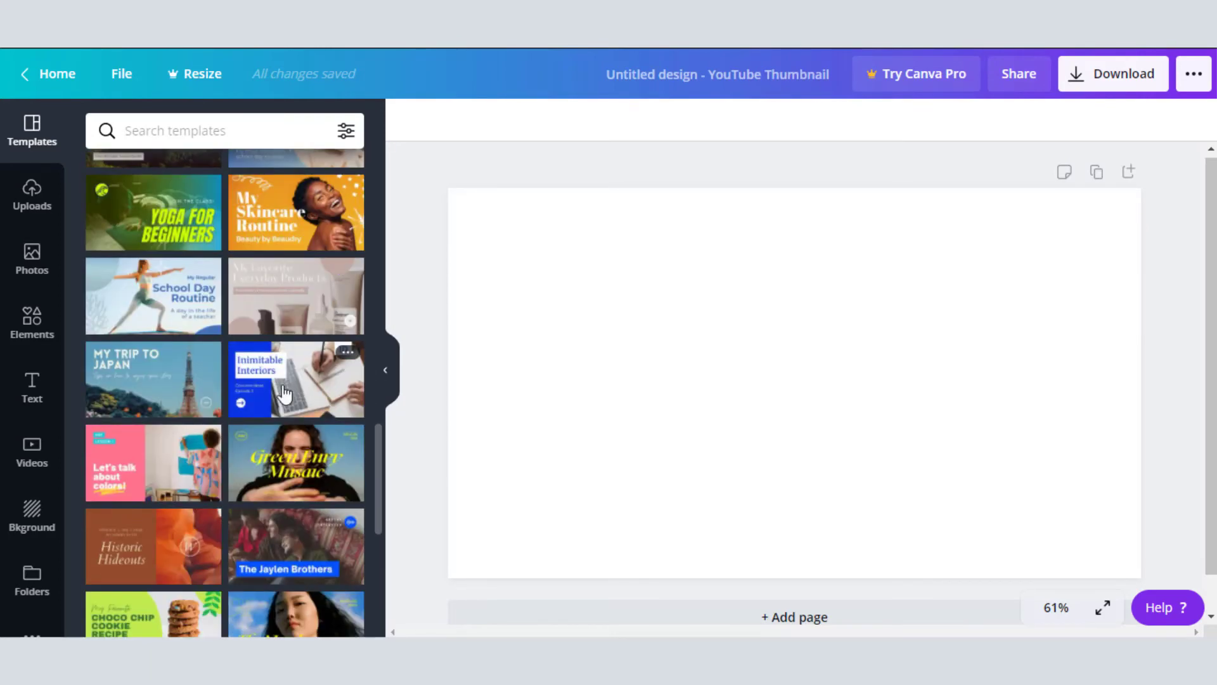
scroll(260, 398, "down", 3)
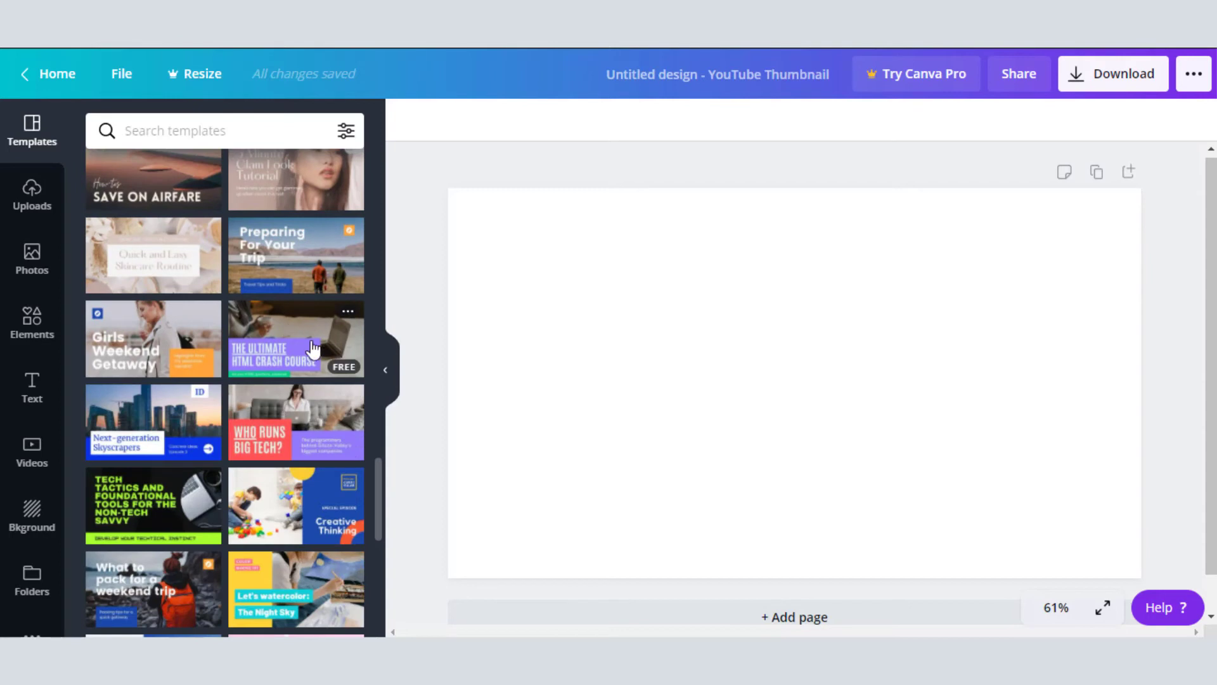
left_click(309, 346)
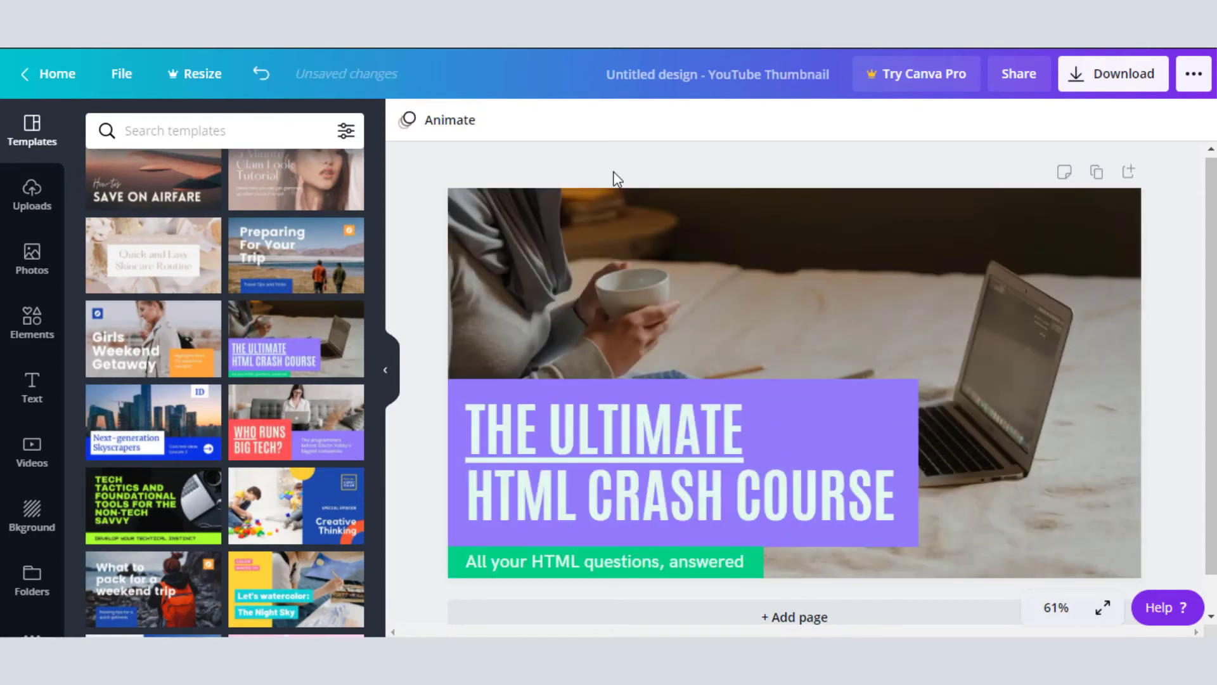
Delete the template's background photo and replace the title text with "Make Good Looking thumbnails"
left_click(892, 310)
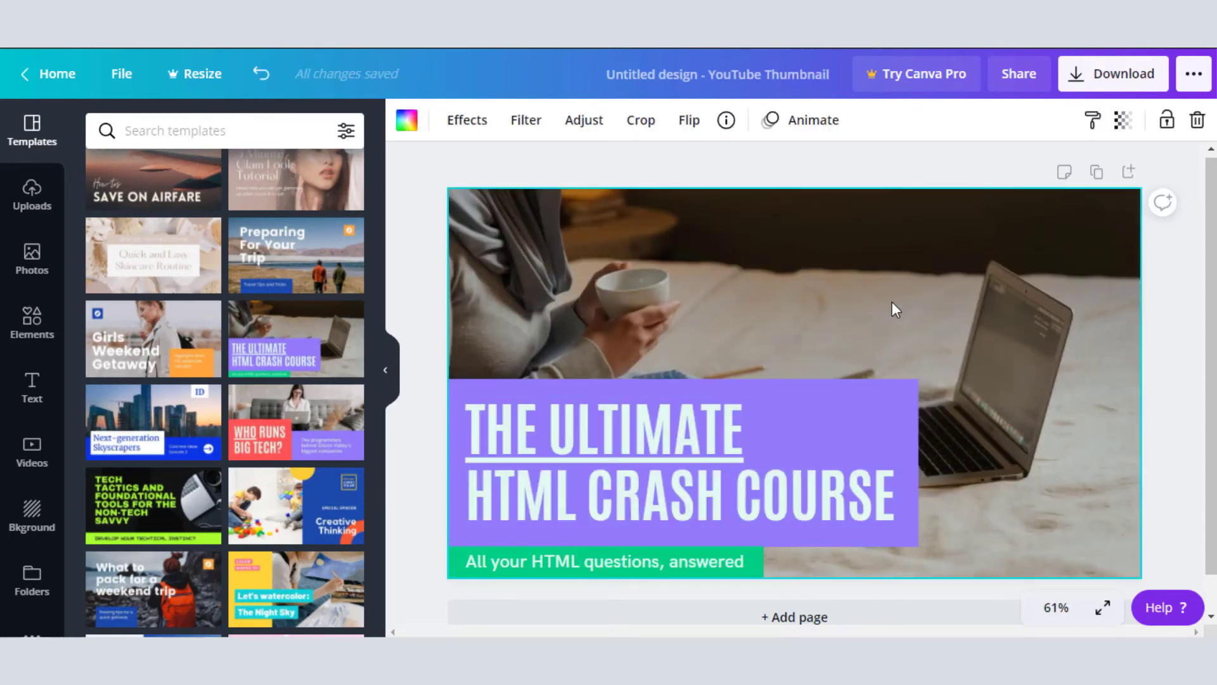
key("Delete")
left_click(759, 403)
left_click_drag(723, 454, 706, 438)
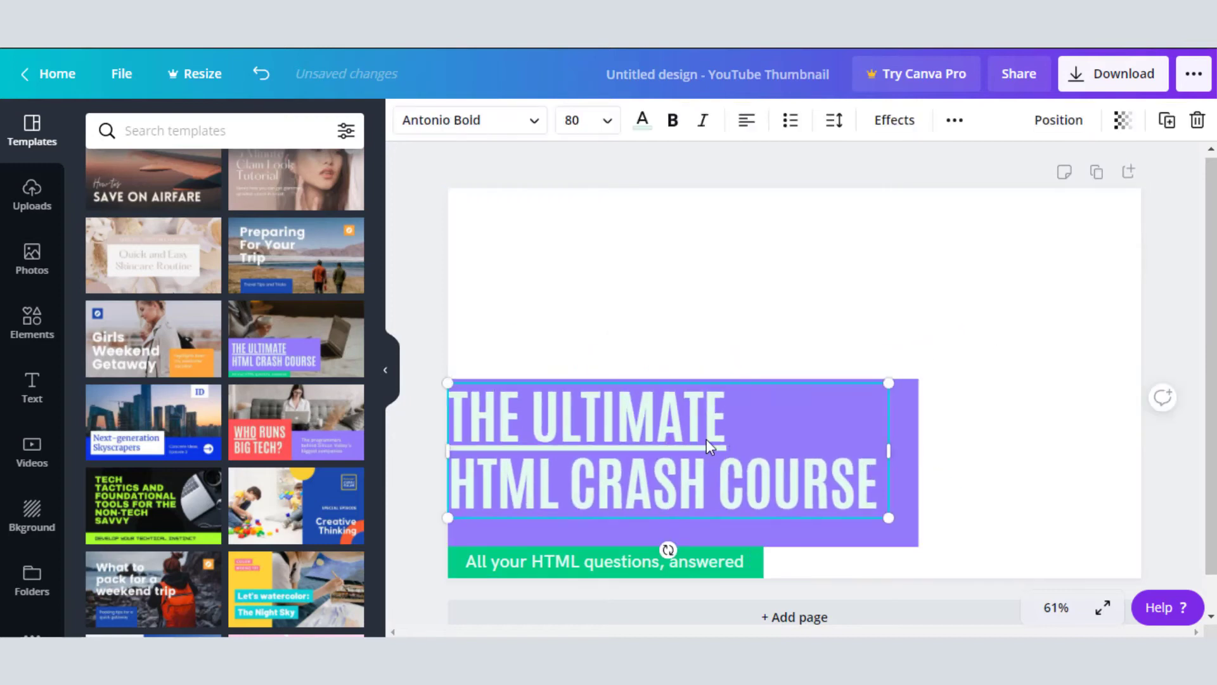
double_click(706, 439)
key("ctrl+a")
type("M")
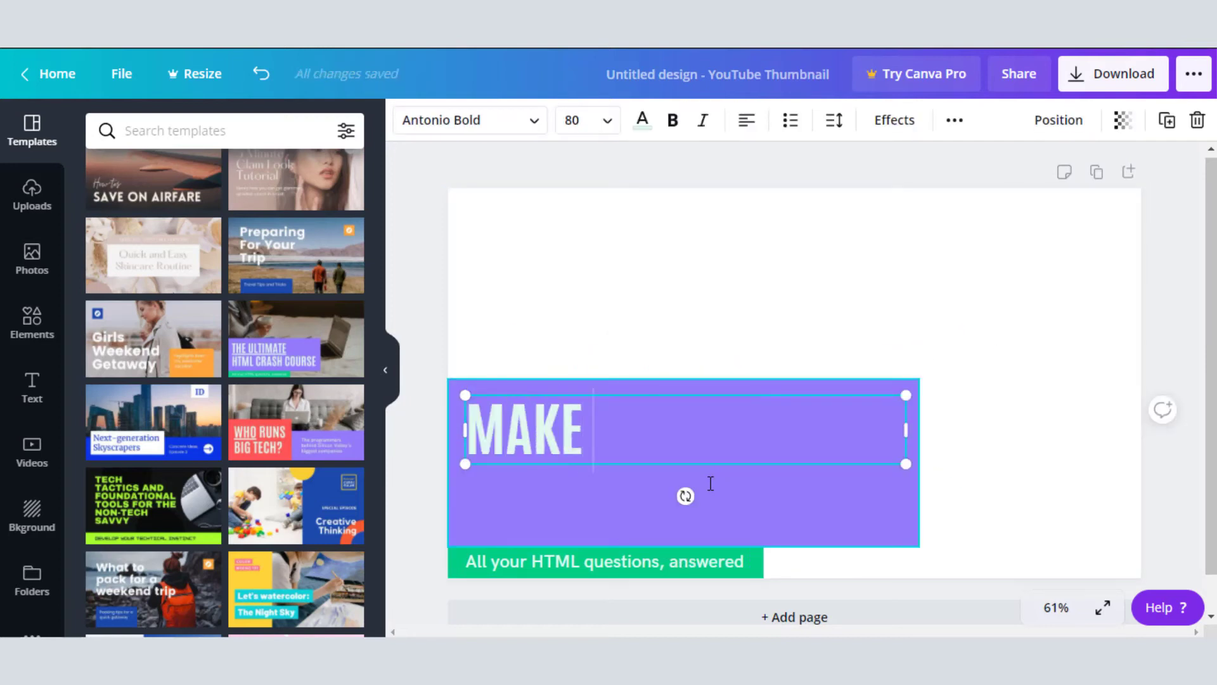
type("AKE GOOD LOOKING THUMBNAILS")
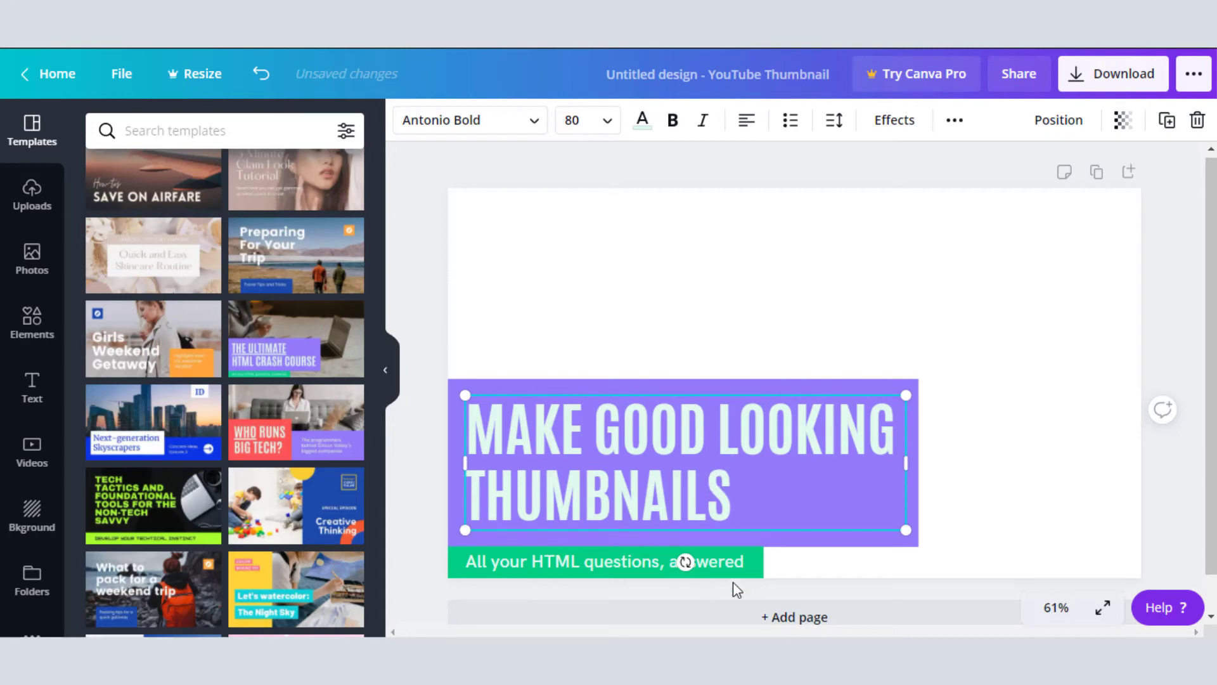
Replace the subtitle in the green bar with "Boost your views"
triple_click(735, 562)
type("Boost your")
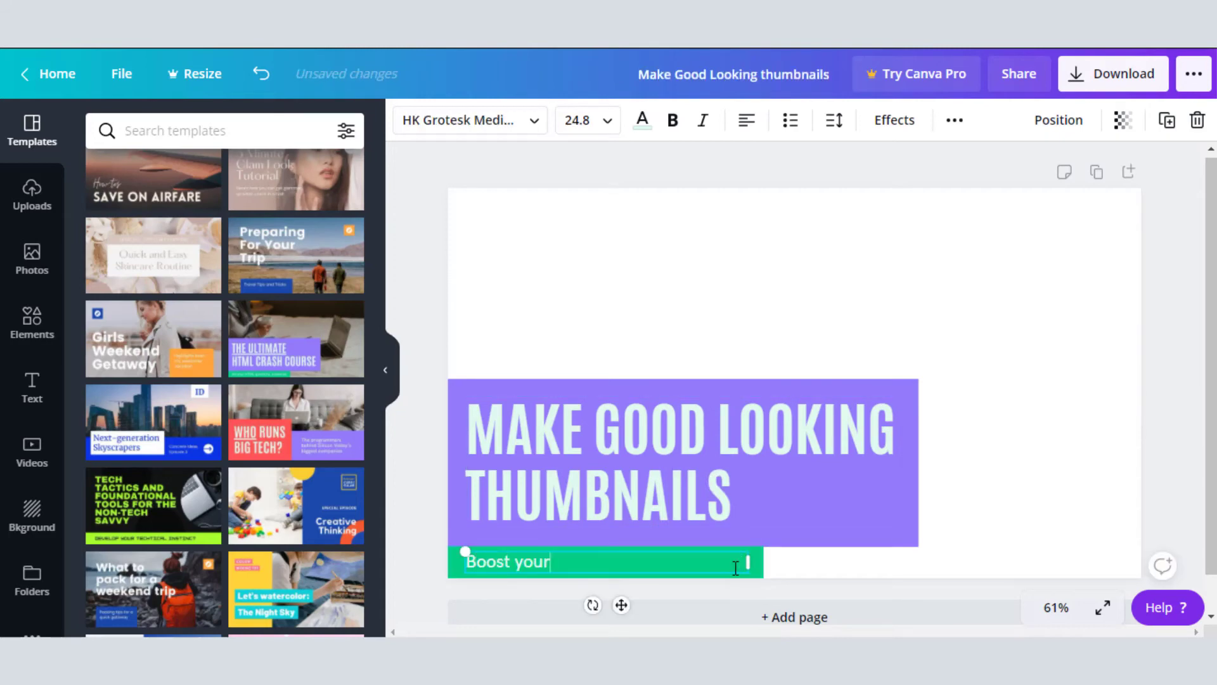
type(" views")
left_click(1035, 246)
Upload poz 5.jpg from the Desktop and add it to the thumbnail
scroll(351, 462, "down", 10)
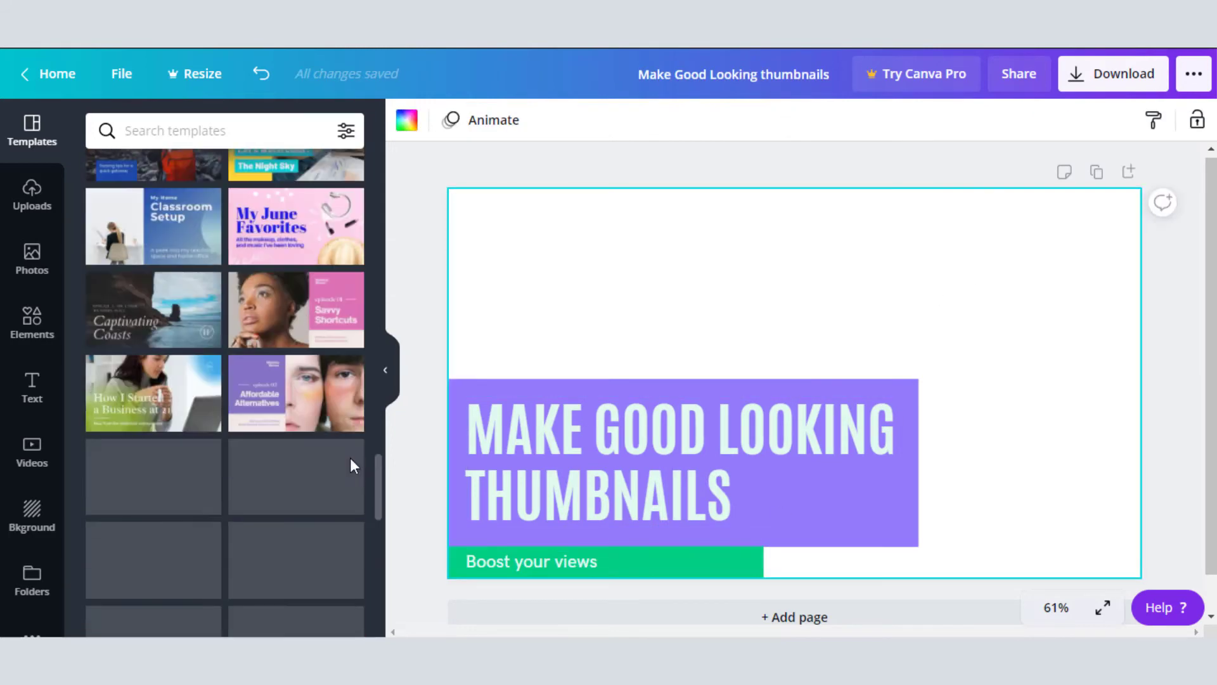
left_click(32, 192)
left_click(239, 136)
left_click(115, 227)
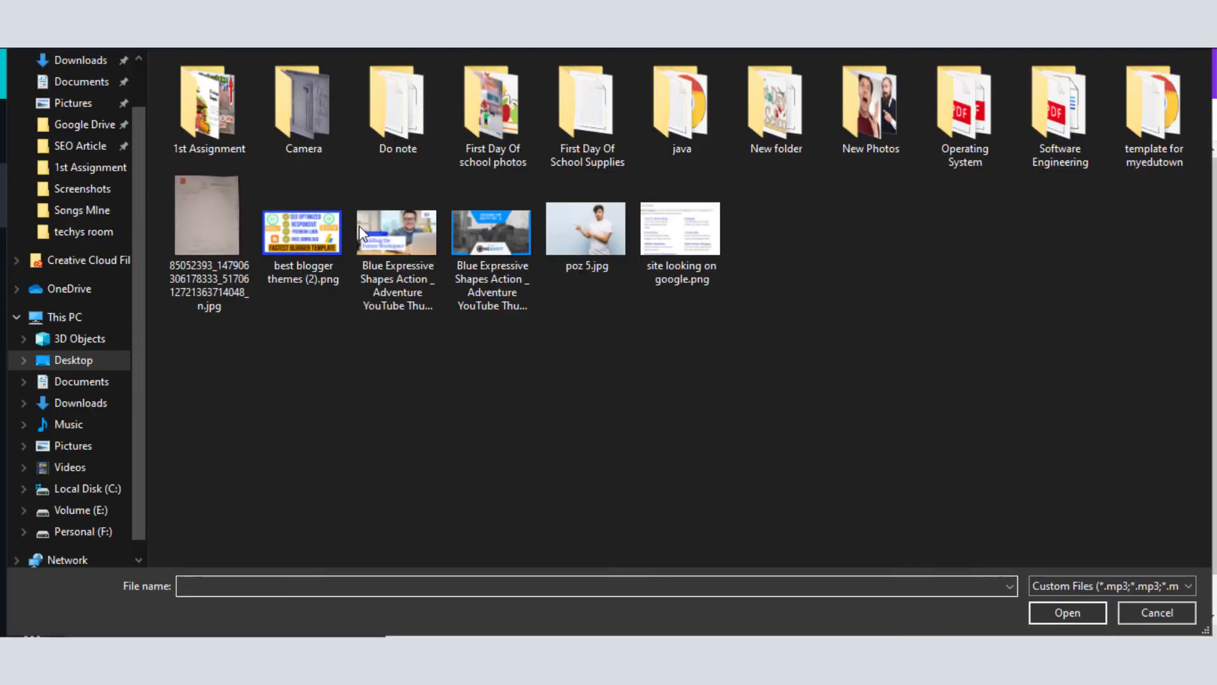
left_click(586, 232)
left_click(1067, 613)
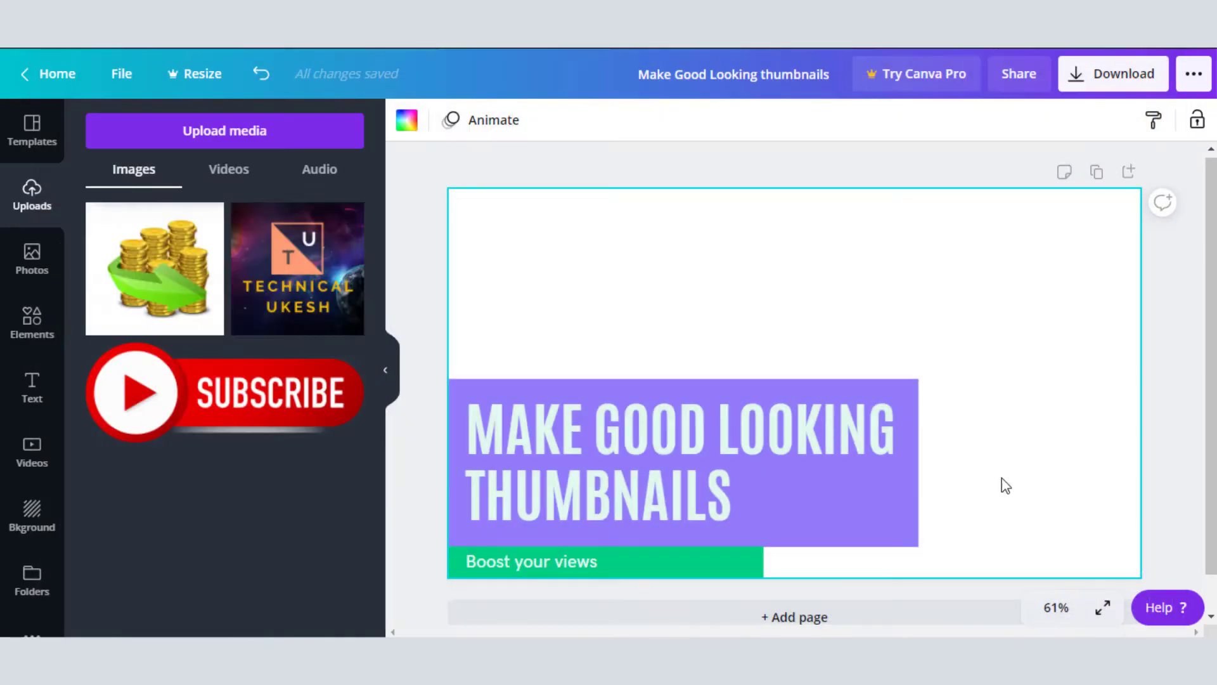
left_click(170, 265)
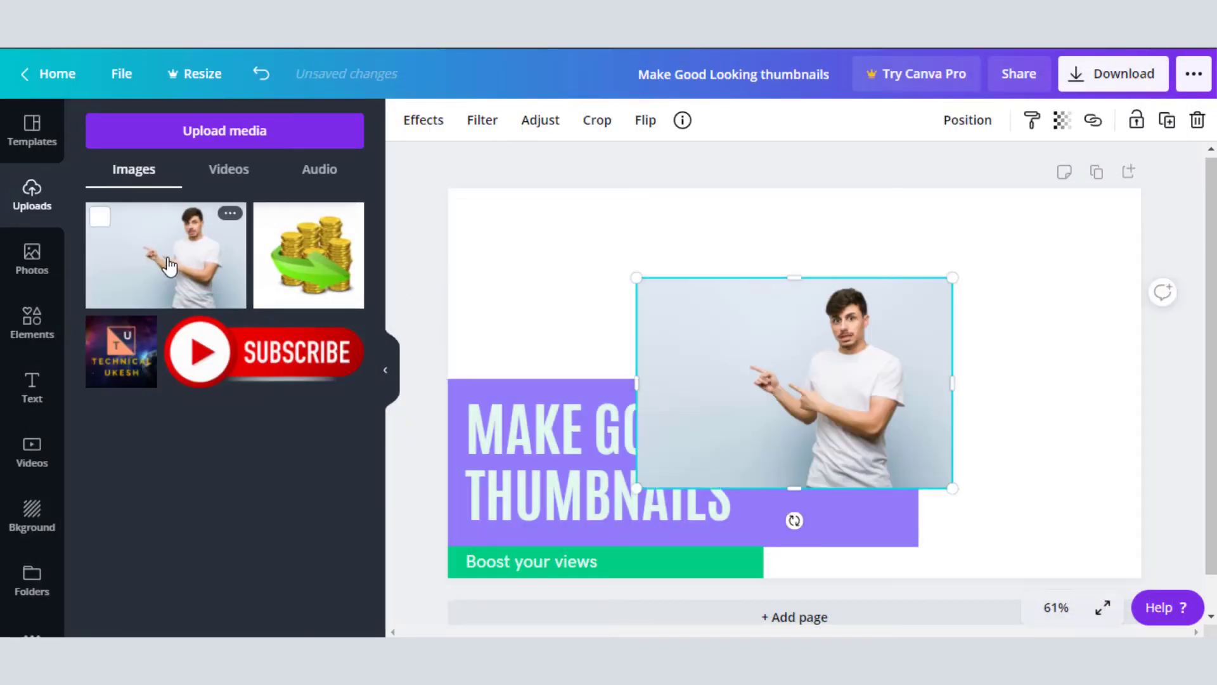
Enlarge the man photo and fit it to the page's full height along its right edge
left_click_drag(636, 277, 472, 212)
left_click_drag(746, 325, 941, 376)
left_click_drag(907, 539, 907, 577)
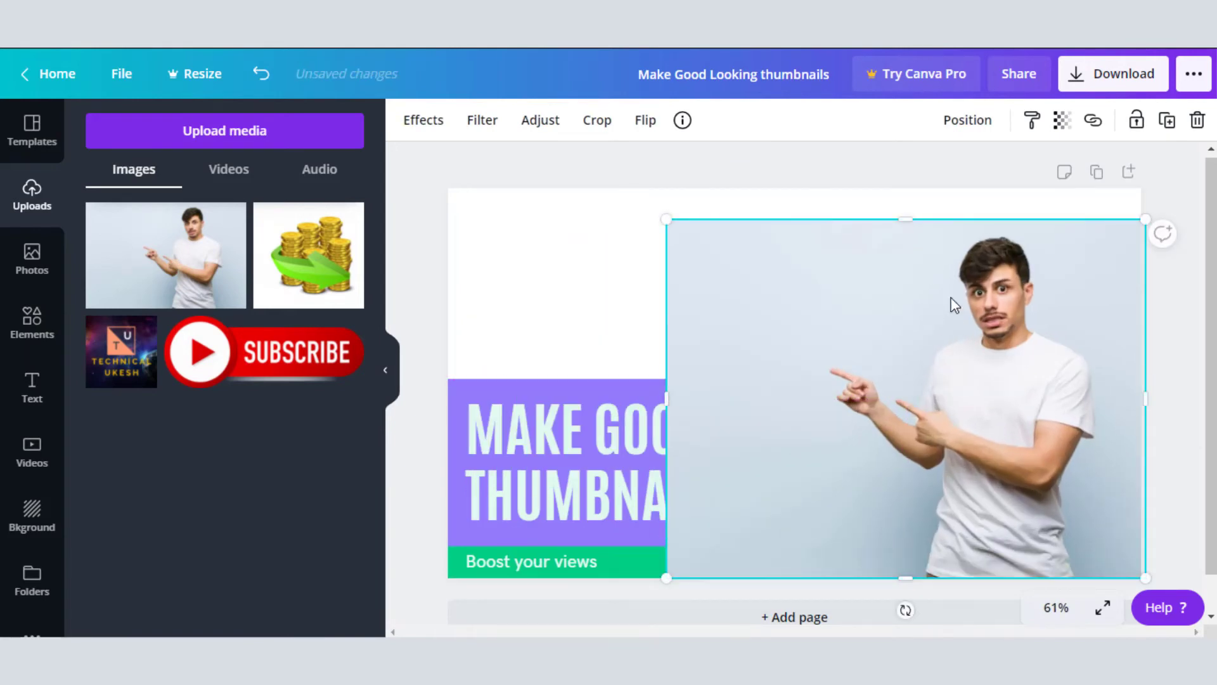
left_click_drag(907, 220, 907, 189)
Crop away the empty left part of the man photo
left_click(611, 418)
left_click(801, 297)
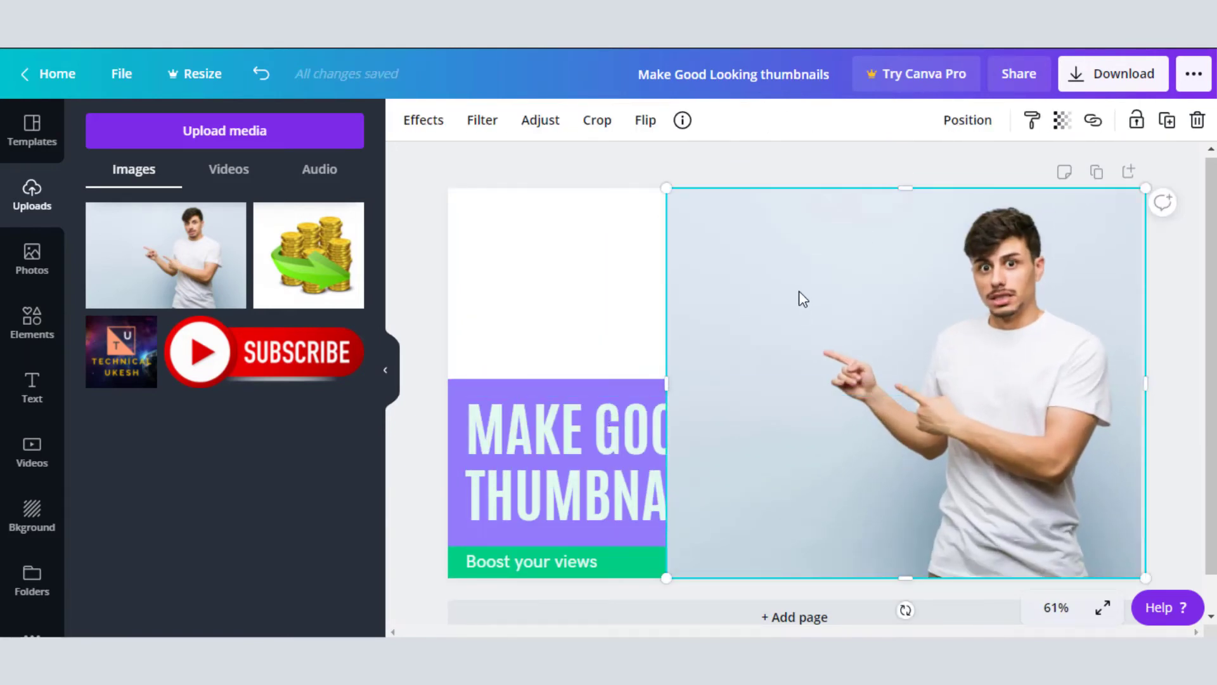
left_click(597, 120)
left_click_drag(666, 192, 775, 191)
left_click(639, 251)
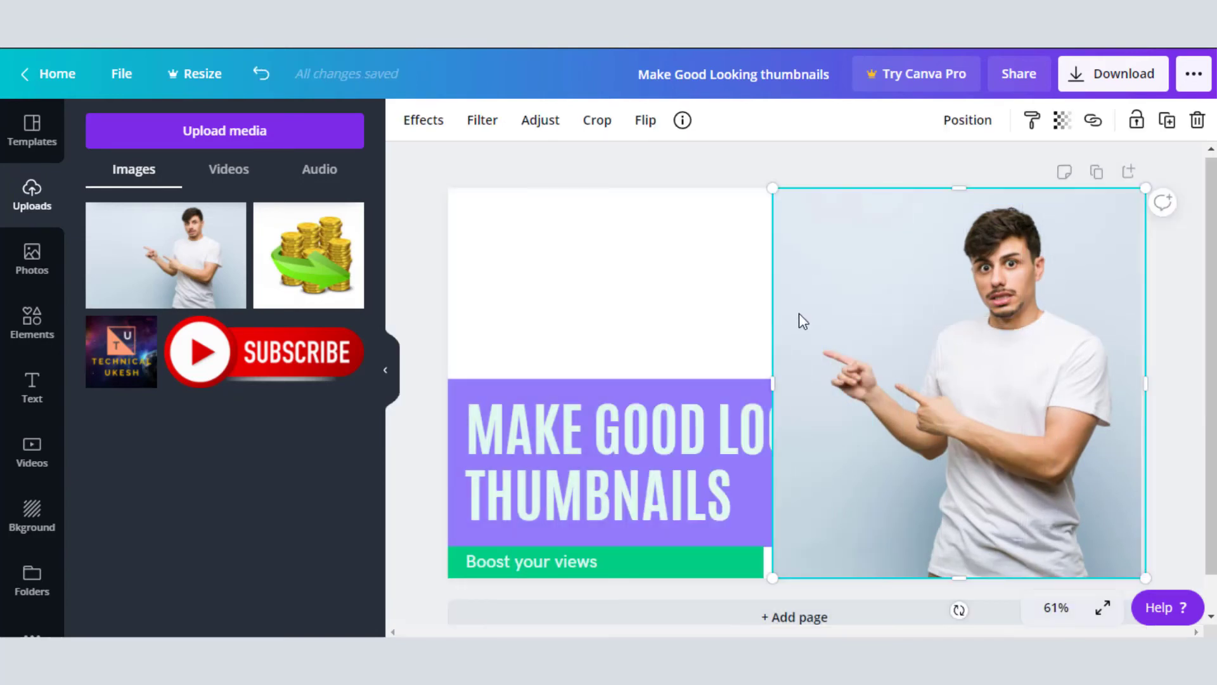
Send the man photo behind the title box and close the gap between its left edge and the green bar
left_click(967, 120)
left_click(902, 173)
left_click(902, 172)
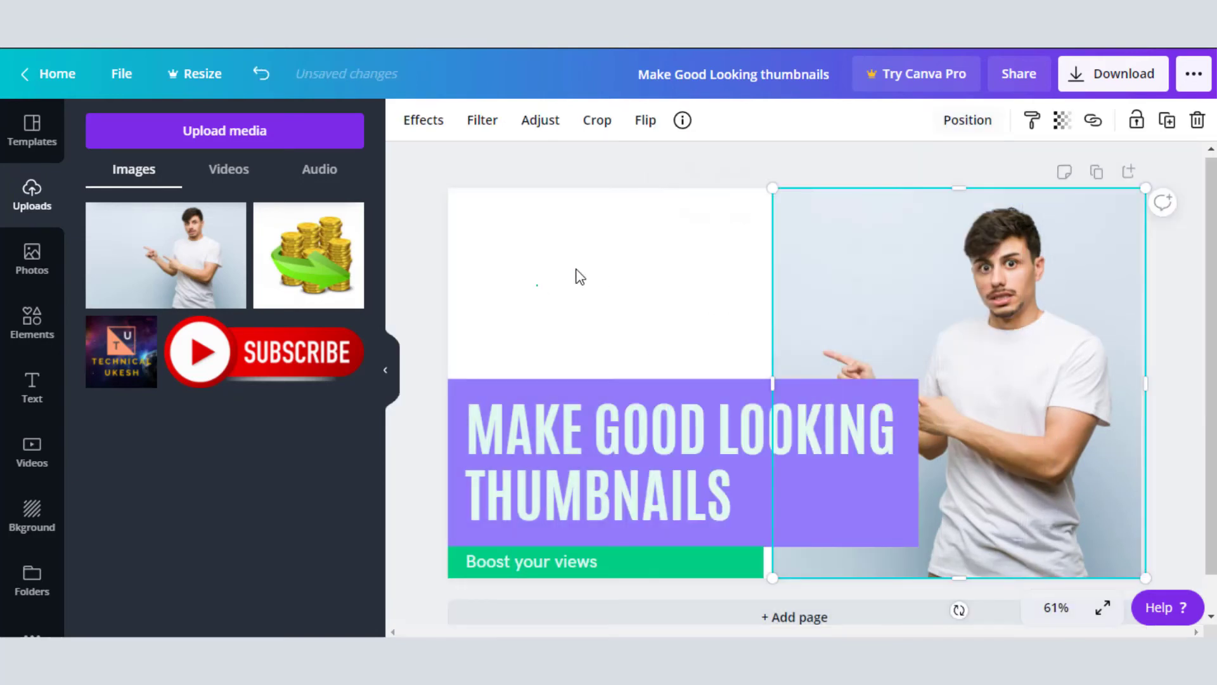
left_click_drag(755, 378, 764, 378)
left_click(652, 296)
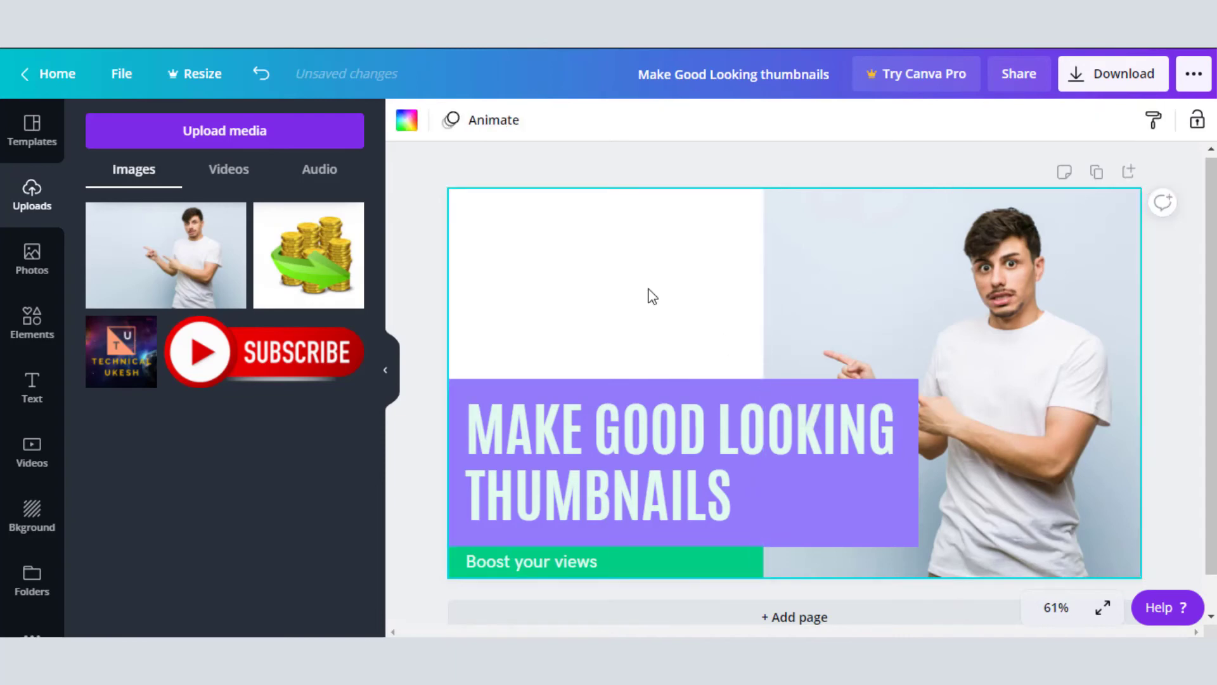
Upload the "Sound of Duty Ep. 1" thumbnail image from the Desktop and add it to the design
left_click(239, 144)
left_click(112, 226)
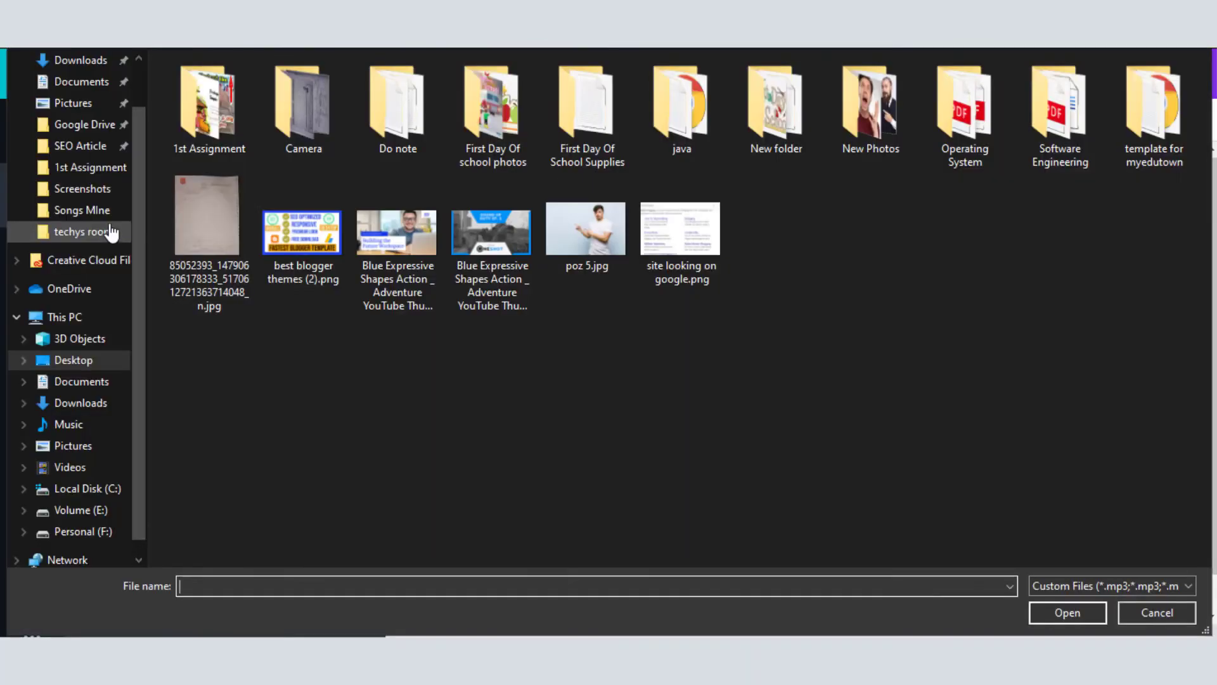
double_click(488, 218)
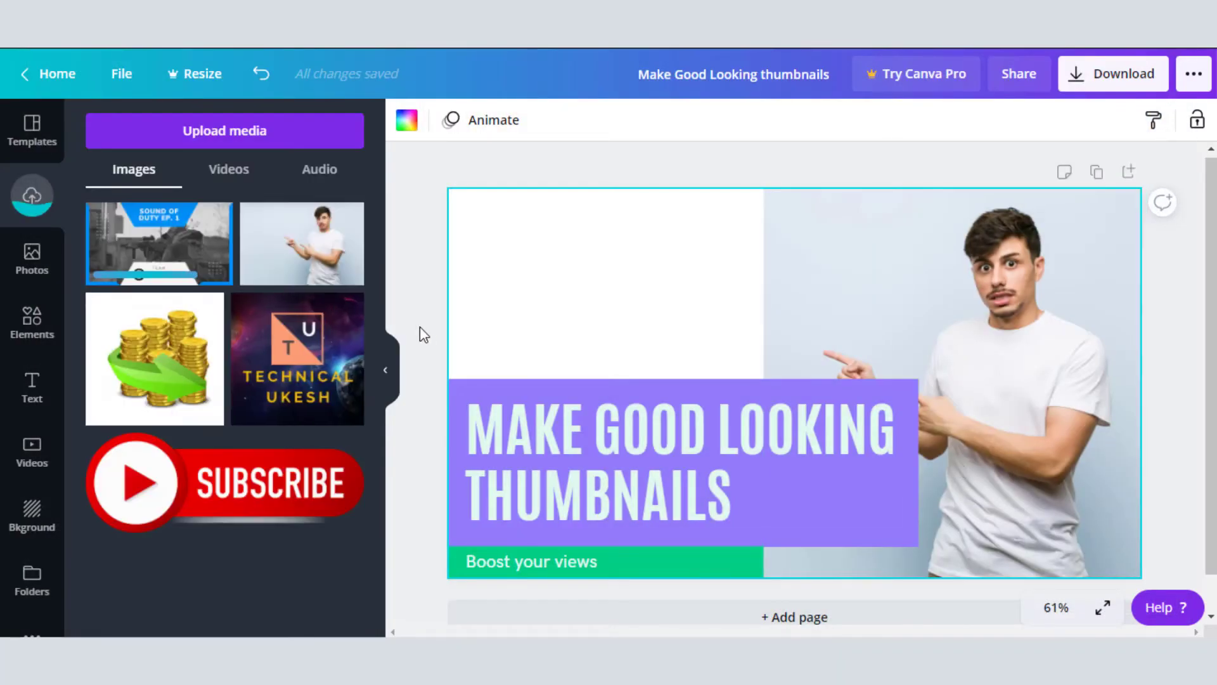
left_click(161, 253)
Shrink the "Sound of Duty" image and fit it into the empty area above the title box
left_click_drag(884, 398, 729, 321)
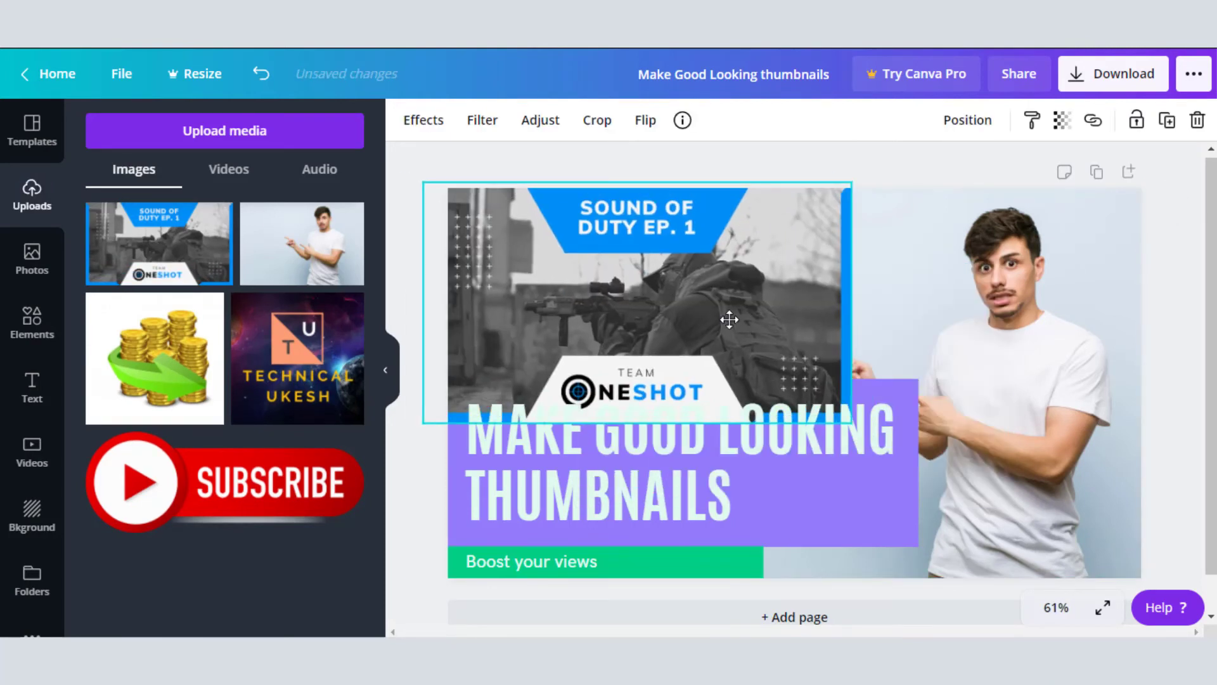
left_click_drag(854, 424, 676, 325)
left_click_drag(585, 271, 610, 277)
mouse_move(698, 329)
left_mouse_down()
mouse_move(771, 370)
mouse_move(702, 335)
left_mouse_up()
Move the title text up so it overlaps the lower part of the "Sound of Duty" image
left_click_drag(843, 471, 834, 471)
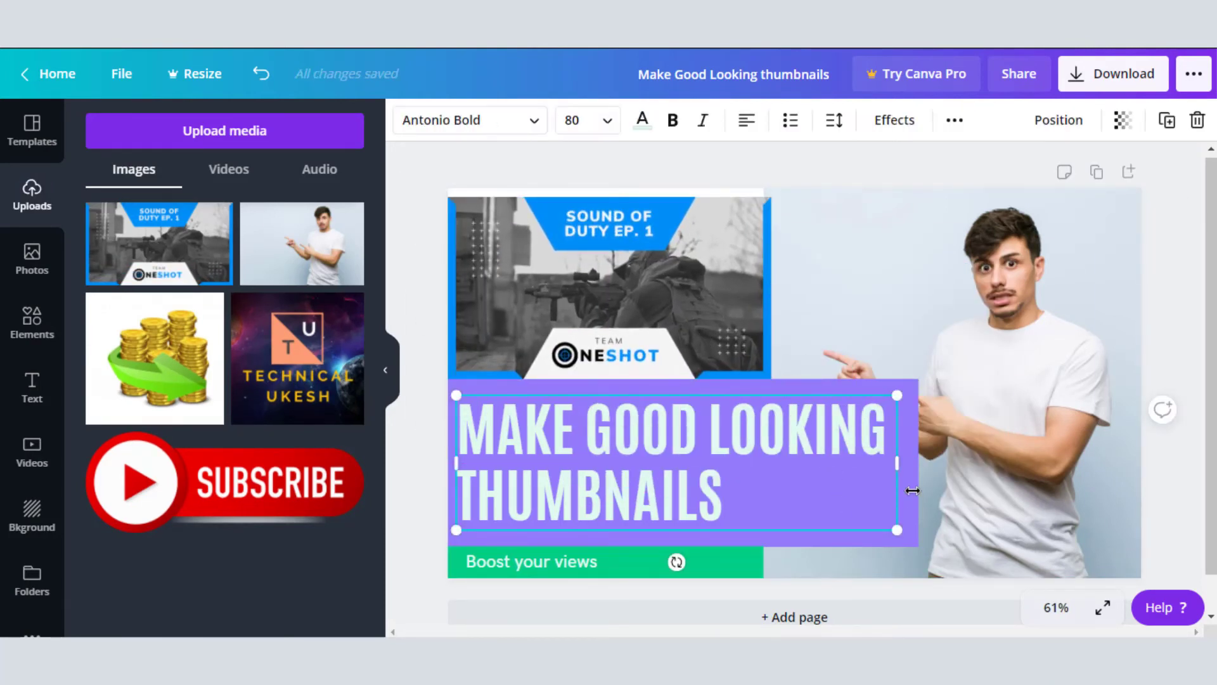
left_click(845, 272)
left_click_drag(702, 439, 711, 386)
Change the purple box behind the title to red
left_click(814, 510)
left_click(410, 123)
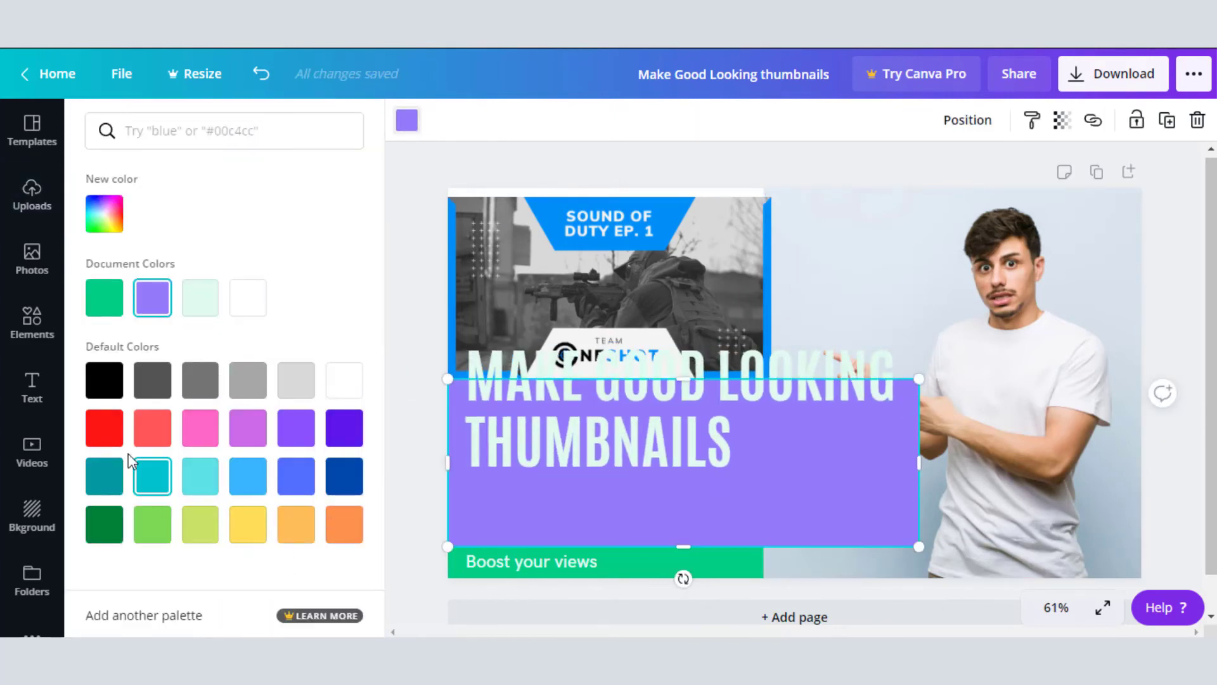
left_click(104, 428)
Nudge the title text down until it sits inside the red box
key("Down")
key("Down")
key("Down")
key("Down")
key("Down")
key("Down")
key("Down")
key("Down")
key("Down")
key("Down")
key("Down")
key("Down")
key("Down")
key("Down")
key("Down")
key("Down")
key("Down")
key("Down")
key("Down")
key("Down")
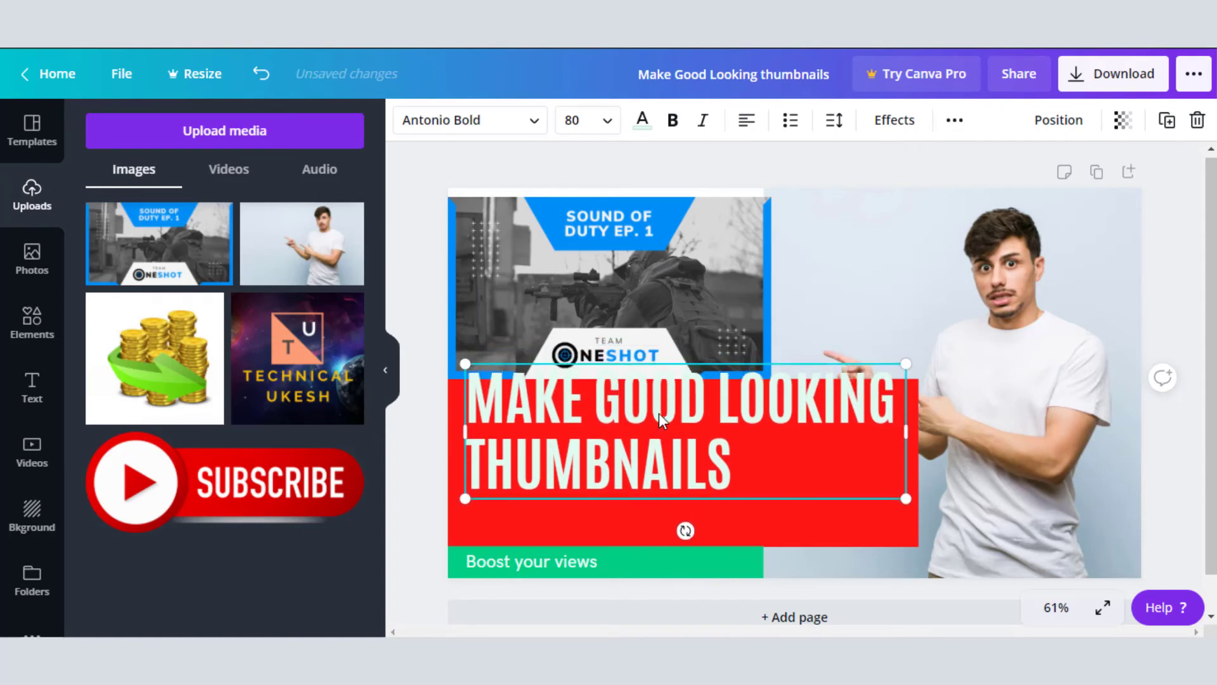
Shrink the "Sound of Duty" image to the green bar's width and extend it up to the page's top edge
left_click(747, 343)
mouse_move(771, 379)
left_mouse_down()
mouse_move(760, 356)
mouse_move(763, 374)
left_mouse_up()
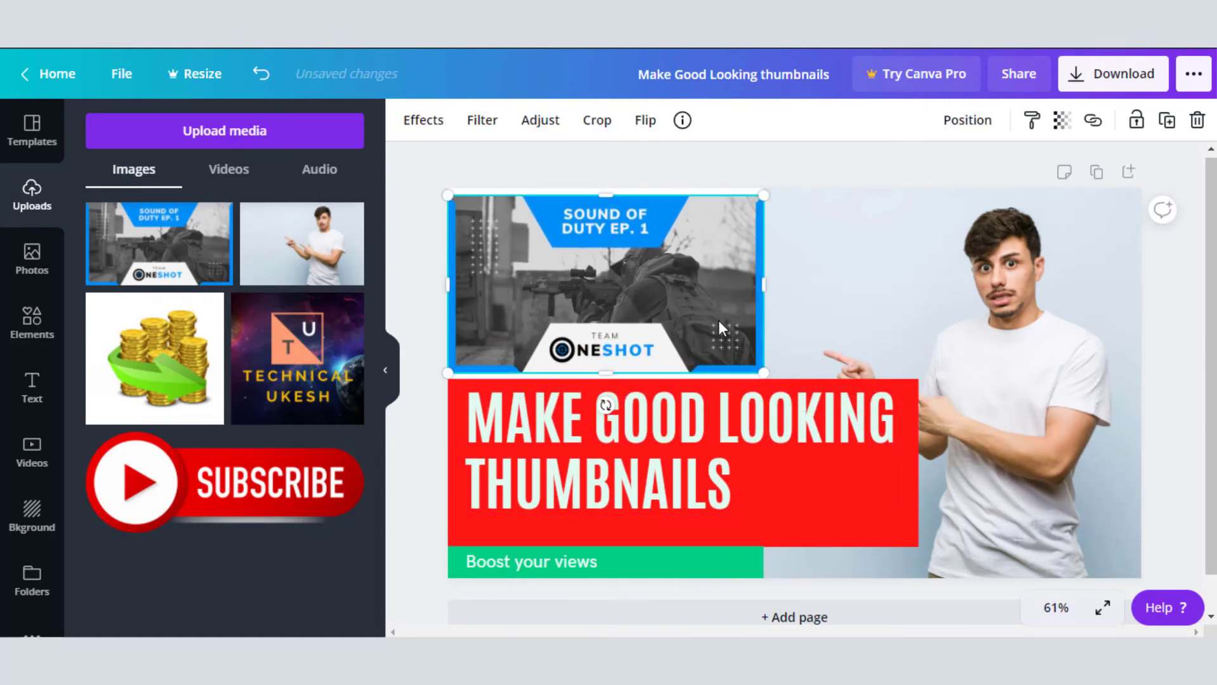
left_click_drag(607, 191, 683, 155)
left_click(851, 157)
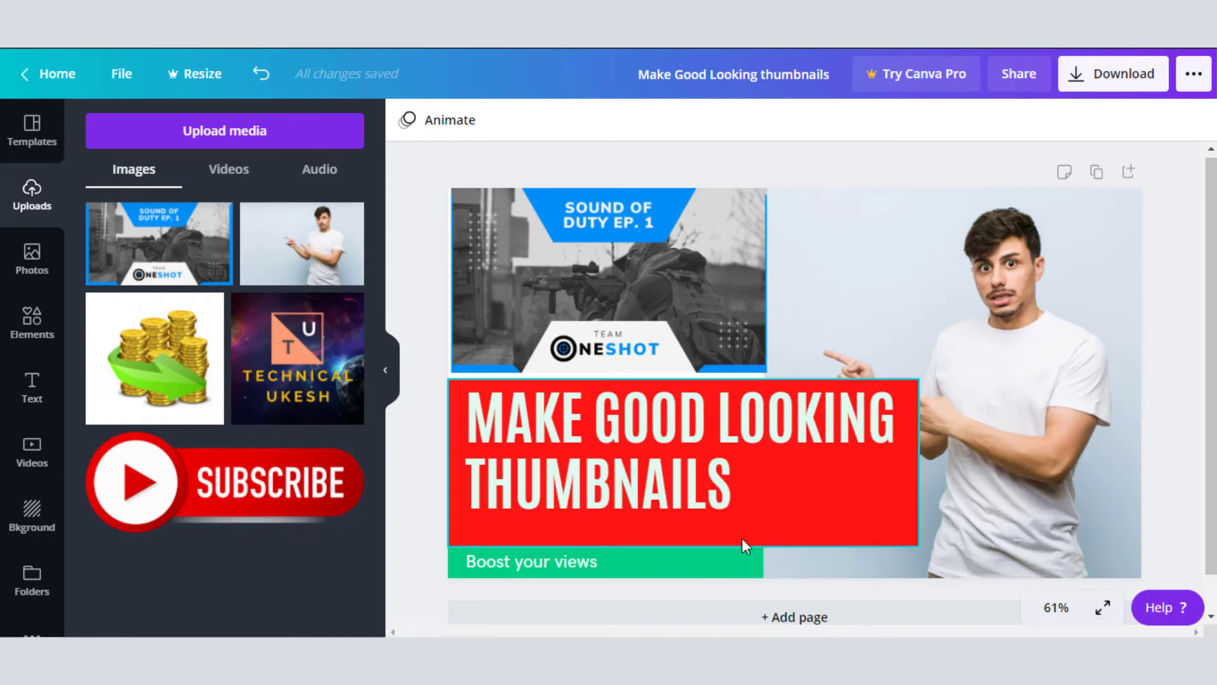
Move the red box up slightly and shrink the "Sound of Duty" image so its lower edge meets the box
left_click_drag(740, 541, 742, 530)
left_click(713, 334)
left_click_drag(767, 372, 758, 366)
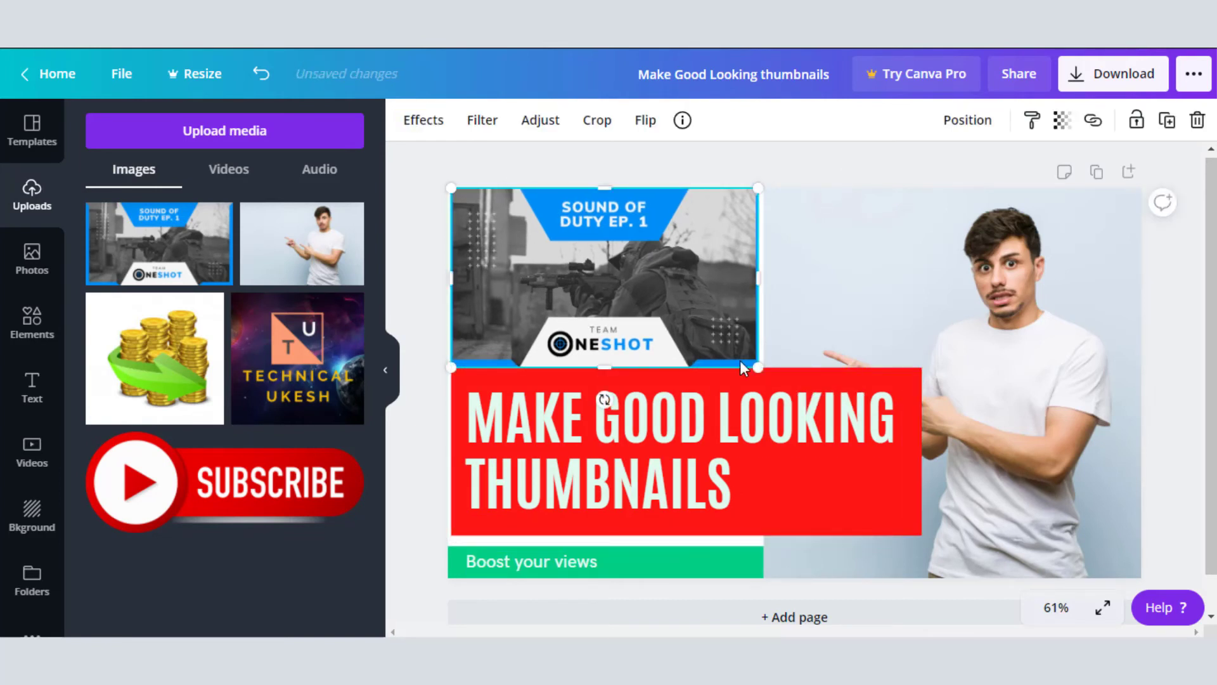
Align the green bar with the red box's left edge, extend it up to the box, and widen it to about 750 px
left_click(718, 556)
mouse_move(465, 551)
left_mouse_down()
mouse_move(505, 521)
mouse_move(450, 561)
left_mouse_up()
left_click(473, 562)
left_click_drag(606, 546, 606, 535)
left_click_drag(763, 557, 852, 556)
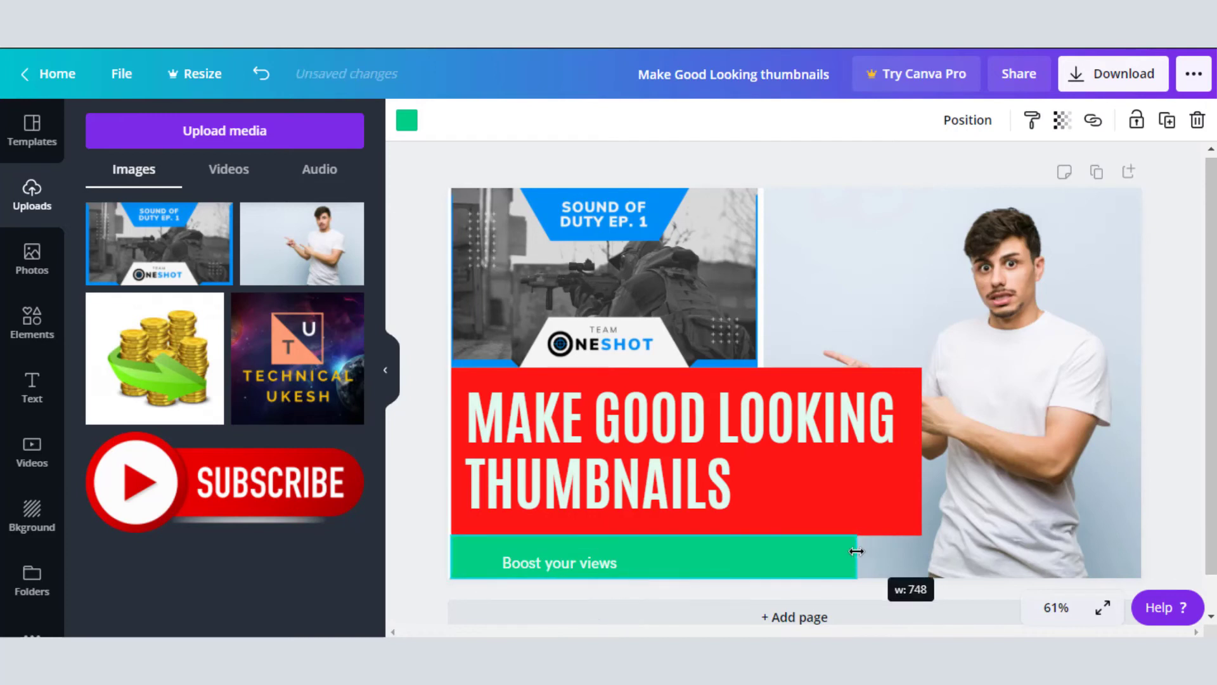
Replace the green bar's text with "High Quality / Free Download", set its size to 32, and widen its text box to fit one line
left_click(607, 564)
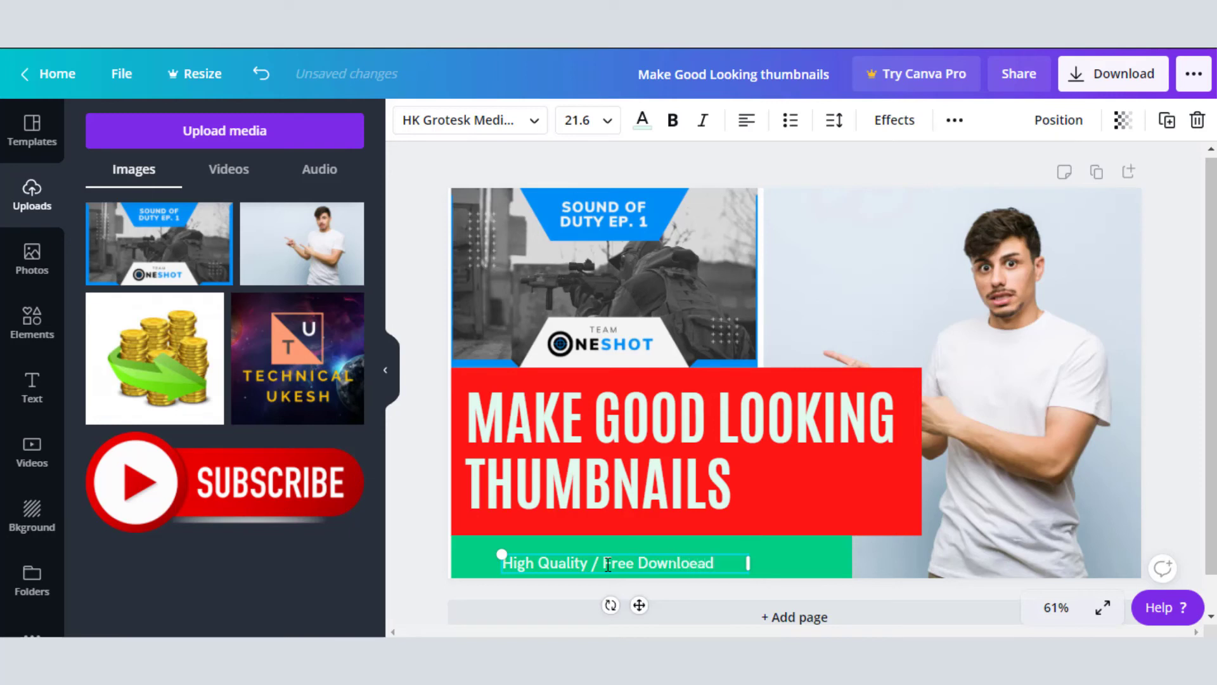
left_click(578, 120)
scroll(603, 285, "down", 2)
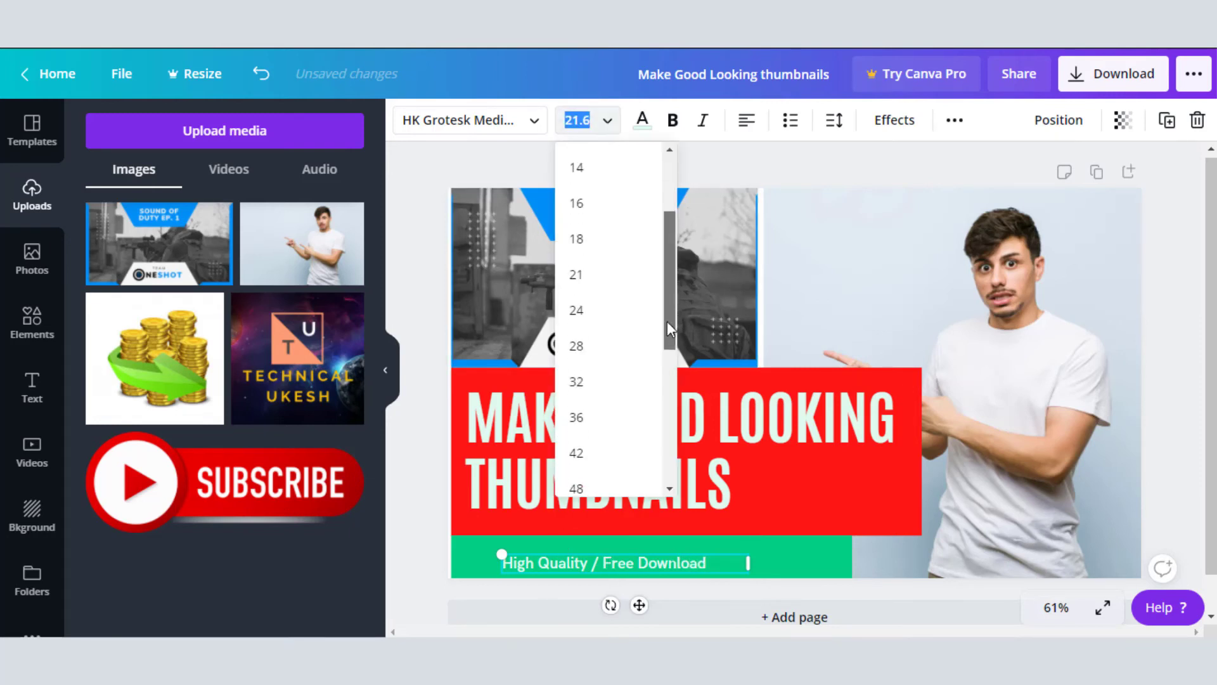
left_click(583, 380)
left_click_drag(748, 563, 834, 562)
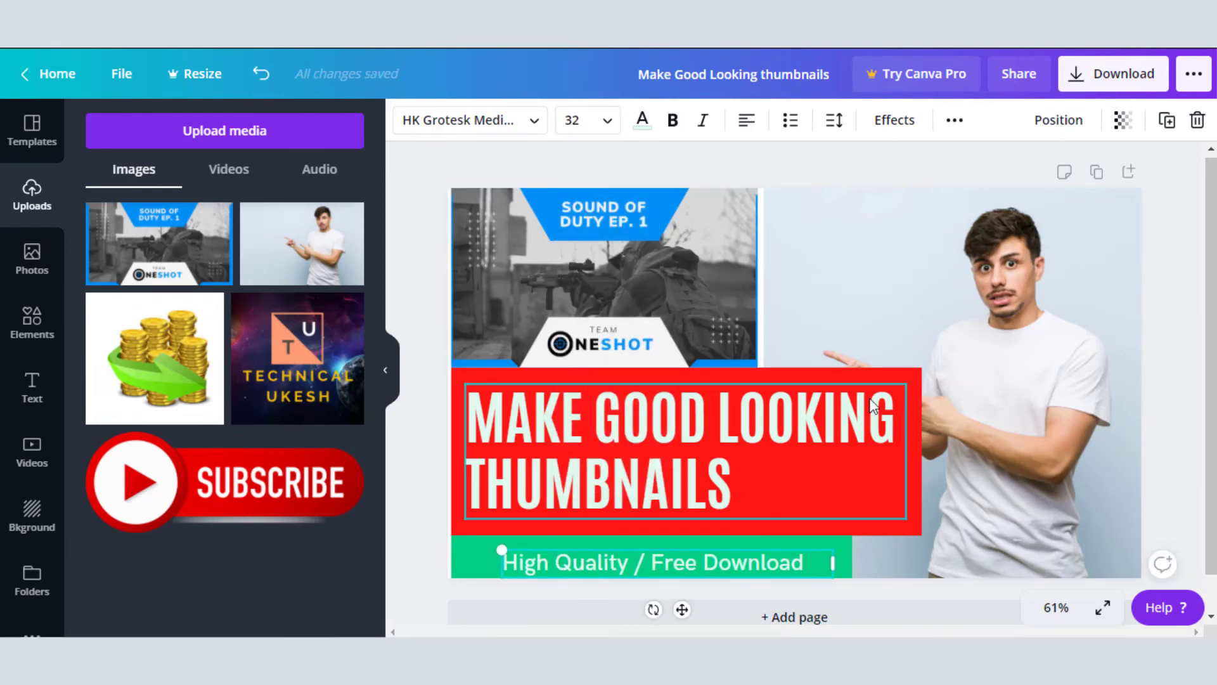
Move the green bar's text slightly up and left and change its font to Gagalin
left_click_drag(682, 609, 667, 602)
left_click(692, 555)
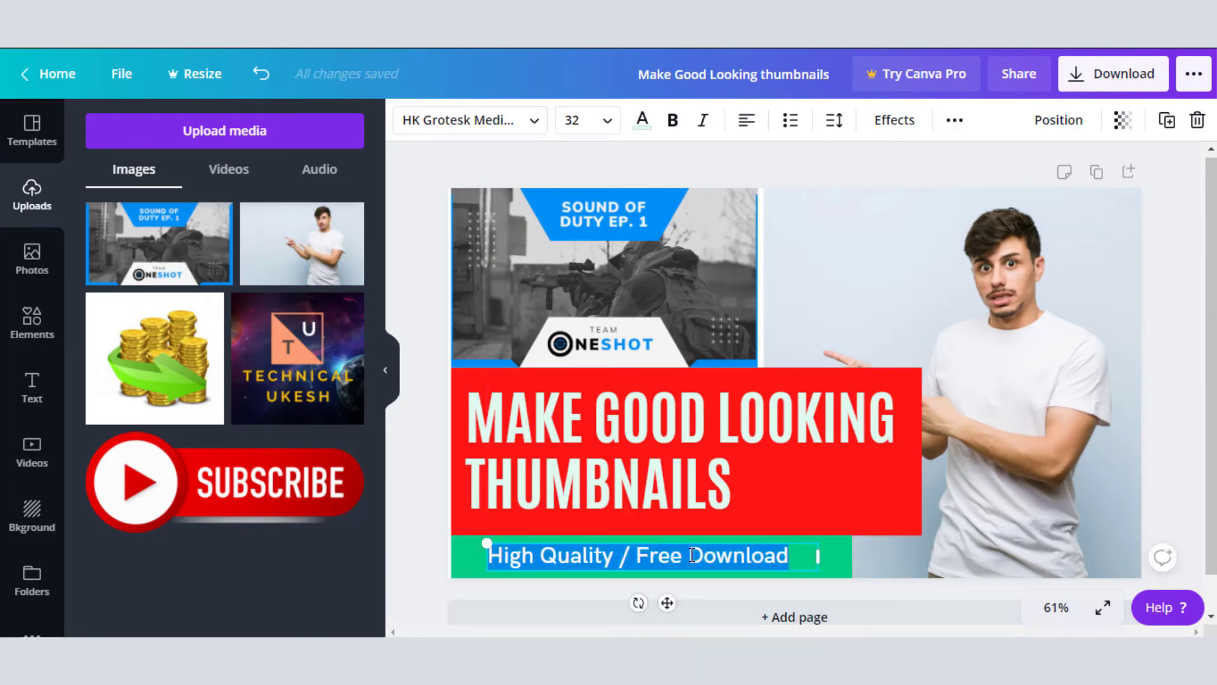
left_click(533, 124)
scroll(190, 417, "down", 5)
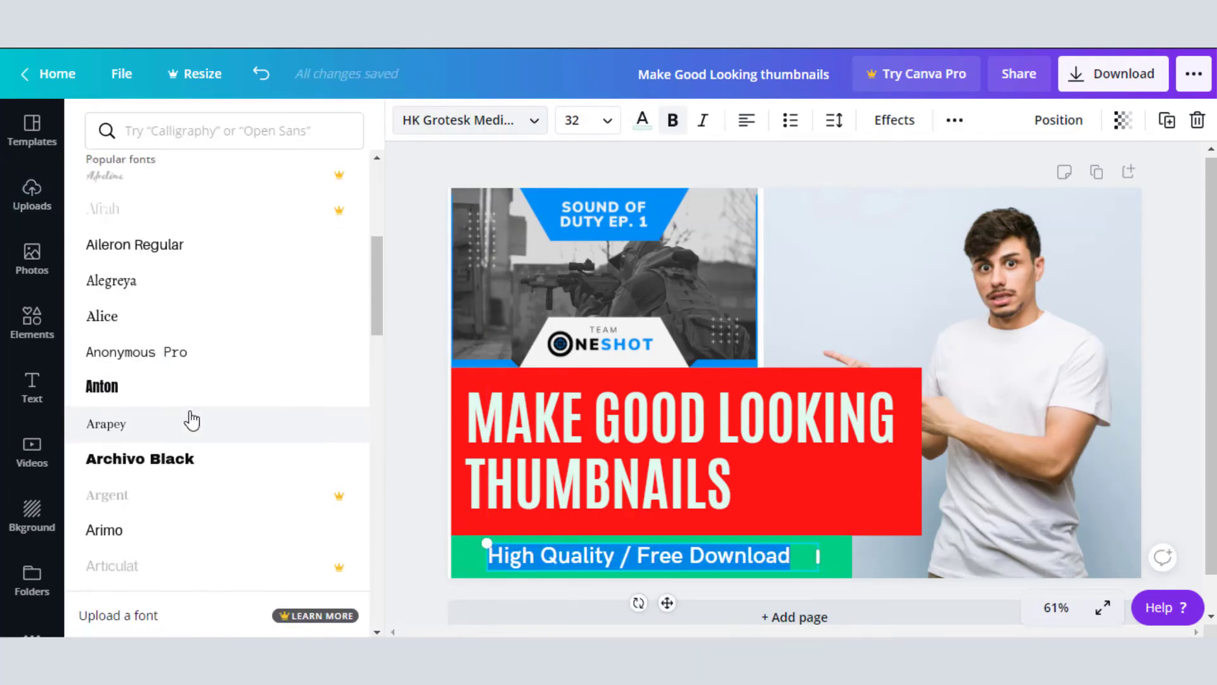
scroll(190, 418, "up", 5)
left_click(125, 429)
left_click(393, 184)
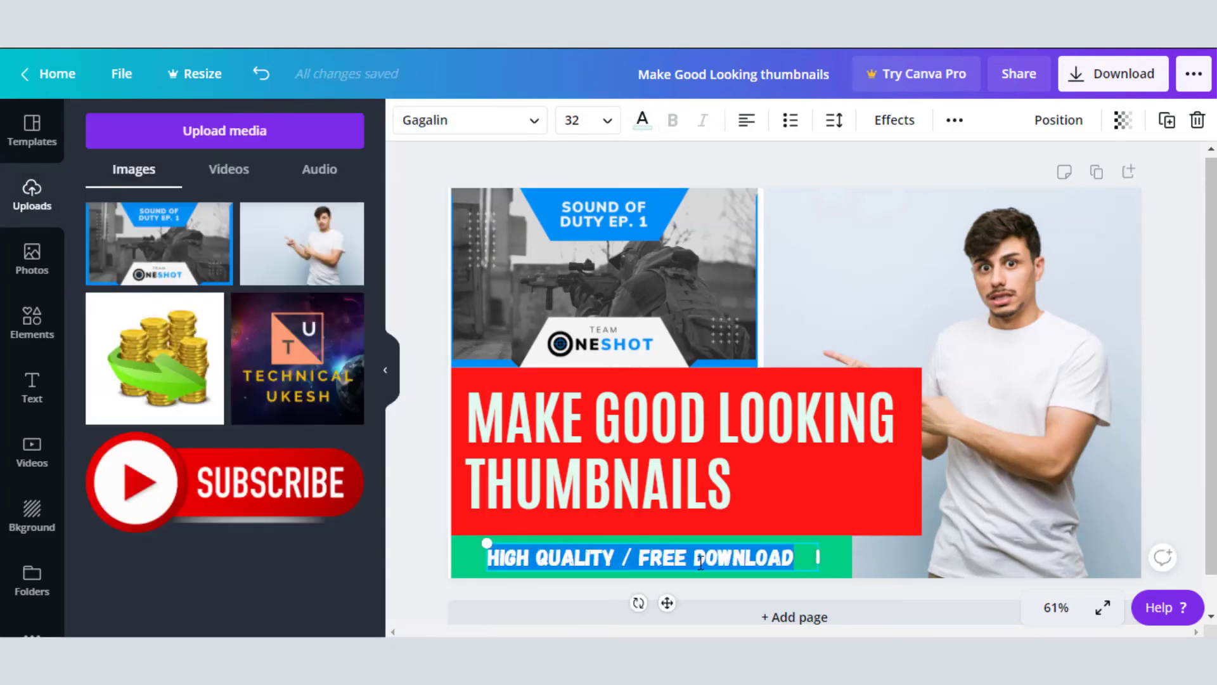
Enlarge the photo of the pointing man and move it up against the "Sound of Duty" image's right edge
left_click(785, 315)
left_click_drag(760, 331, 748, 362)
left_click(803, 162)
left_click(790, 298)
left_click_drag(950, 353, 957, 332)
left_click(905, 476)
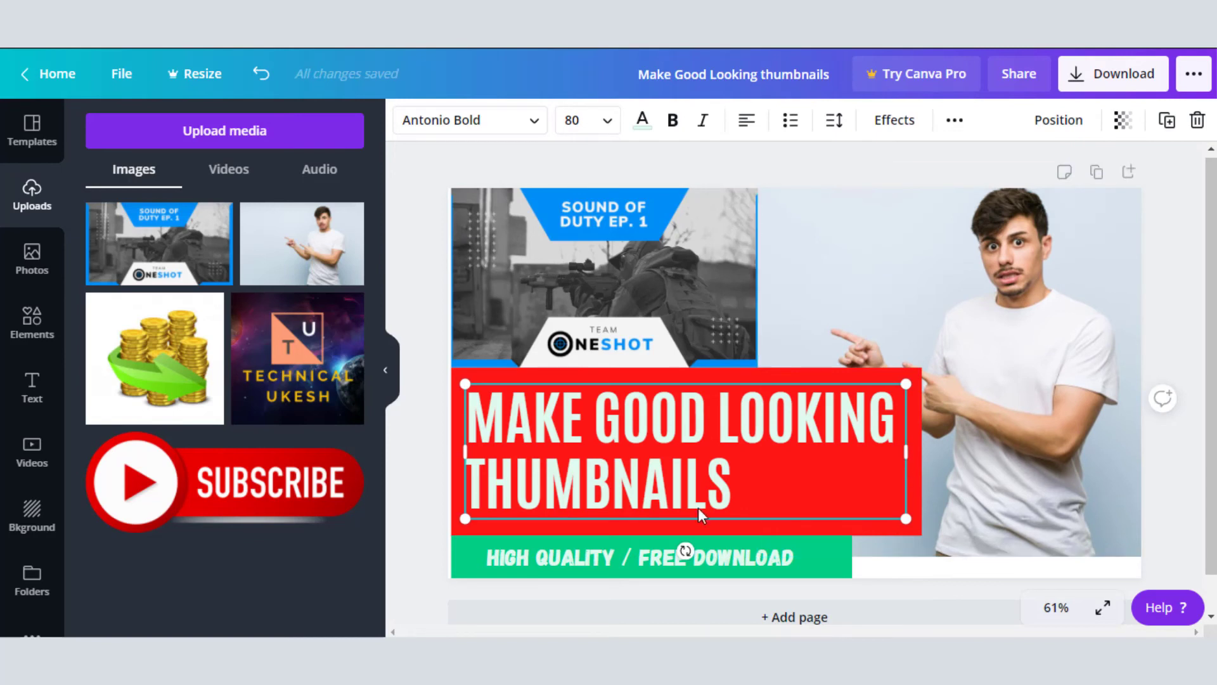
Nudge the red box left to the page's left edge
left_click(890, 523)
key("Left")
key("Left")
key("Left")
key("Left")
key("Left")
Nudge the pointing man's photo right, away from the "Sound of Duty" image
left_click(1002, 451)
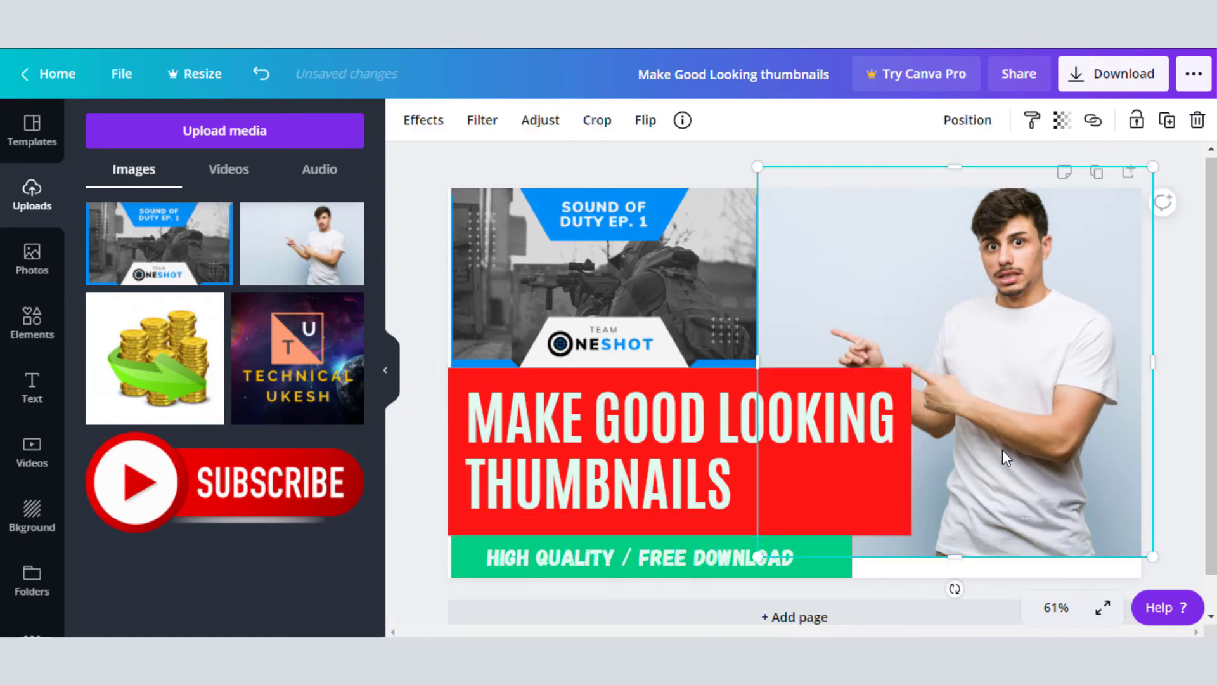
key("Right")
key("Right")
key("Right")
key("Right")
key("Right")
key("Right")
key("Right")
key("Right")
key("Right")
key("Right")
key("Right")
key("Right")
key("Right")
key("Right")
key("Right")
key("Right")
key("Right")
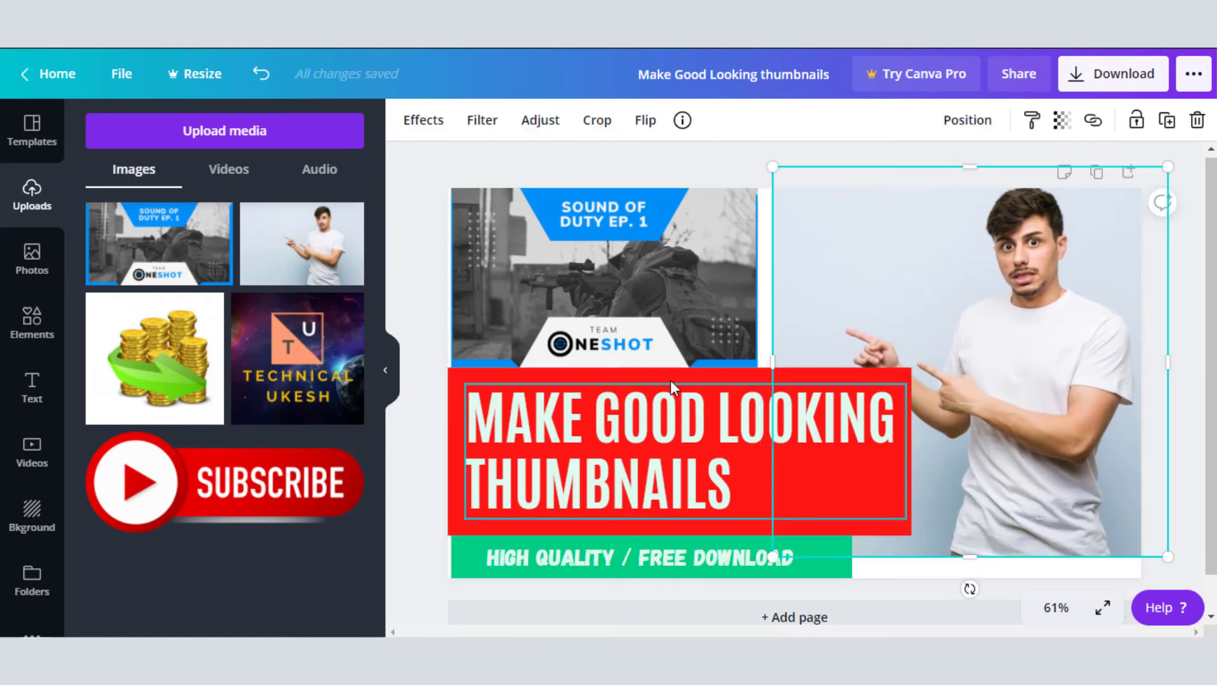
Enlarge the man's photo back to the "Sound of Duty" image's edge and move it down to the page's bottom edge
left_click(779, 186)
left_click(780, 190)
left_click_drag(747, 165, 733, 151)
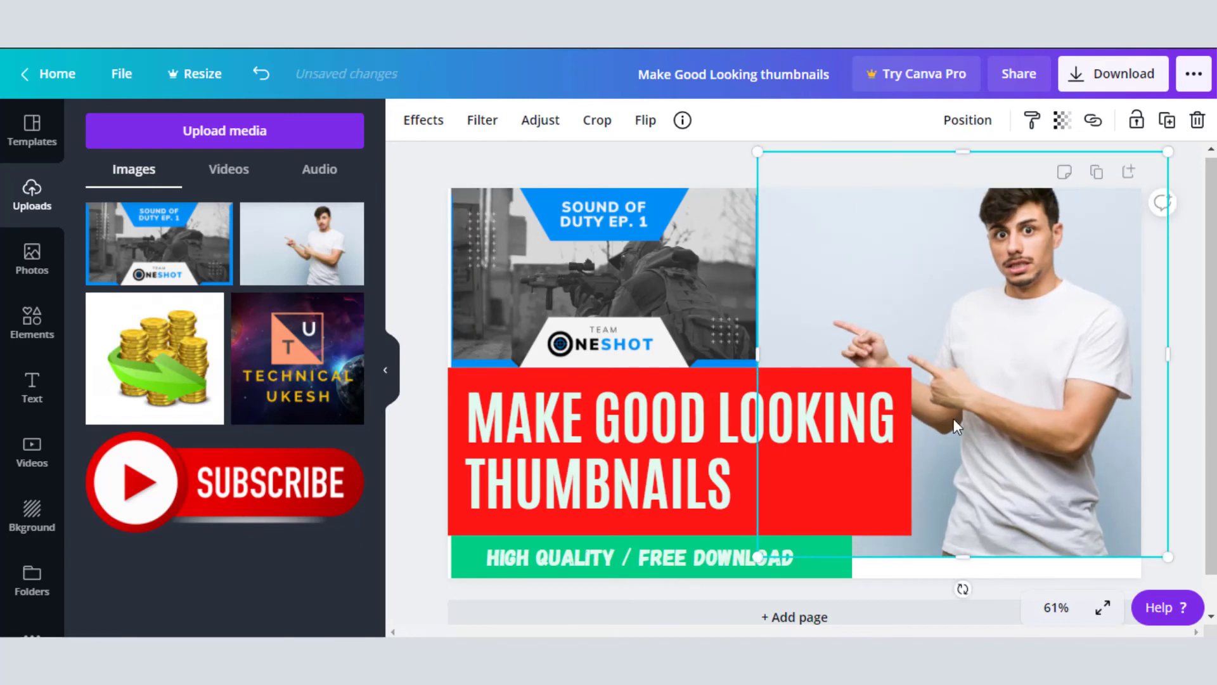
left_click_drag(989, 405, 989, 426)
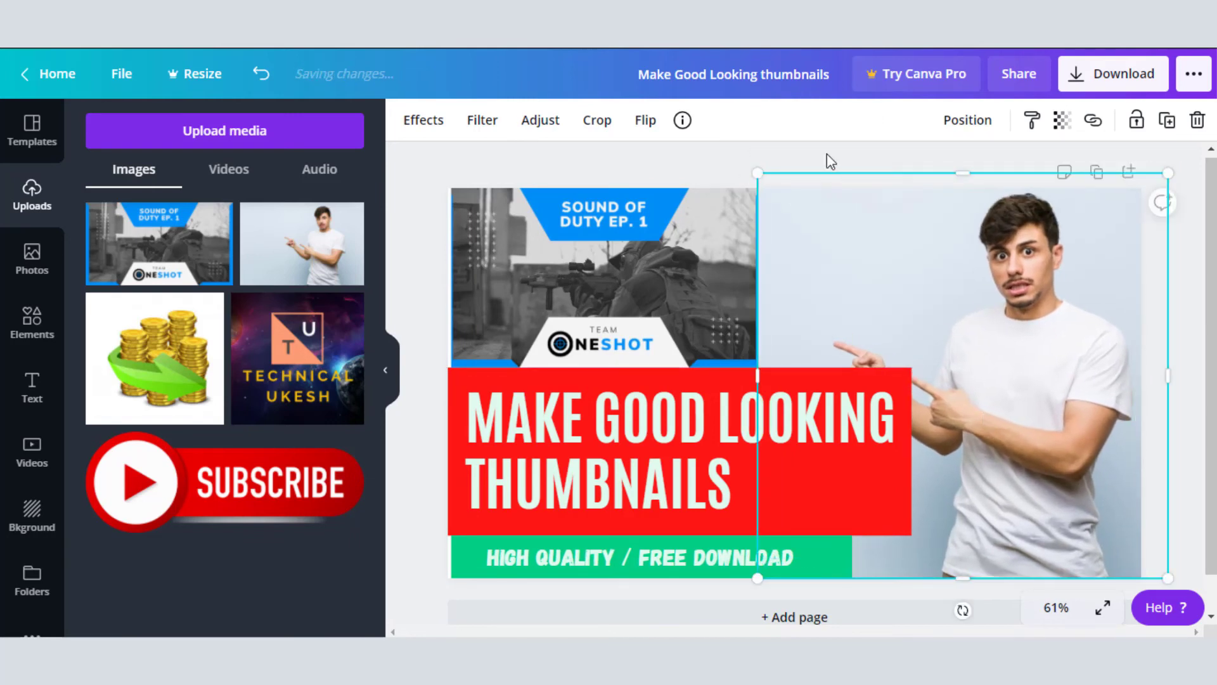
left_click(829, 158)
left_click(804, 385)
left_click(987, 329)
left_click(833, 147)
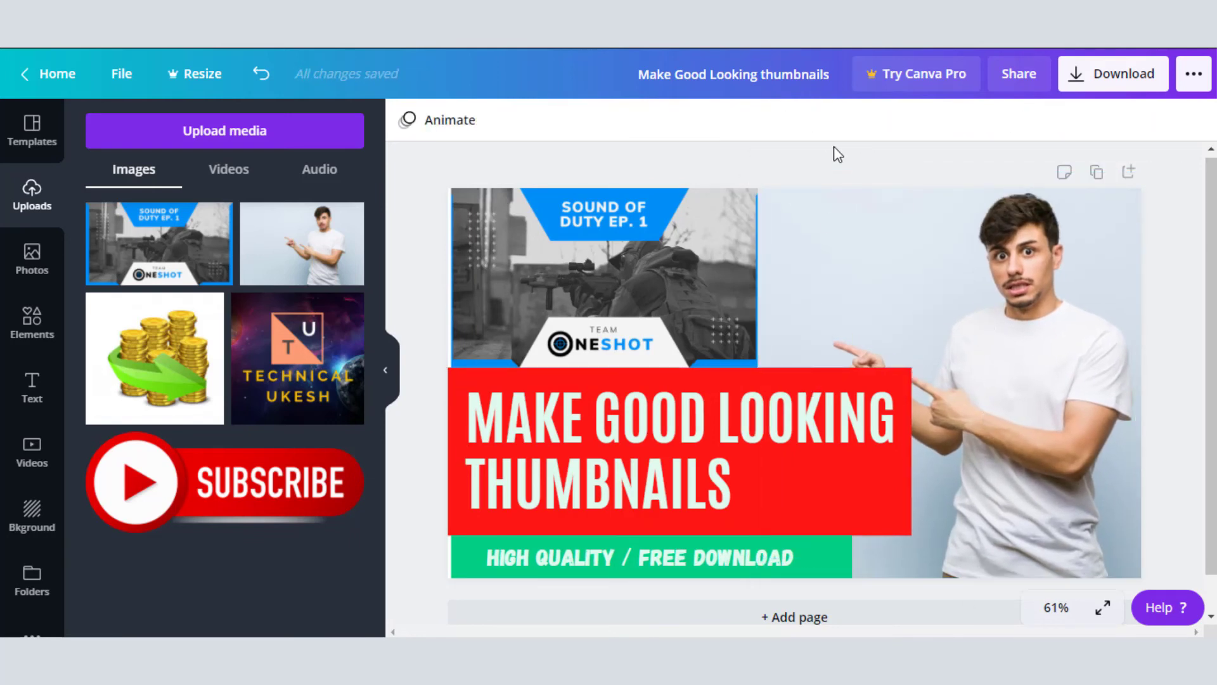
Narrow the red box from its right side and shift the title text left so it fits inside
left_click(896, 527)
left_click_drag(896, 526, 865, 505)
left_click(691, 434)
left_click_drag(691, 434, 677, 431)
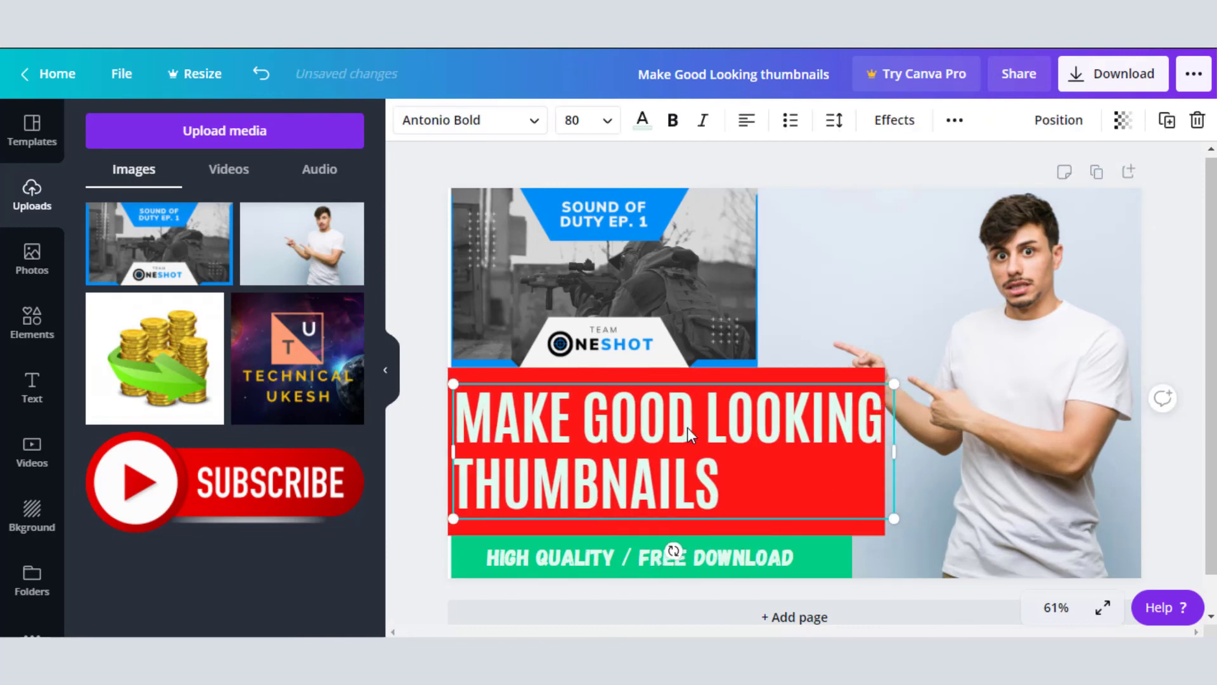
left_click(701, 163)
Nudge the green bar left to the page's edge and recolor its text dark red, #800000
left_click(827, 554)
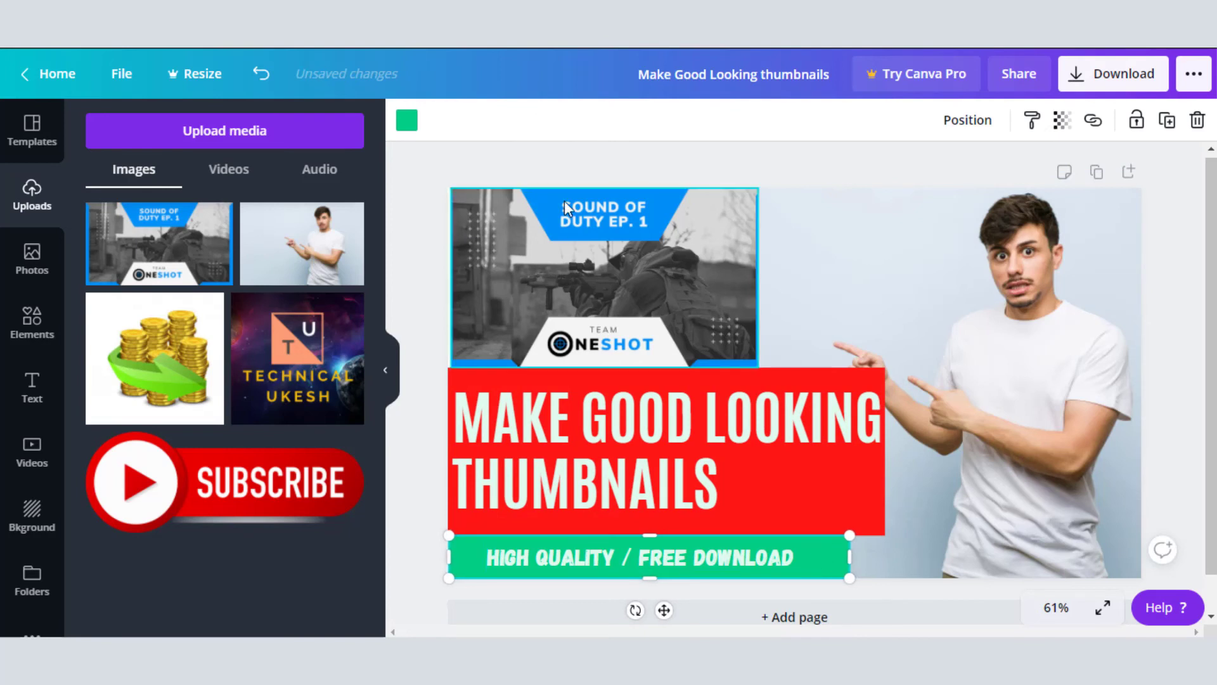
left_click(815, 556)
left_click(643, 119)
left_click(345, 428)
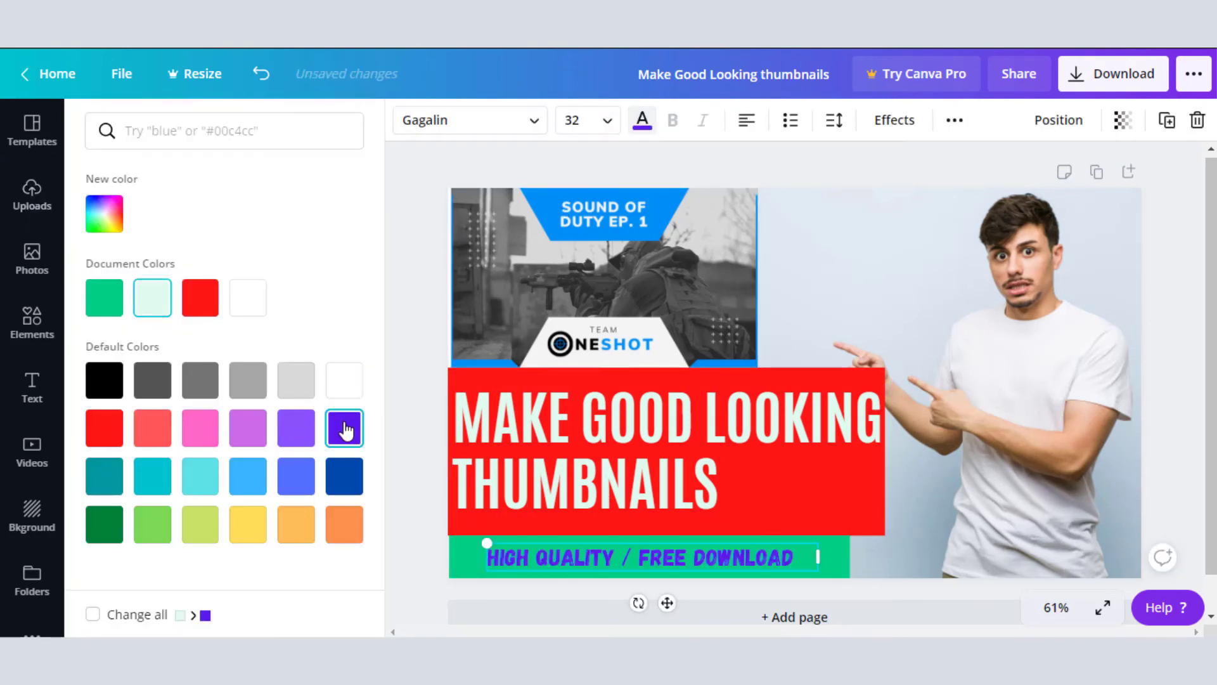
left_click(104, 214)
left_click_drag(203, 367, 29, 388)
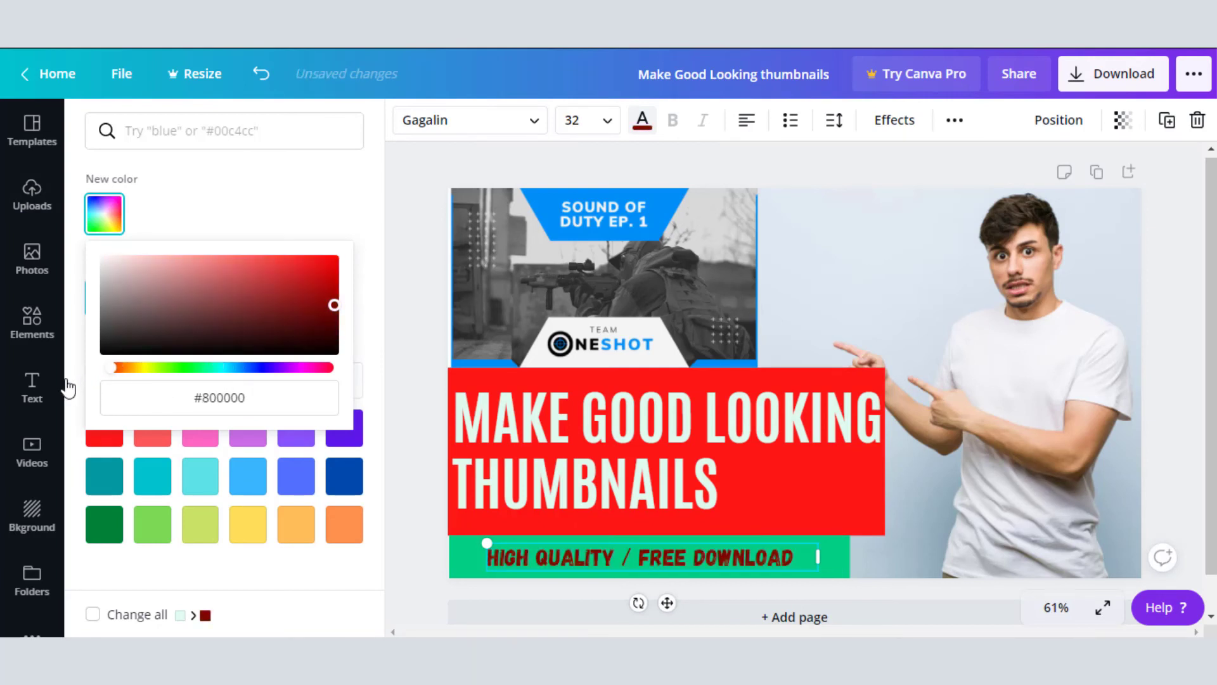
left_click(366, 575)
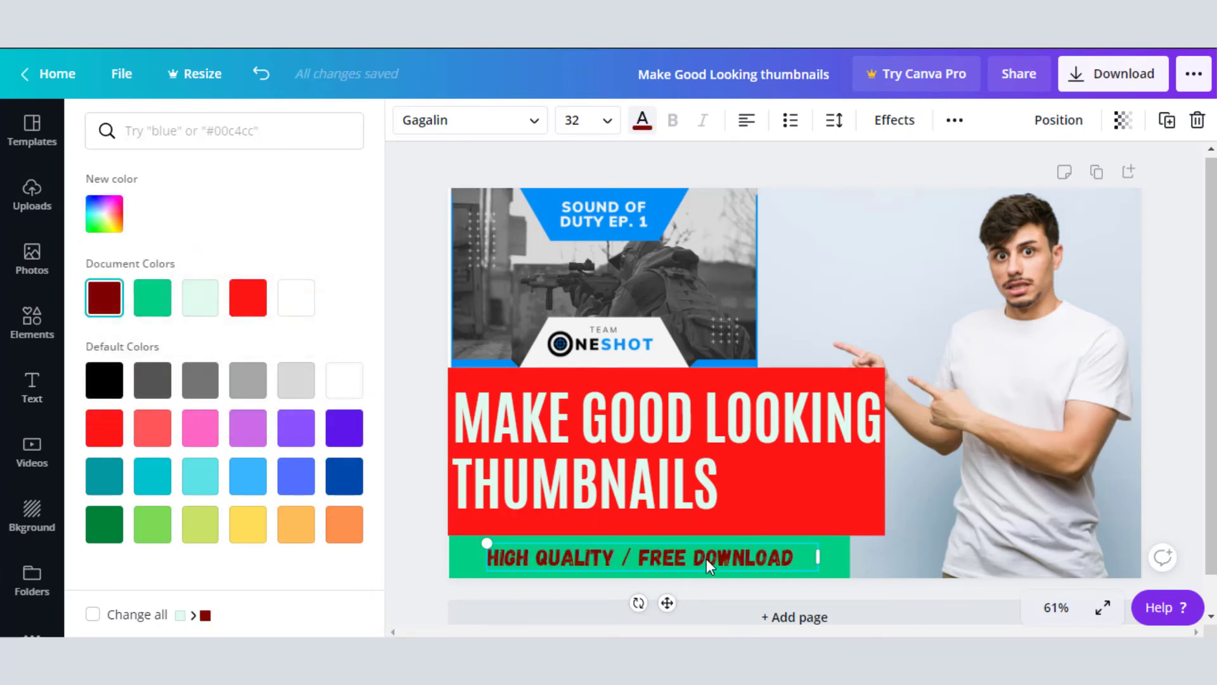
Adjust the "Sound of Duty" image slightly upward, leaving a thin gap above the red box
left_click(710, 337)
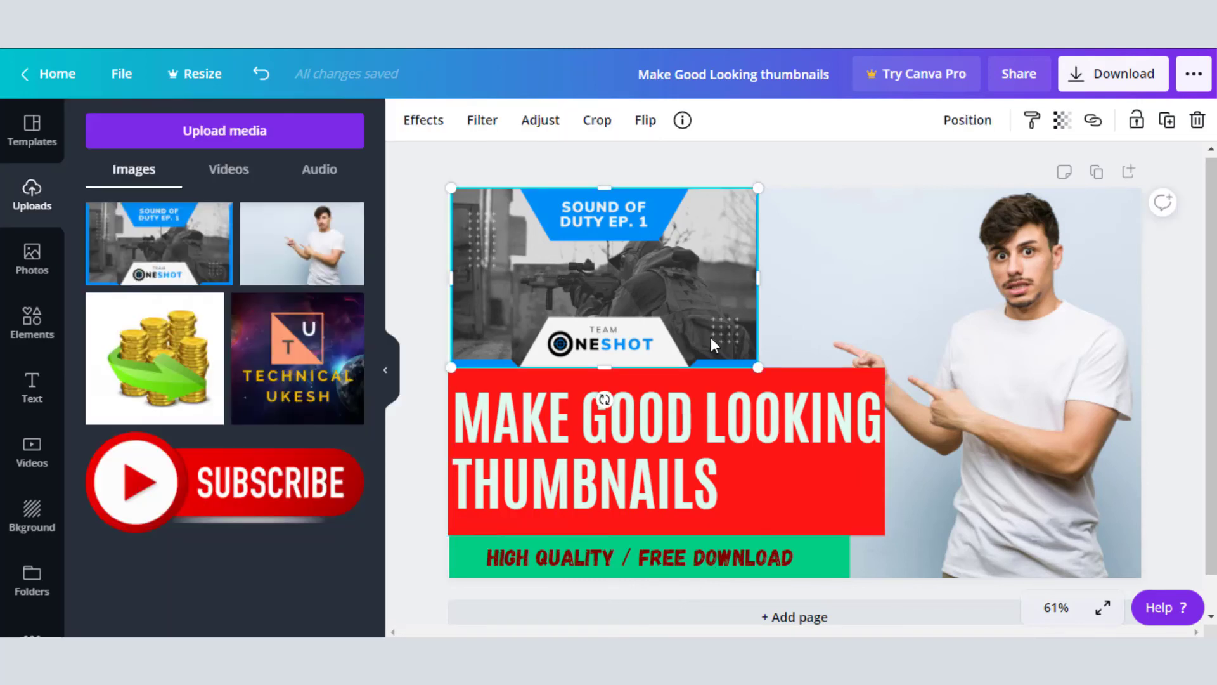
left_click_drag(604, 188, 606, 198)
left_click(680, 136)
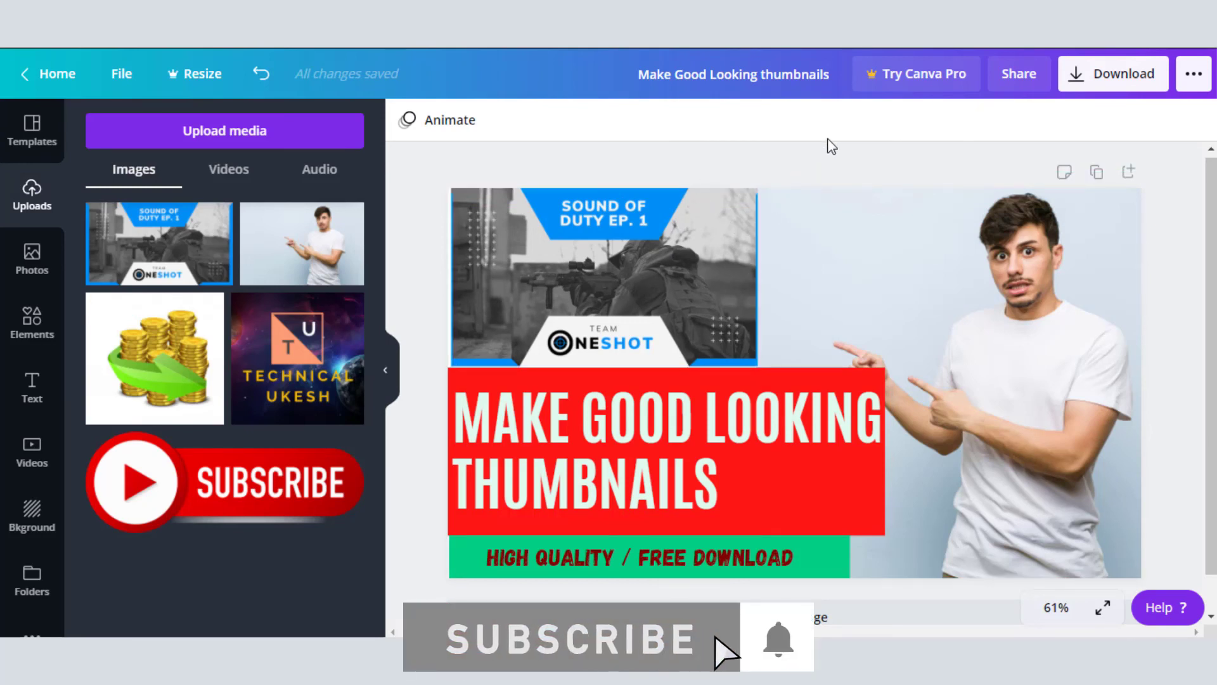
Download the finished thumbnail as a PNG and dismiss the referral offer
left_click(1094, 88)
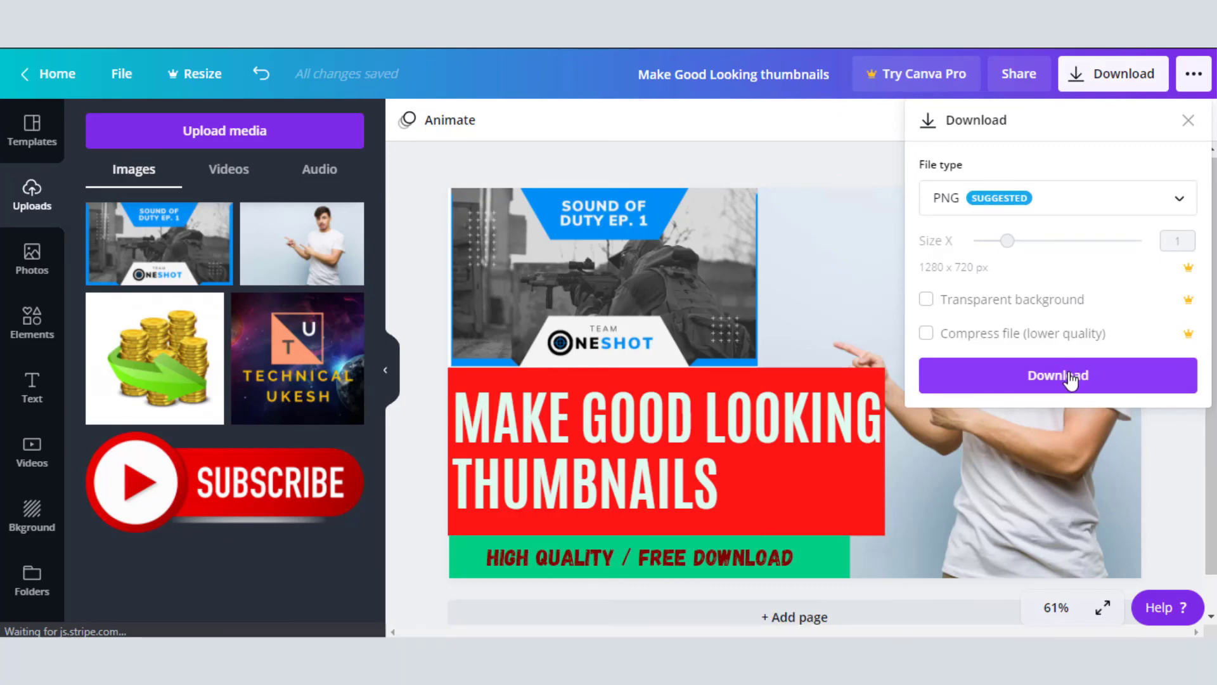
left_click(1070, 379)
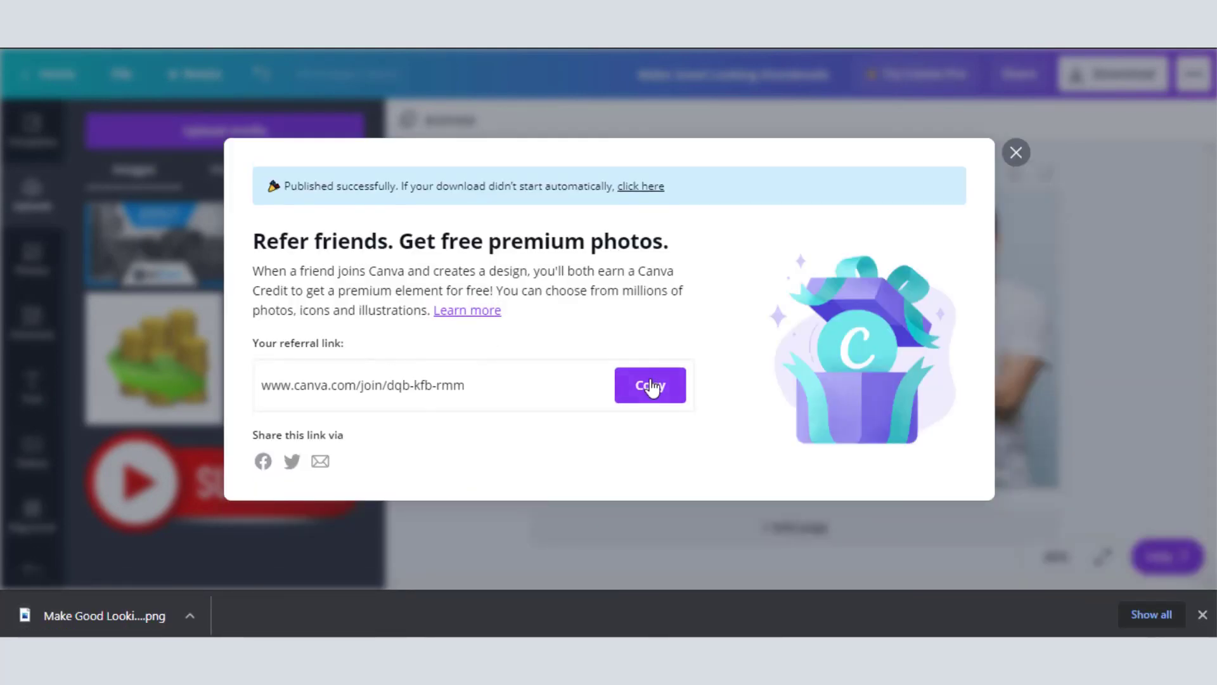
left_click(1016, 154)
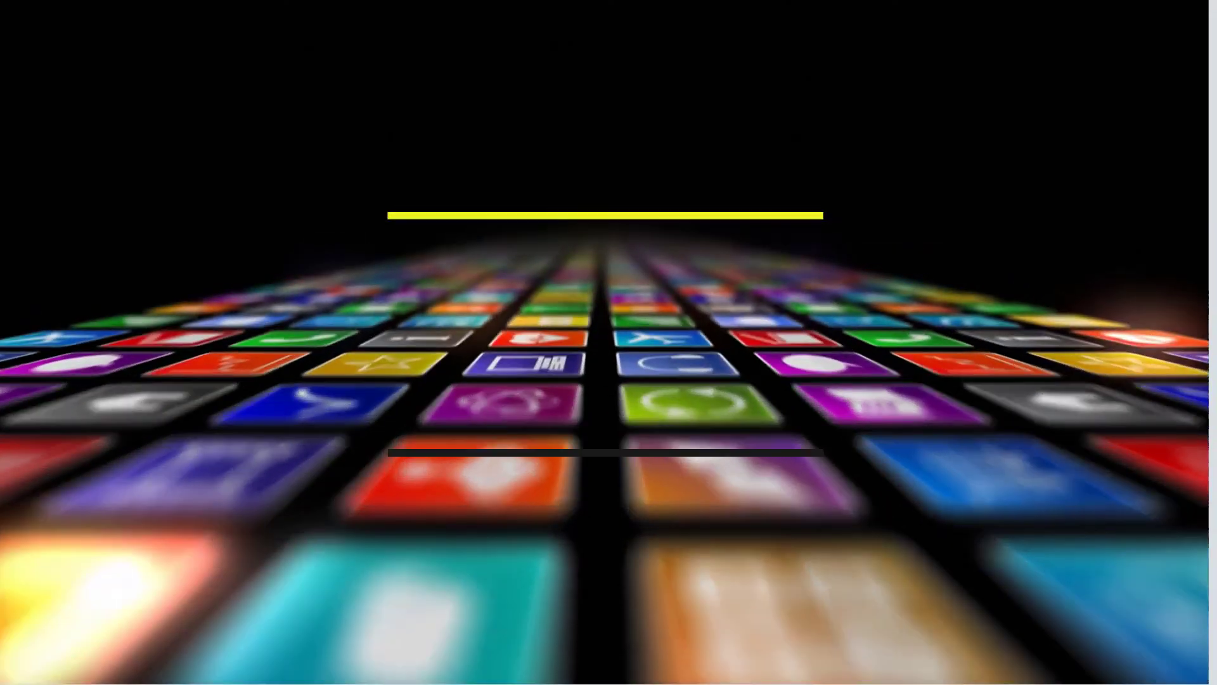